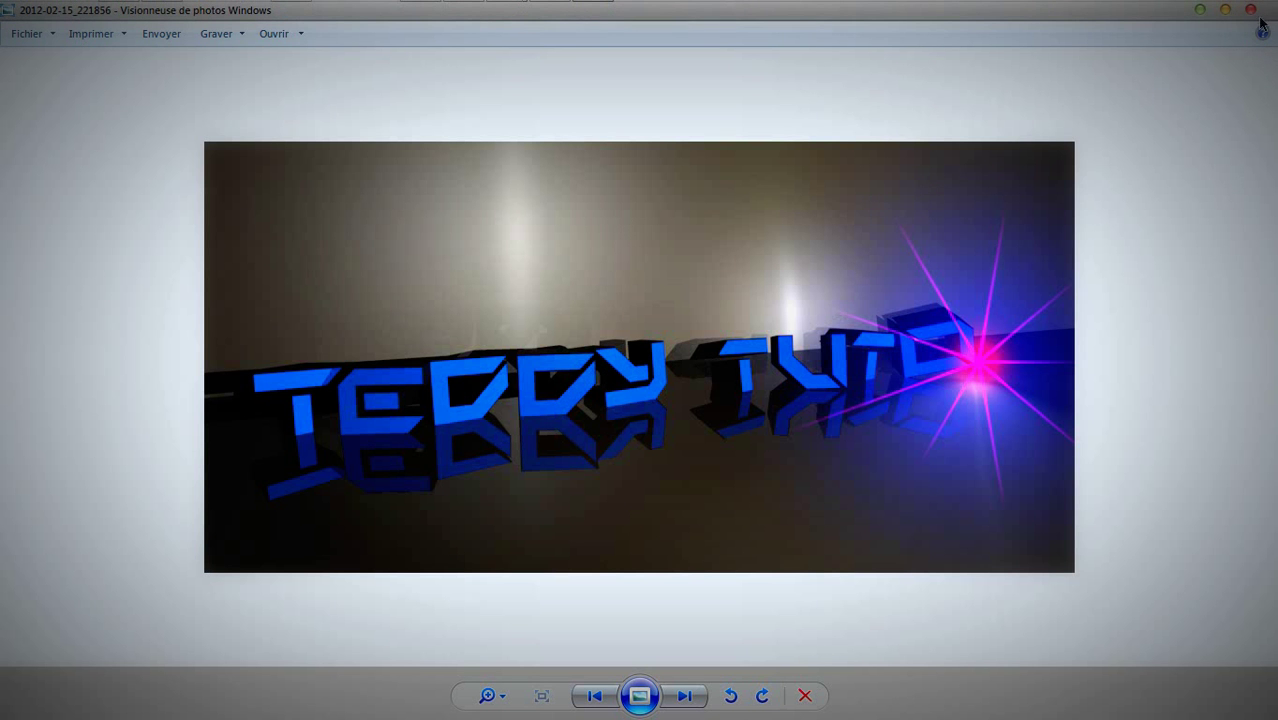
Close the image preview and switch to the empty CINEMA 4D project, with the media player window closed
click(1257, 12)
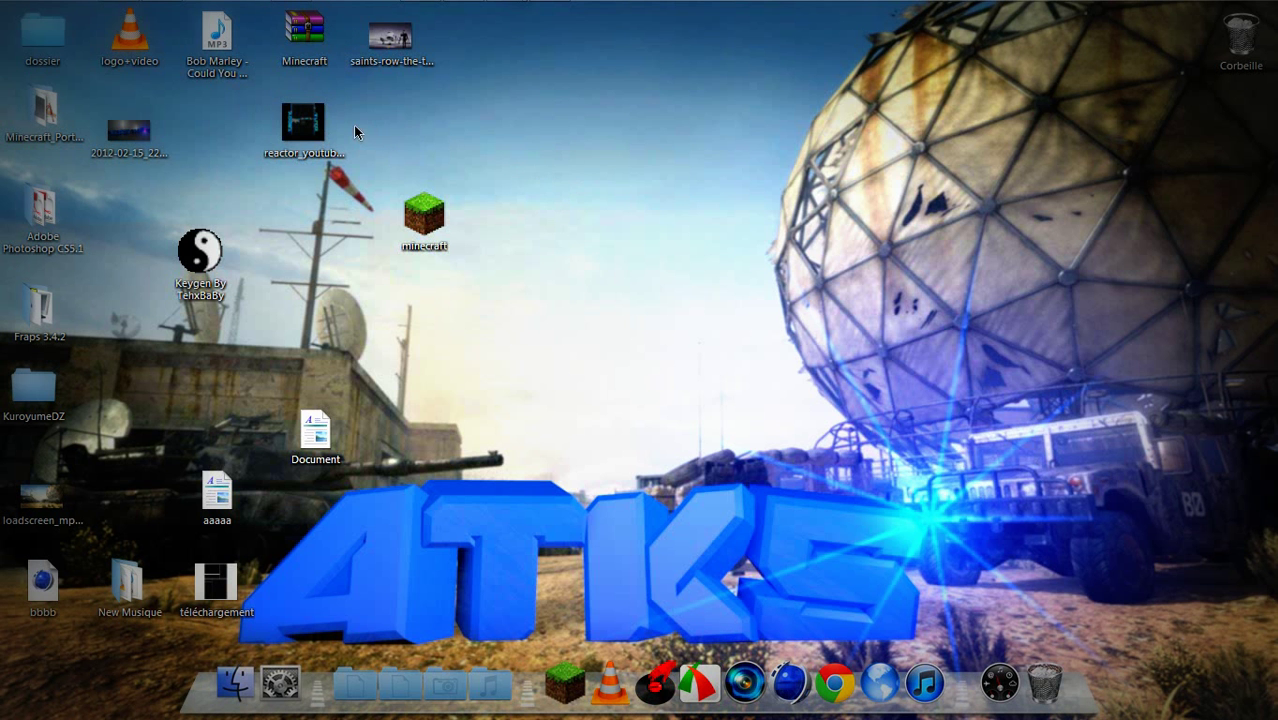
drag(303, 125, 121, 234)
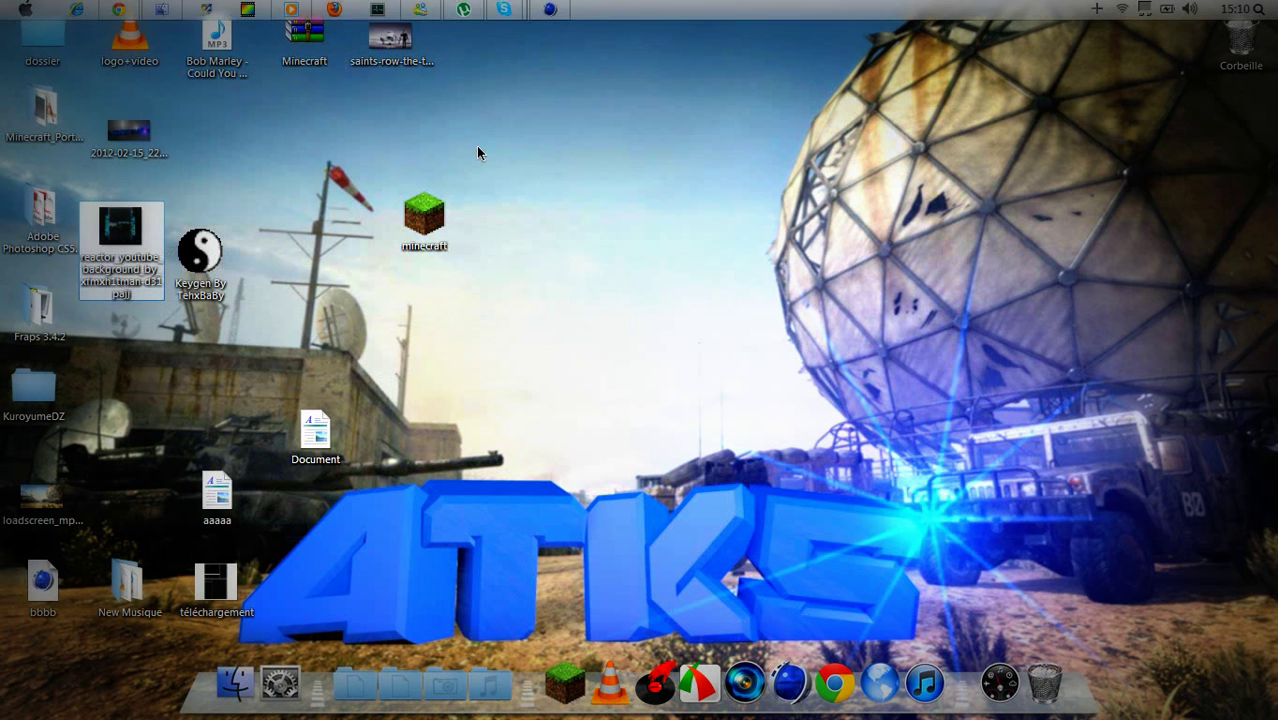
mouse_move(478, 6)
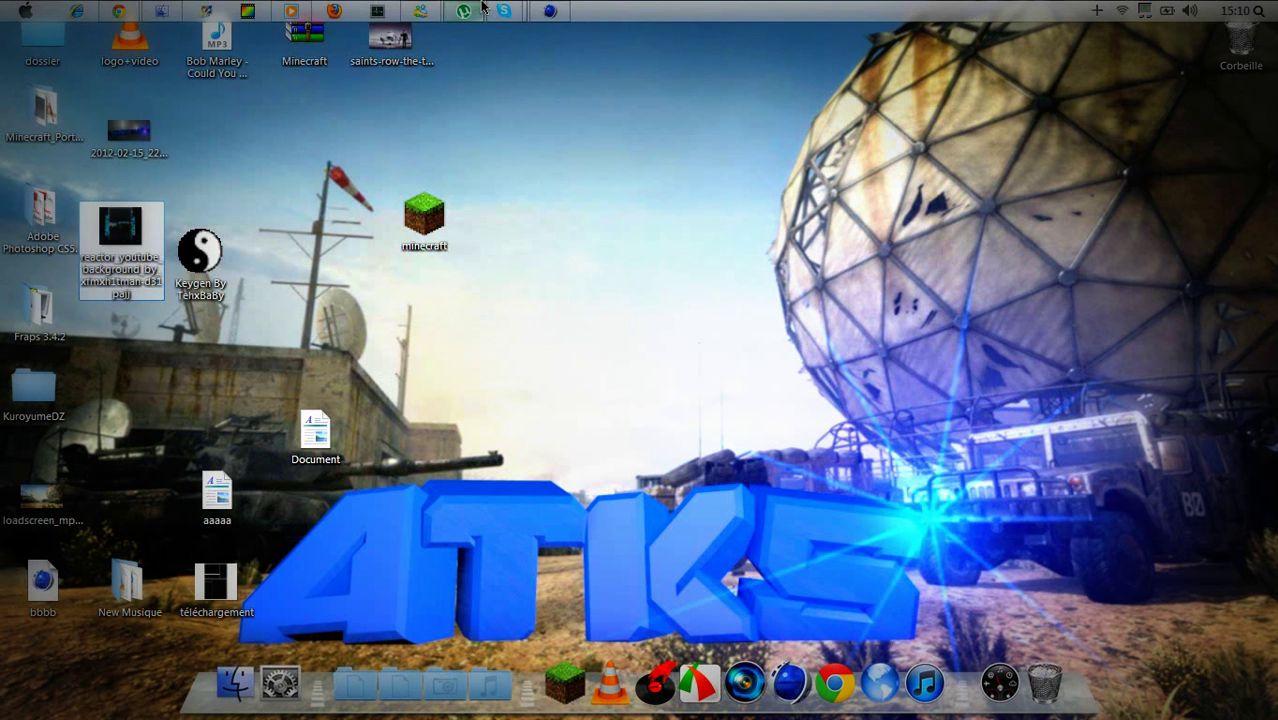
click(560, 10)
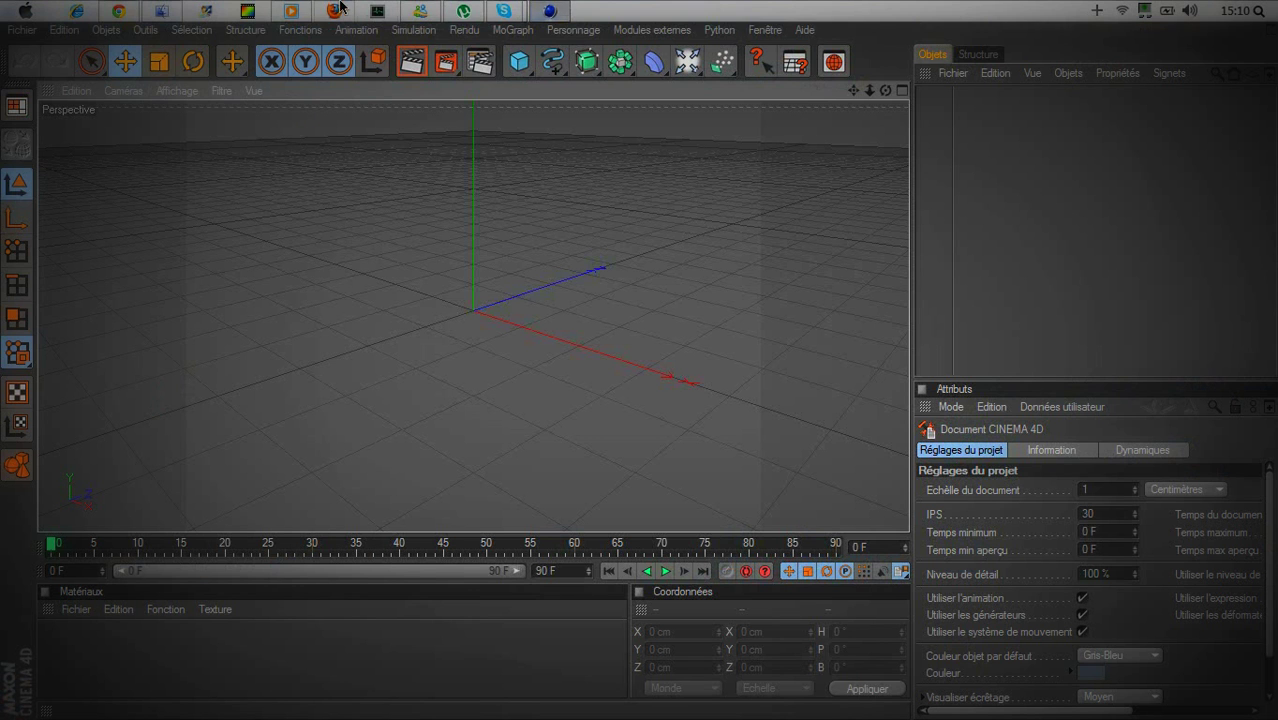
click(333, 10)
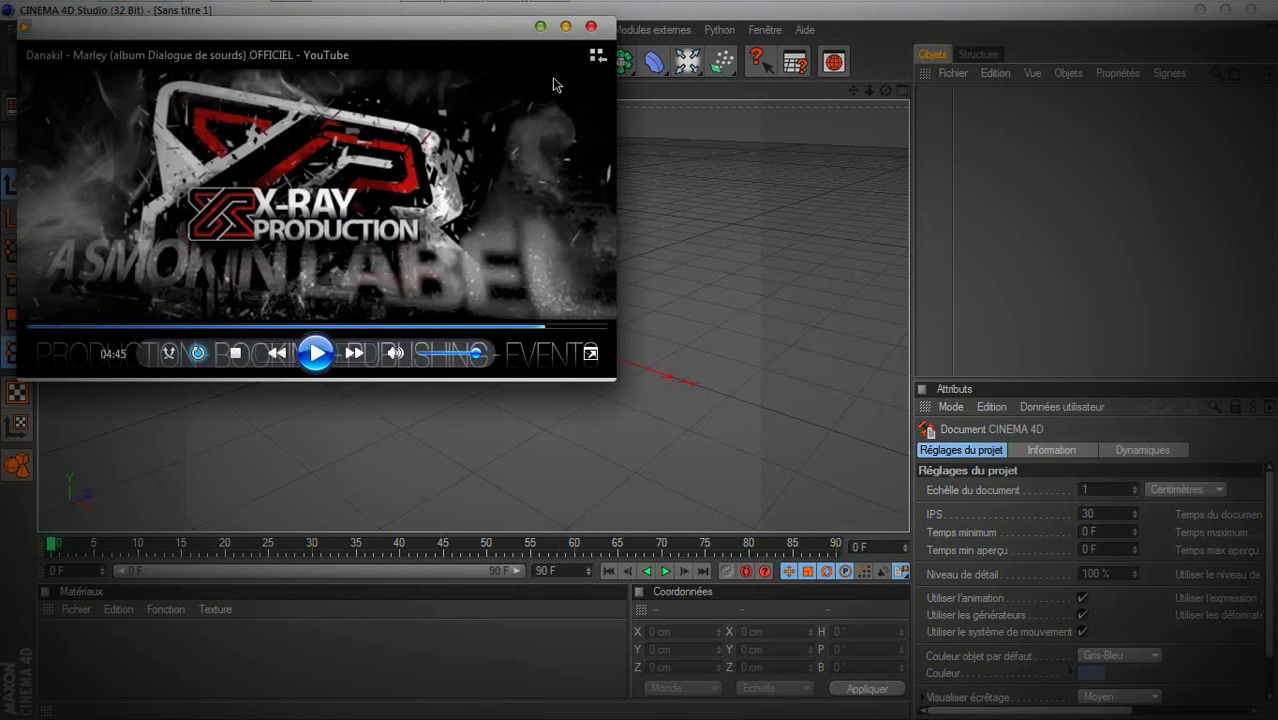
click(591, 26)
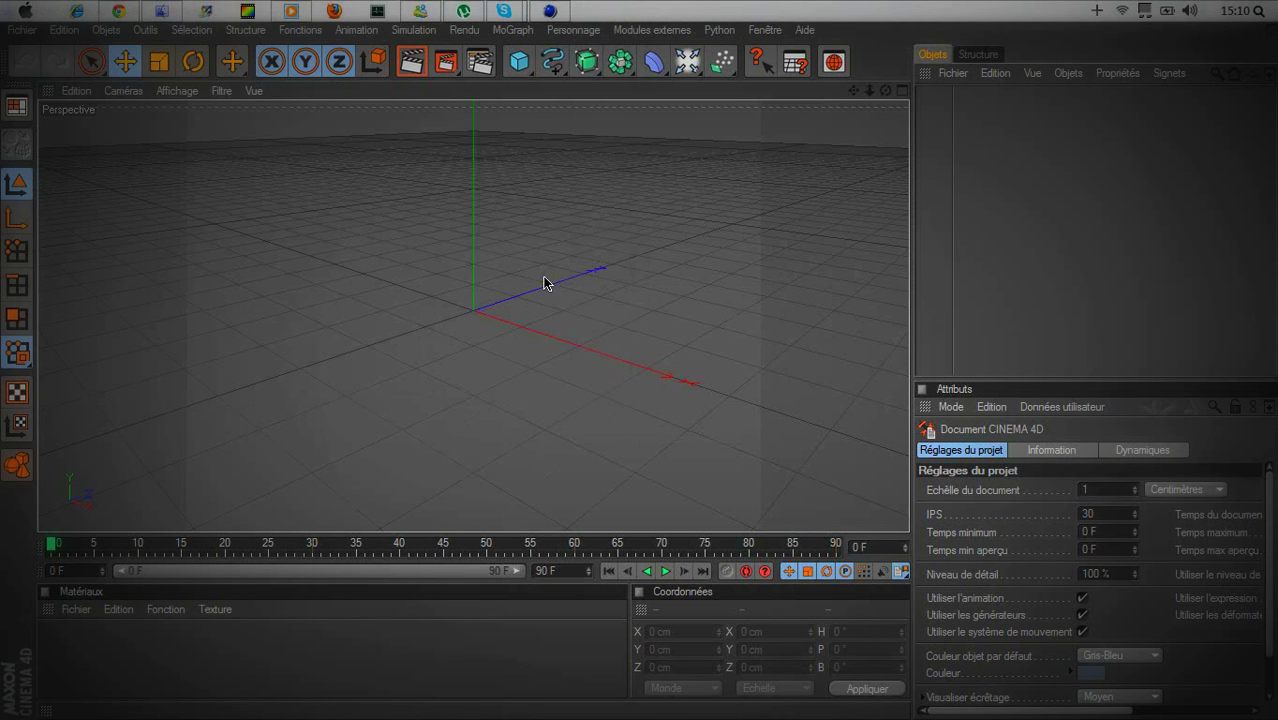
Add a MoGraph Mo Texte object to the scene and set its text to "Teddy tuto"
click(512, 29)
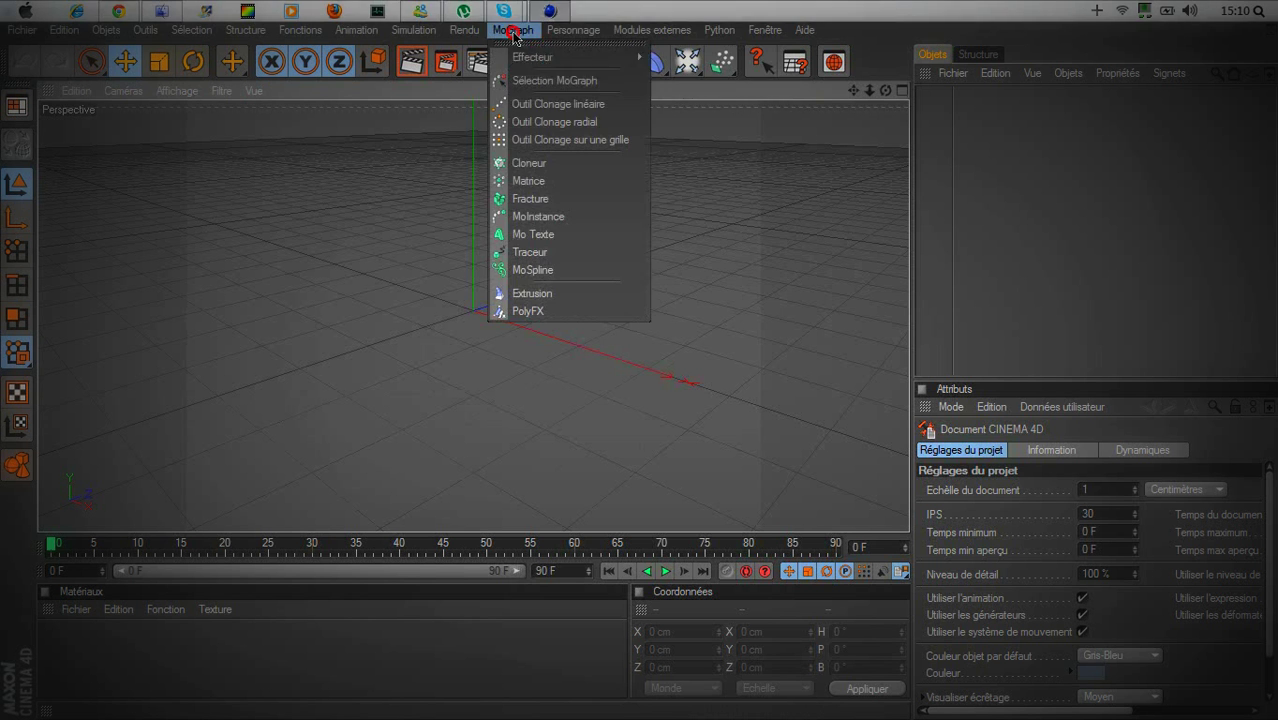
click(571, 234)
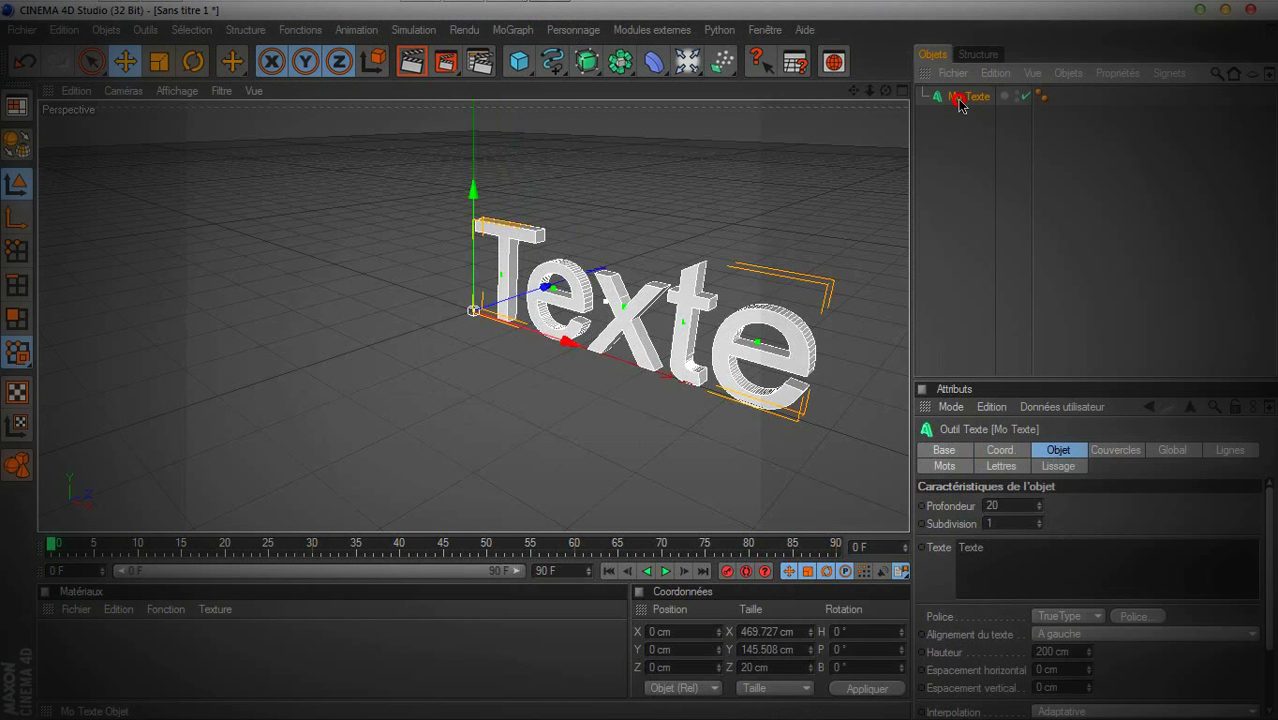
click(1023, 577)
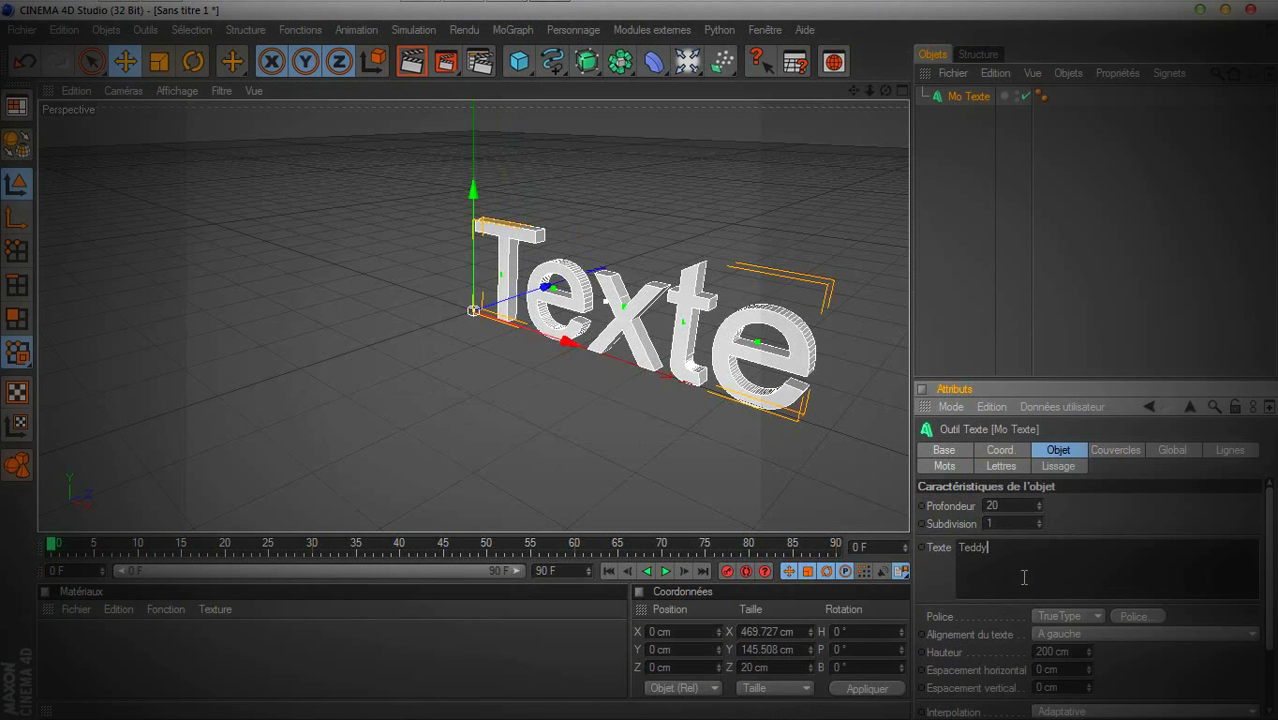
text(Teddy tuto)
click(1082, 501)
Change the text's font to BIGMACCA in Normal style and shift the text along X to about -688 cm
click(1133, 617)
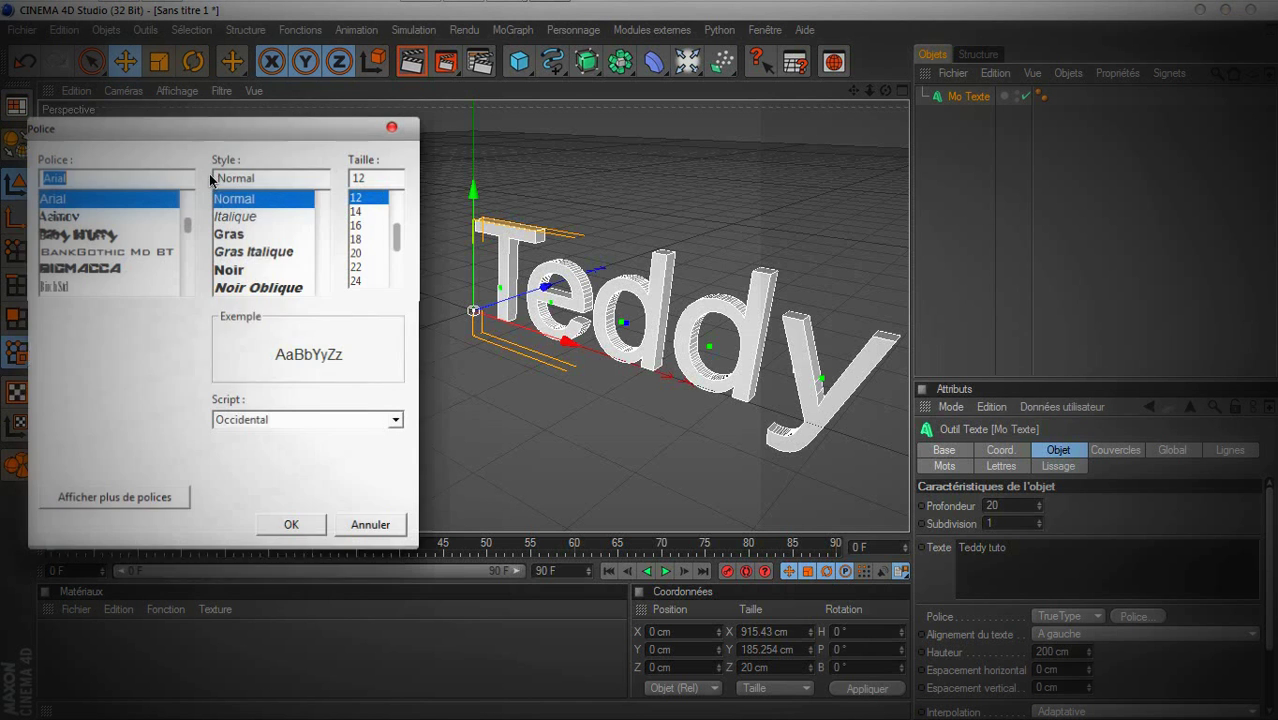
click(80, 252)
click(96, 268)
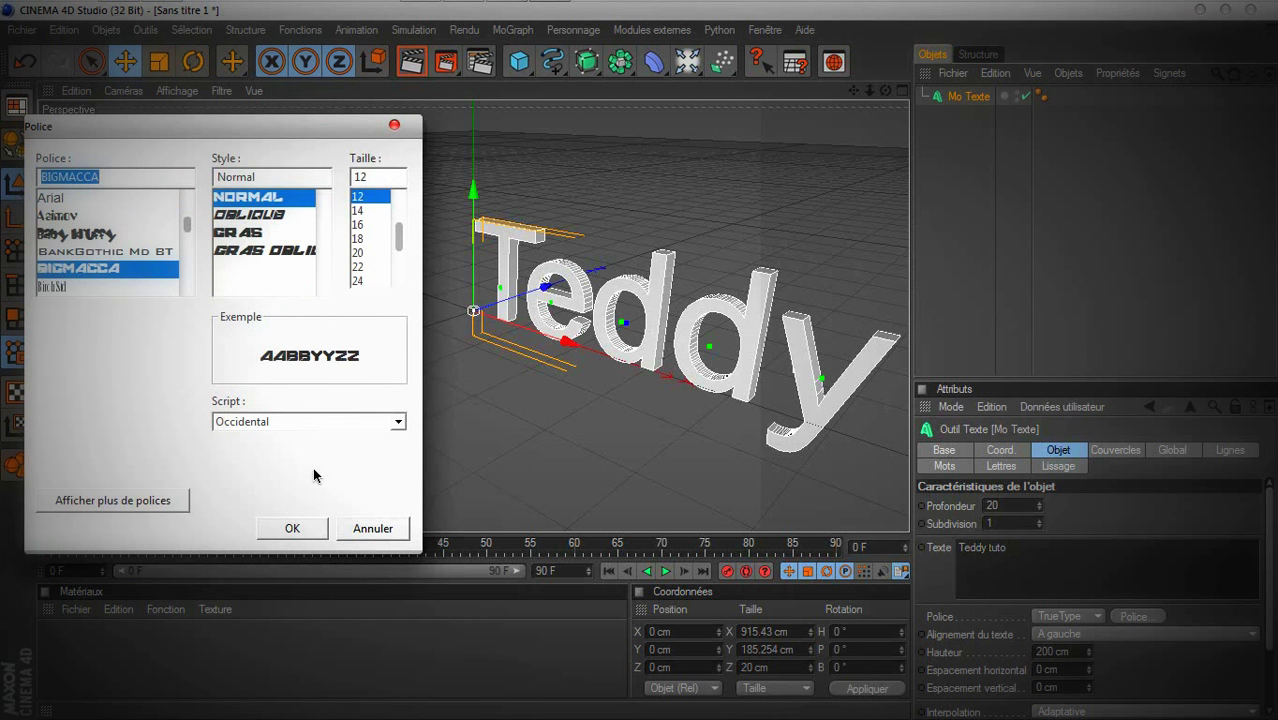
click(289, 528)
drag(562, 337, 640, 361)
key(ctrl+z)
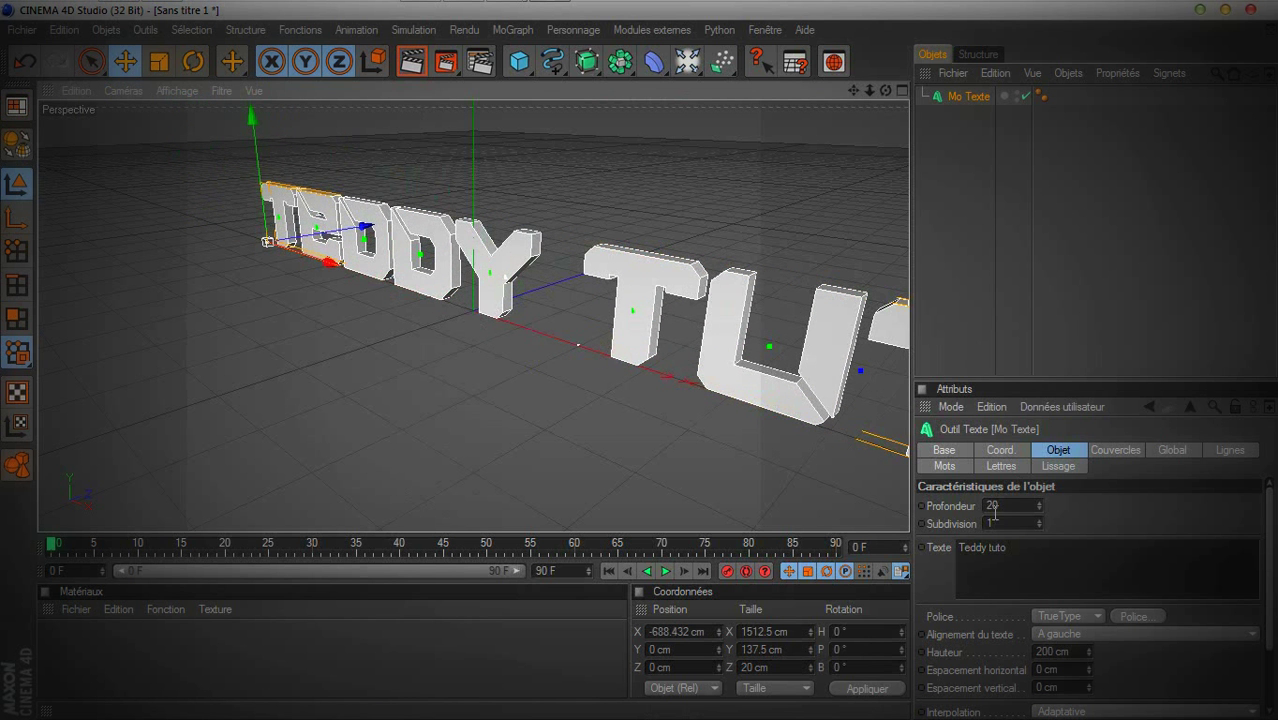
Shorten the text to "Teddy" and set its depth (Profondeur) to 80
click(1013, 556)
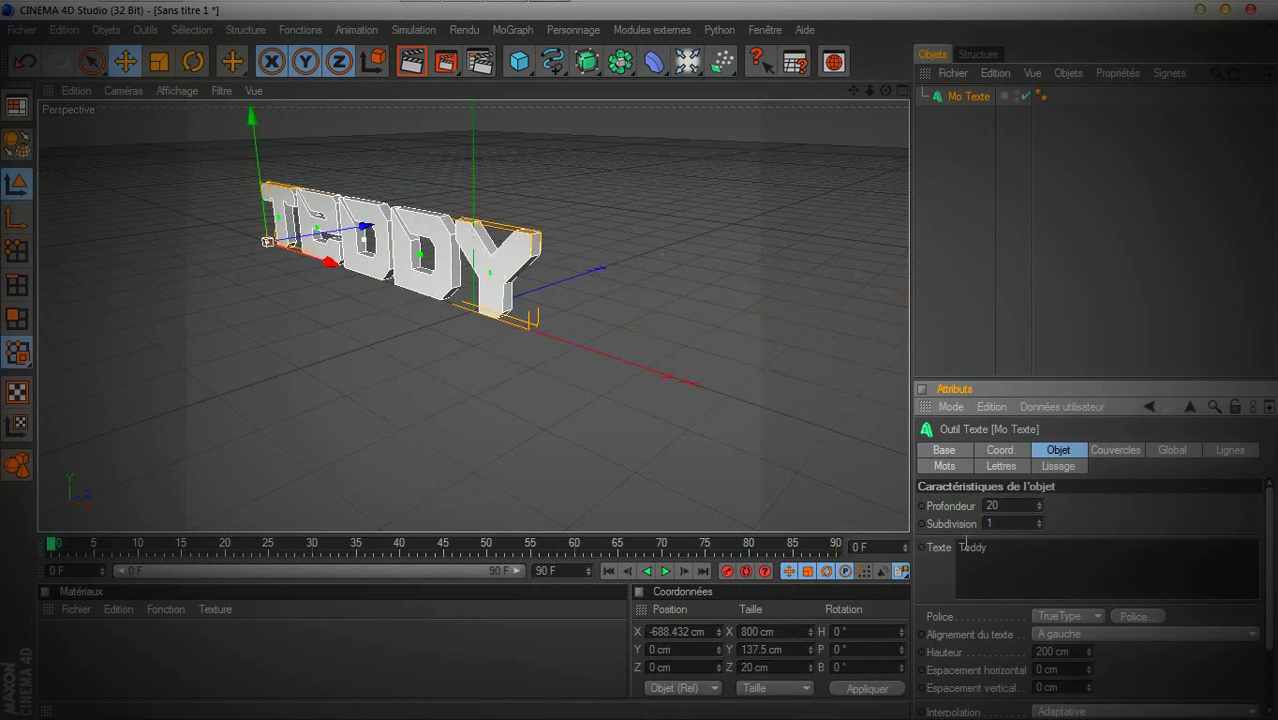
double_click(1010, 503)
text(80)
key(Return)
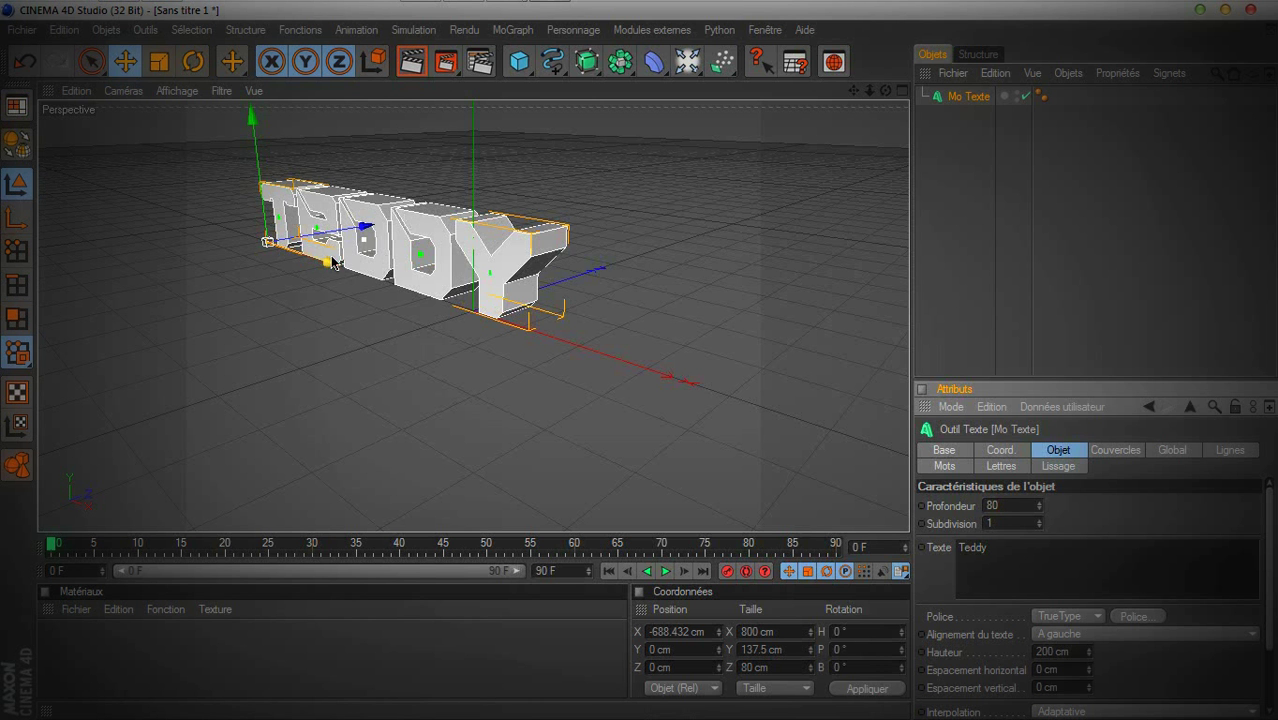
Move the text along X to about -325 cm and add a floor (Sol) object positioned at about Z 273 cm
drag(330, 264, 408, 290)
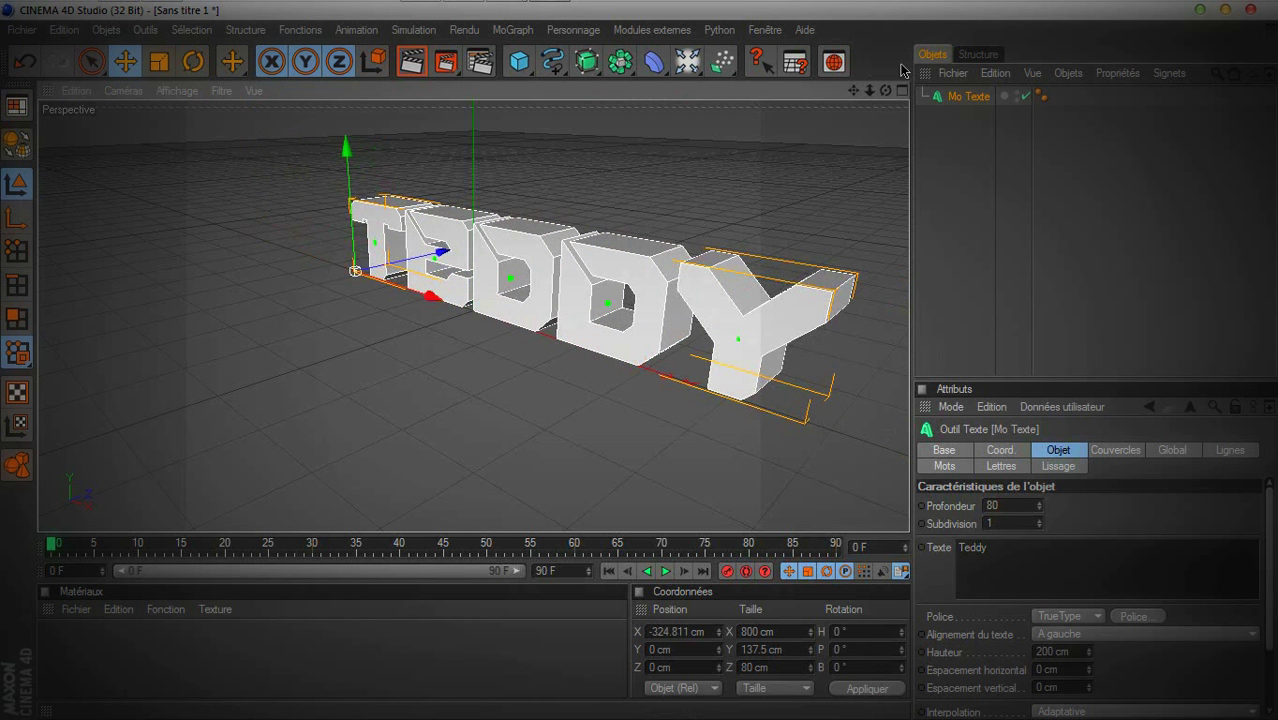
click(686, 62)
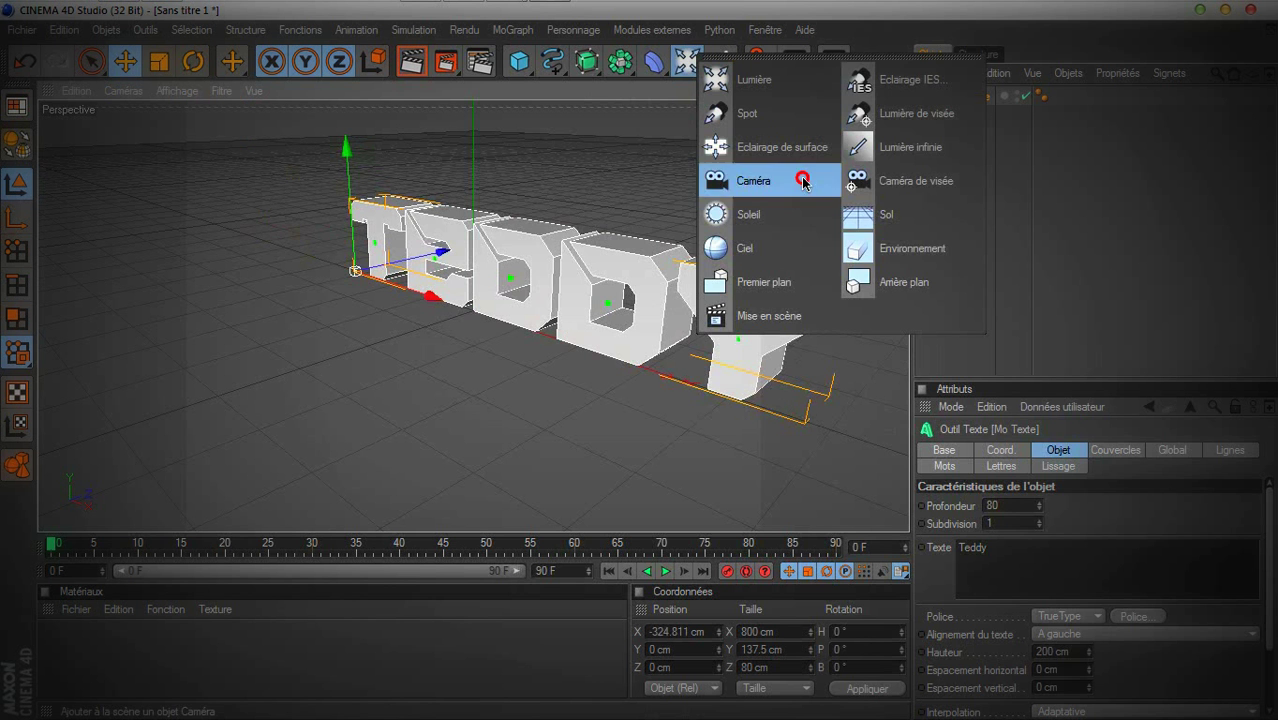
click(928, 214)
mouse_move(508, 300)
mouse_down()
mouse_move(640, 360)
mouse_move(509, 293)
mouse_up()
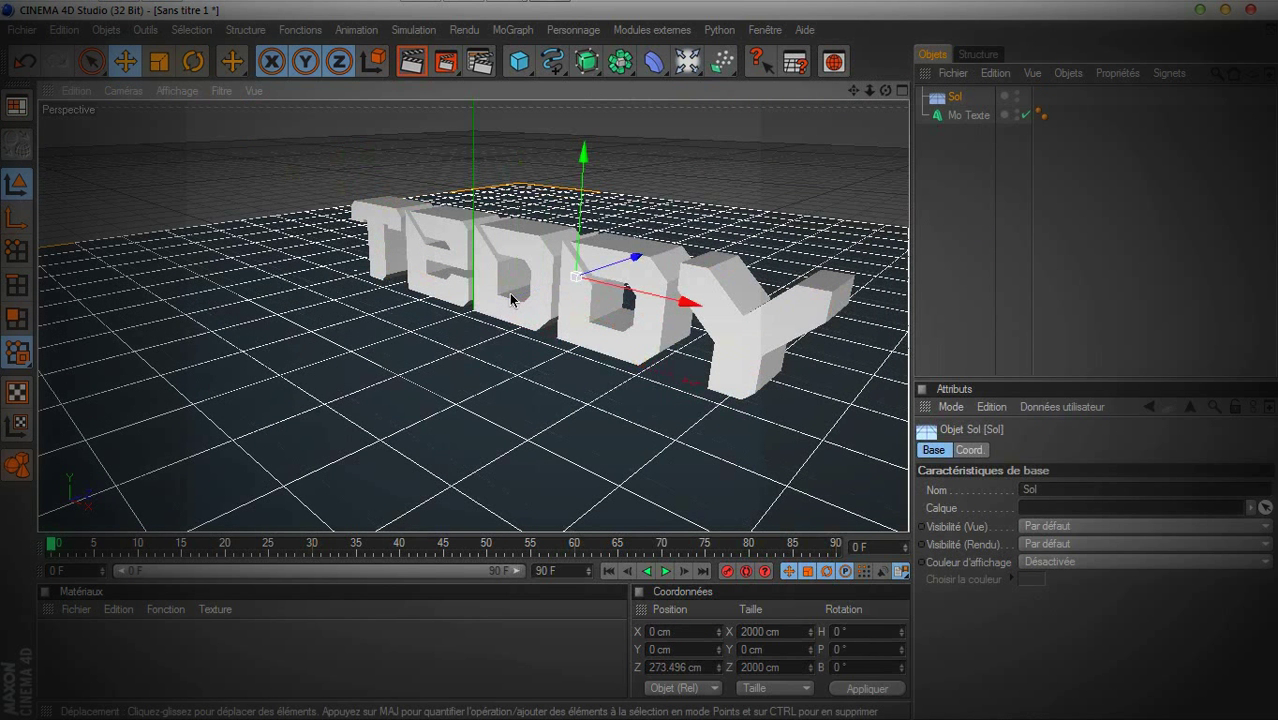
Duplicate the floor as a back wall with a P rotation of 90° and place it at about Z 400 cm
key(ctrl+c)
key(ctrl+v)
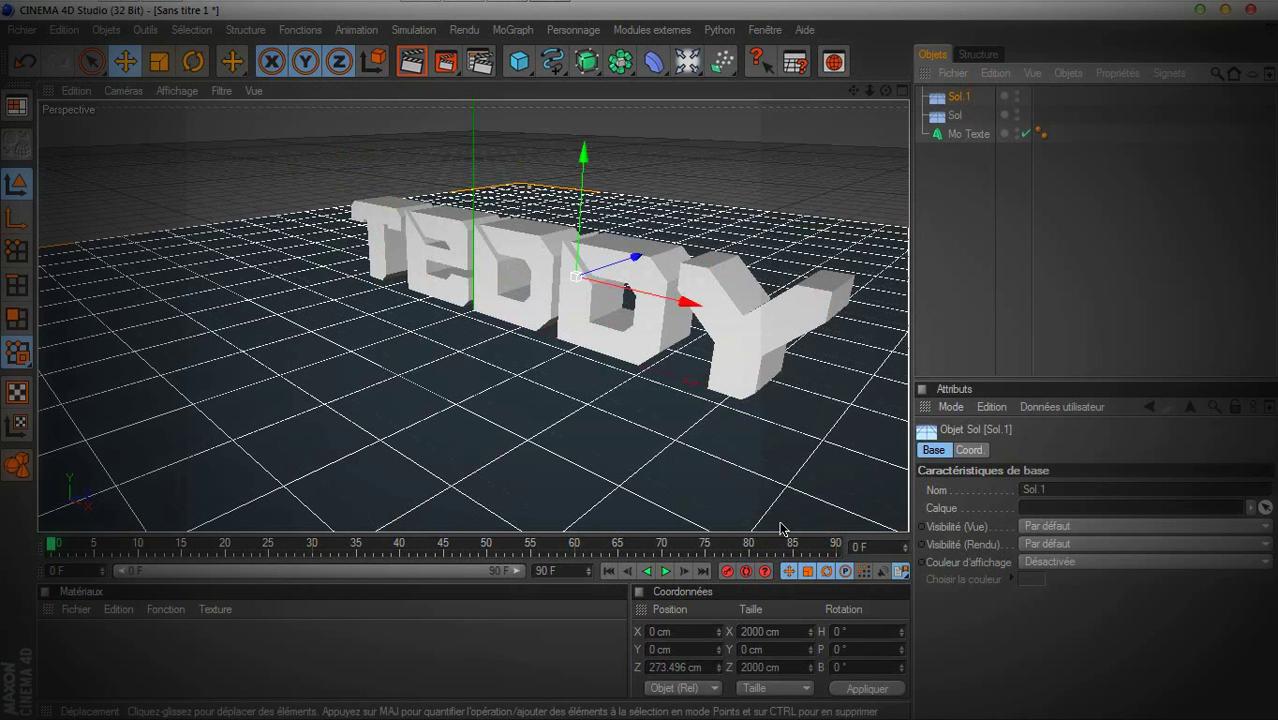
click(834, 650)
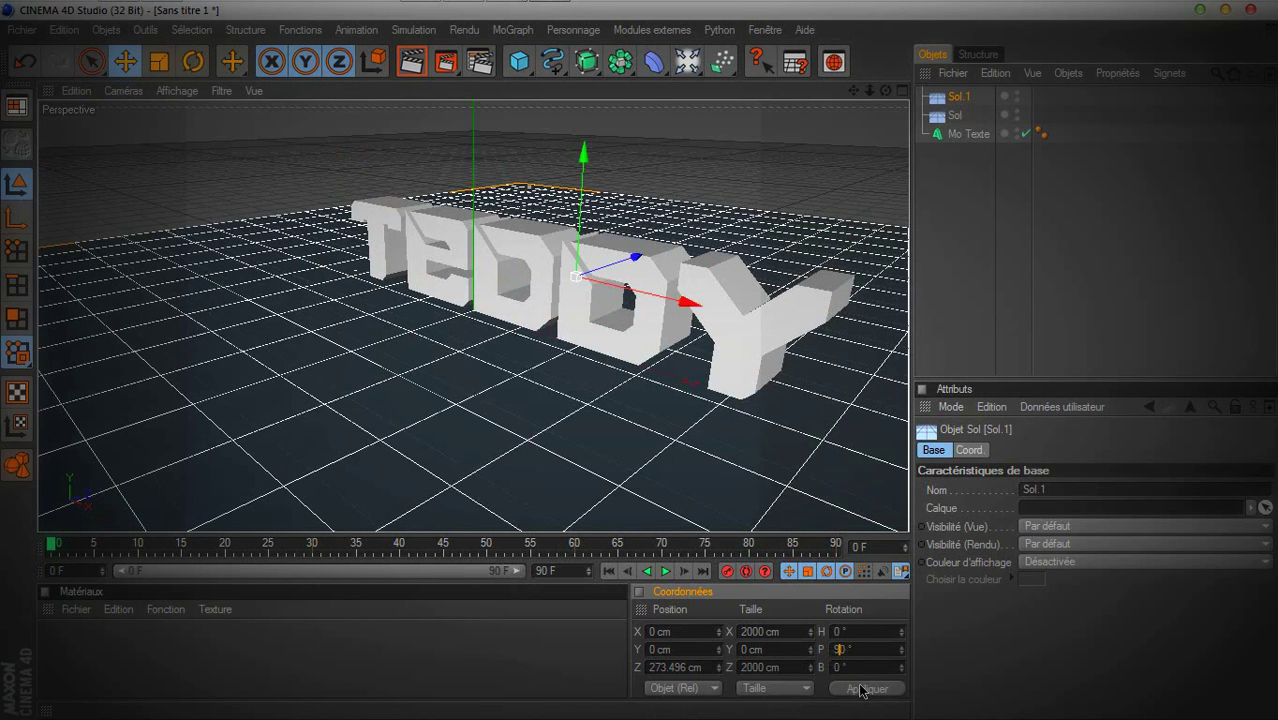
click(862, 689)
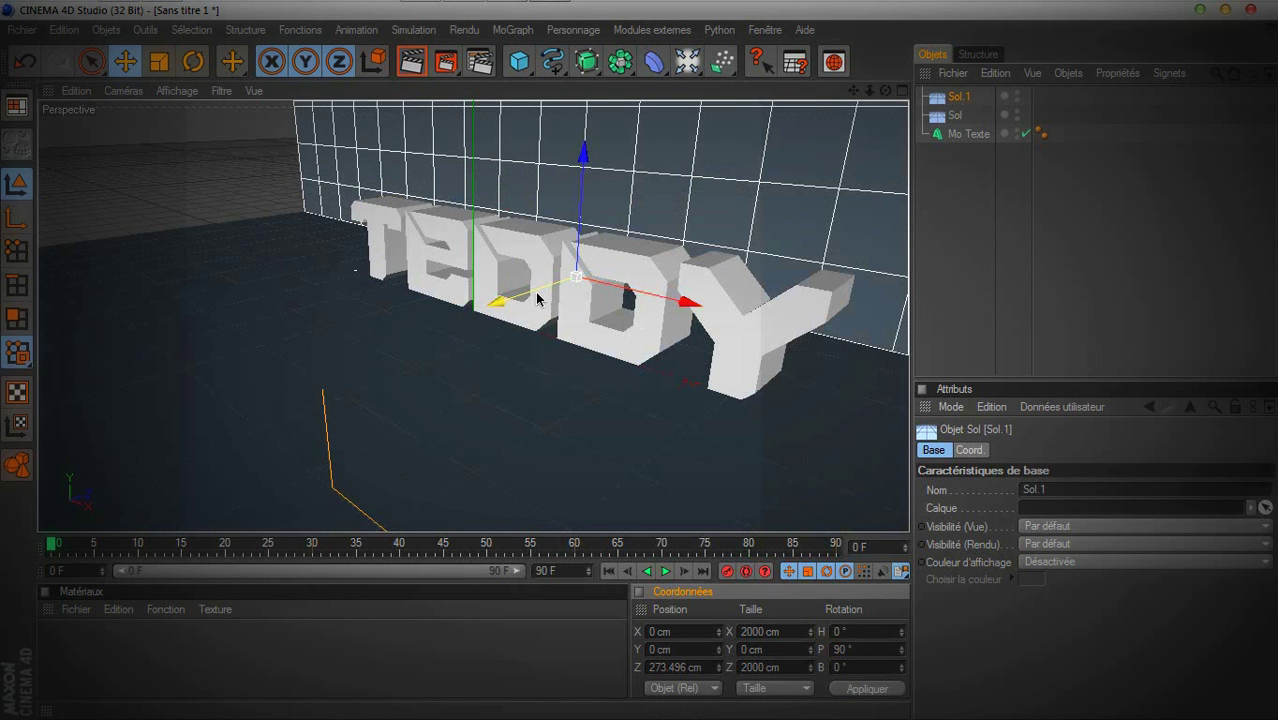
mouse_move(538, 300)
mouse_down()
mouse_move(641, 360)
mouse_move(534, 290)
mouse_up()
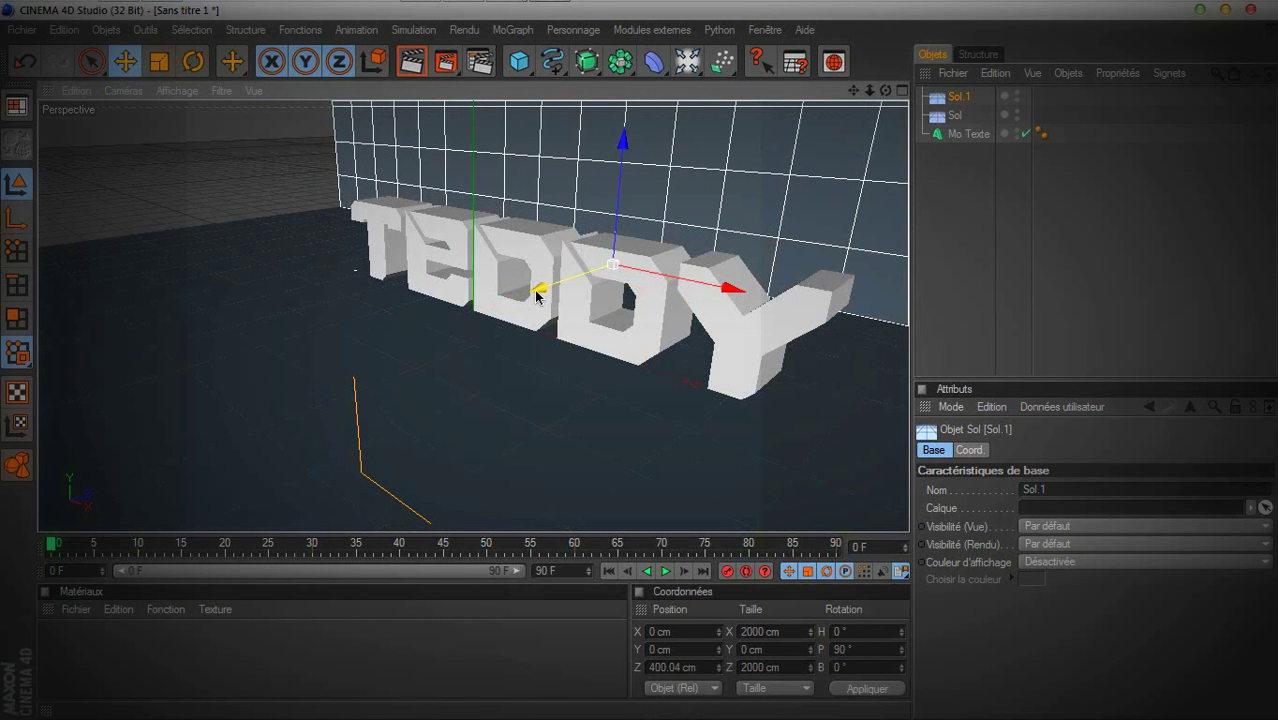
Duplicate the back wall as a side wall with an H rotation of 90° and place it at about X -836 cm
key(ctrl+c)
key(ctrl+v)
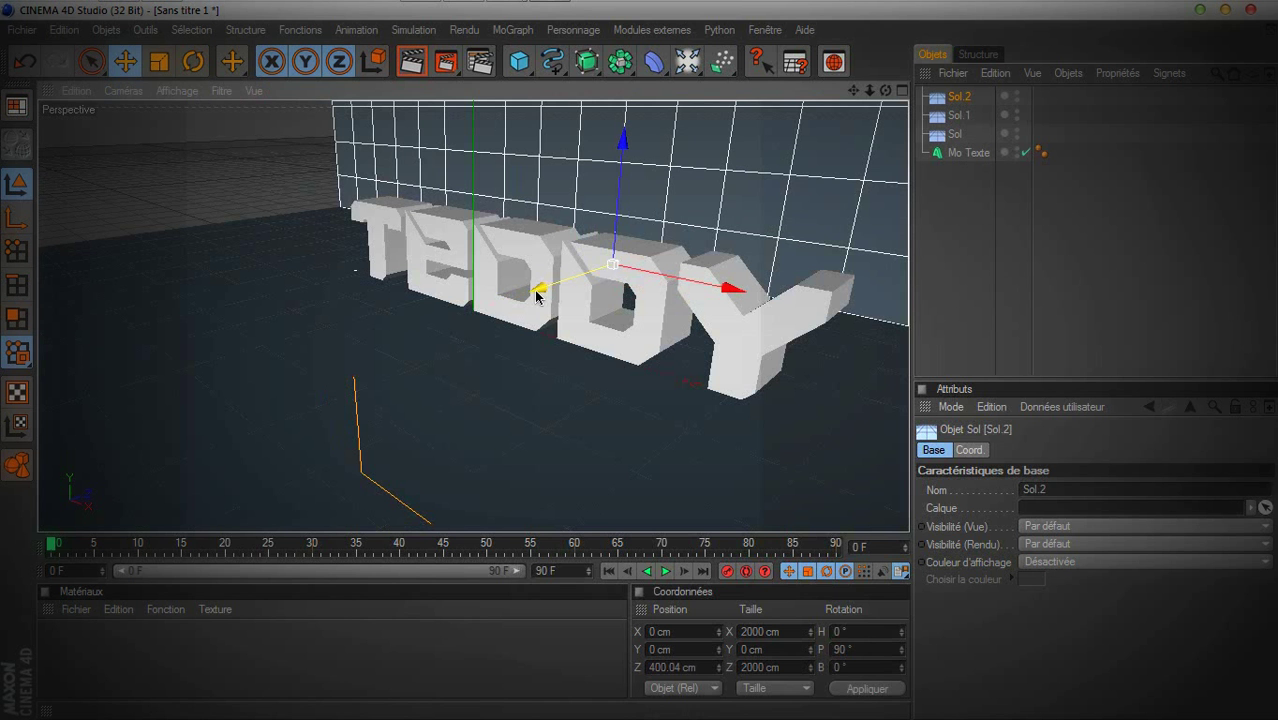
click(833, 631)
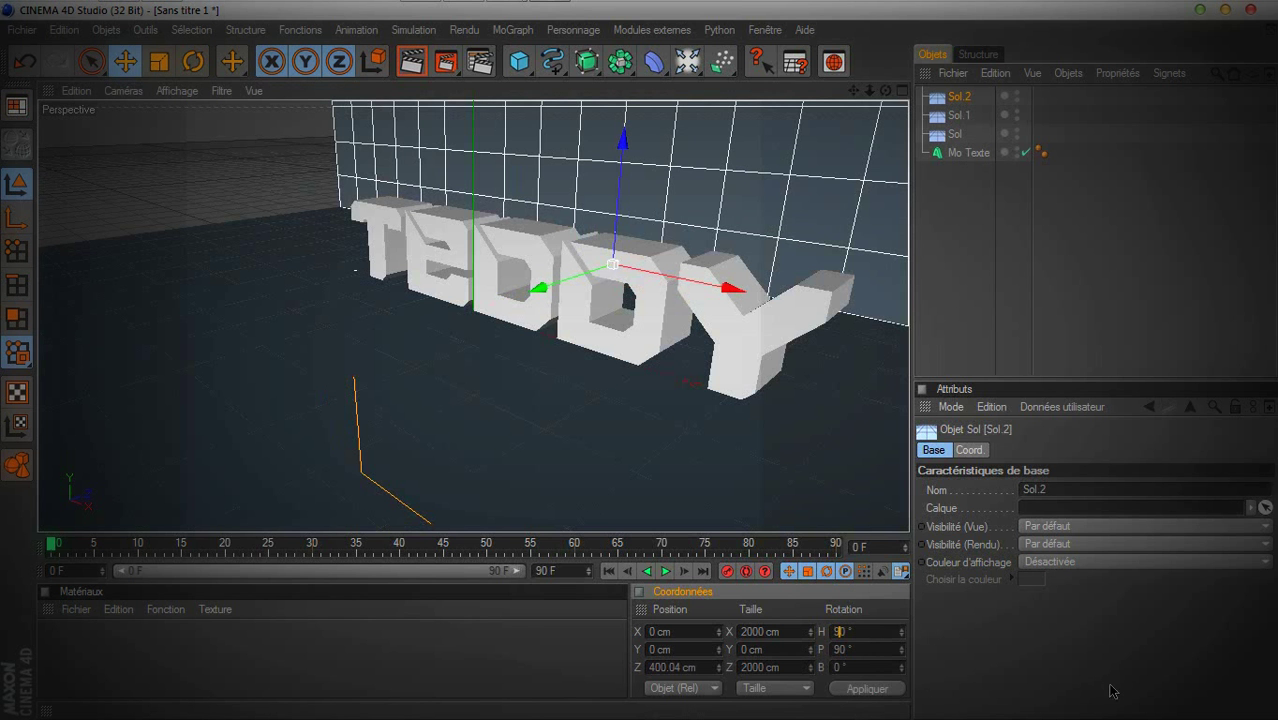
text(90)
click(866, 688)
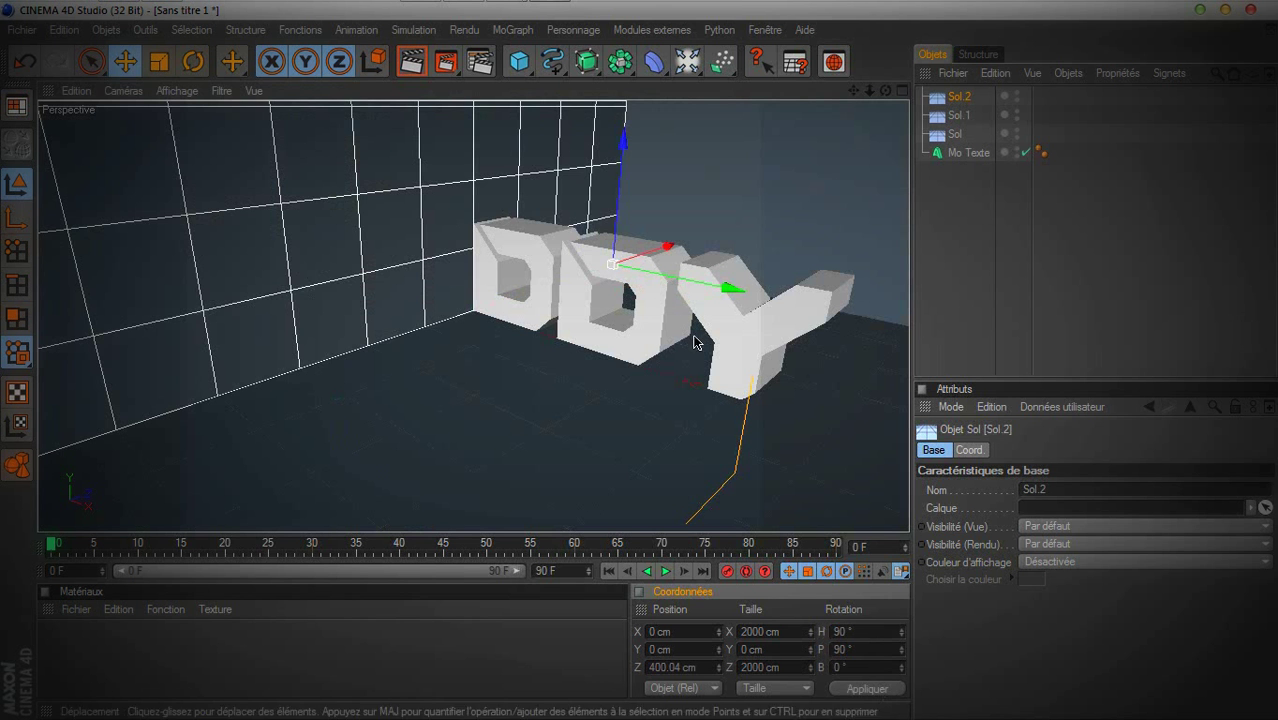
drag(733, 289, 640, 360)
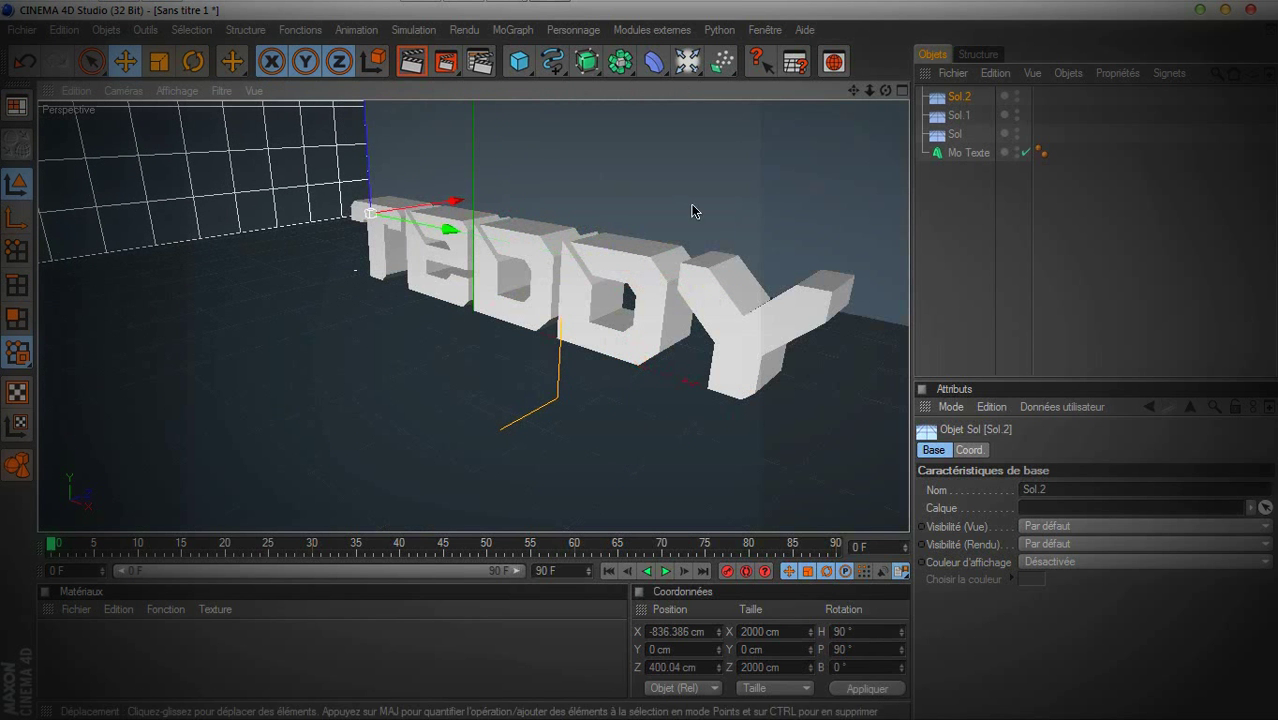
Render the perspective view to check the text against the floor and walls, then clear the object selection
click(411, 62)
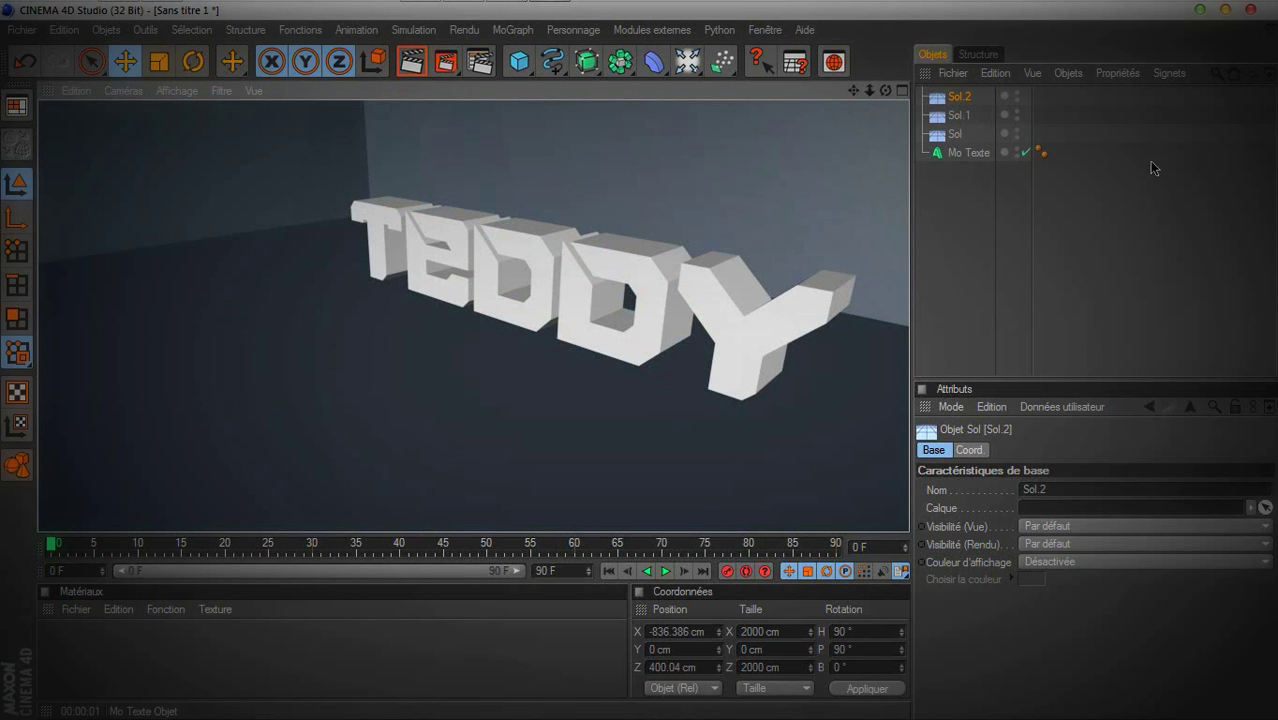
click(1112, 193)
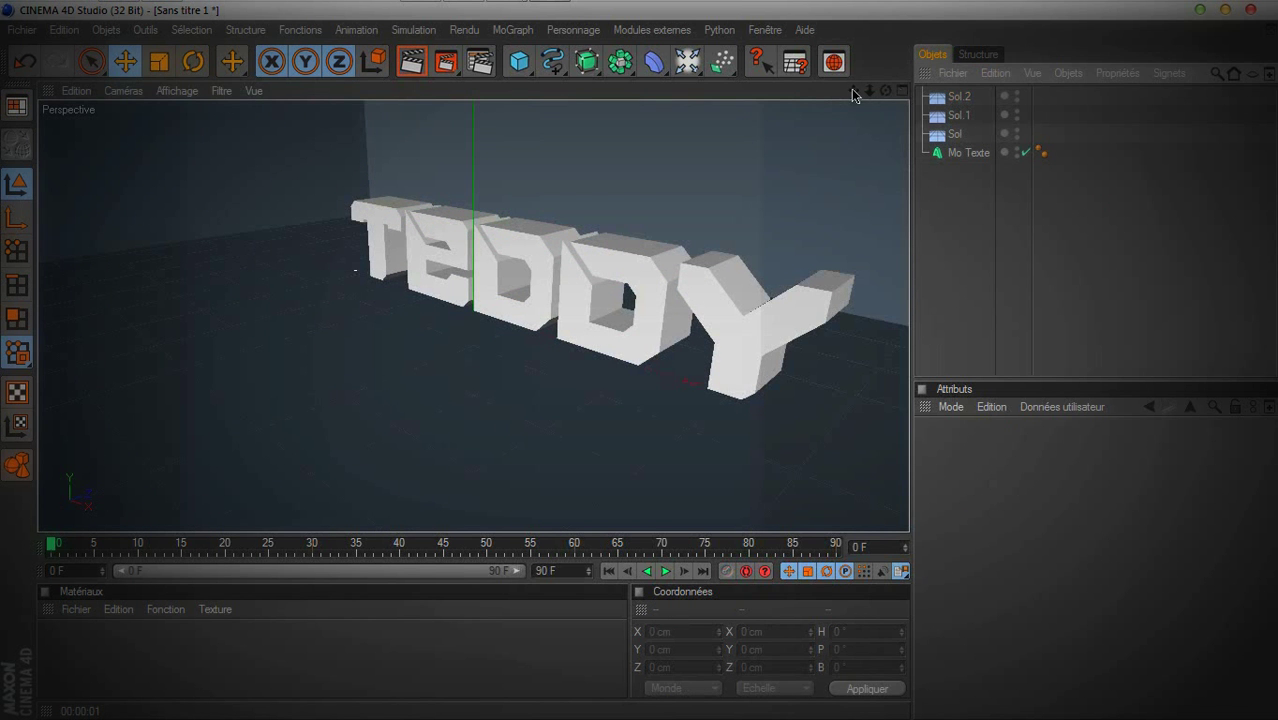
drag(869, 91, 868, 90)
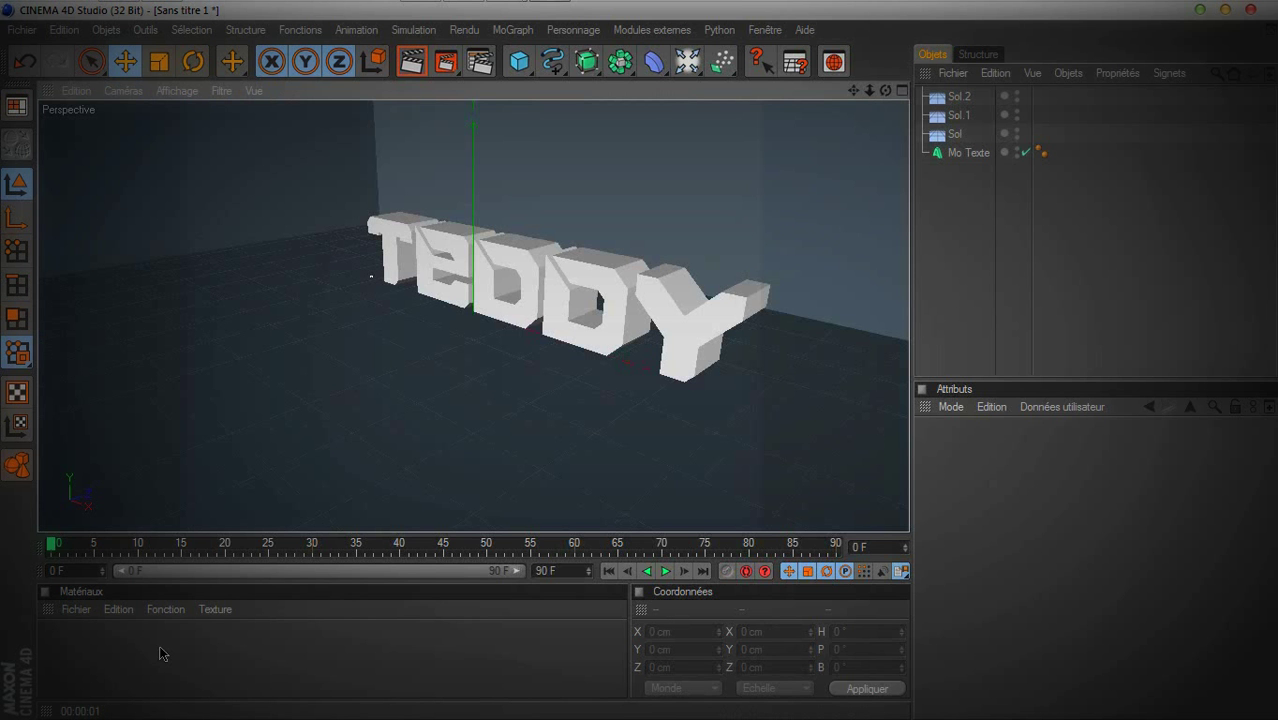
Create three new default materials
double_click(110, 640)
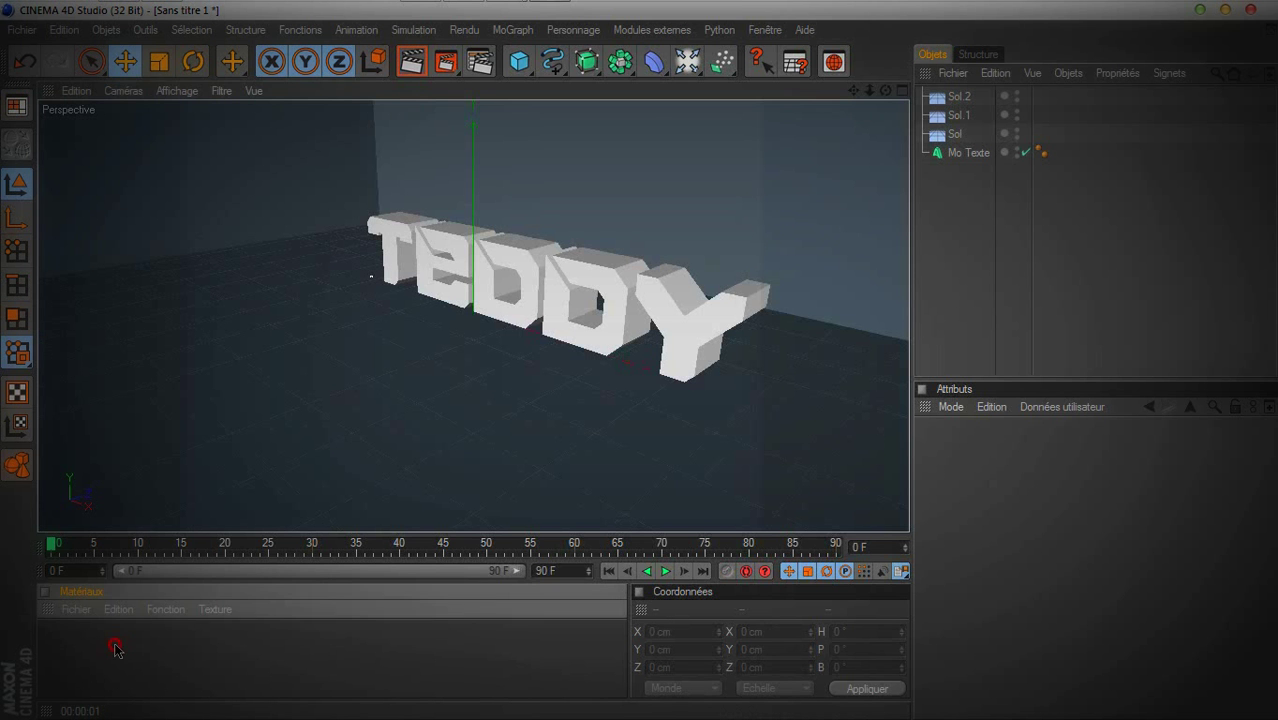
double_click(171, 656)
double_click(198, 662)
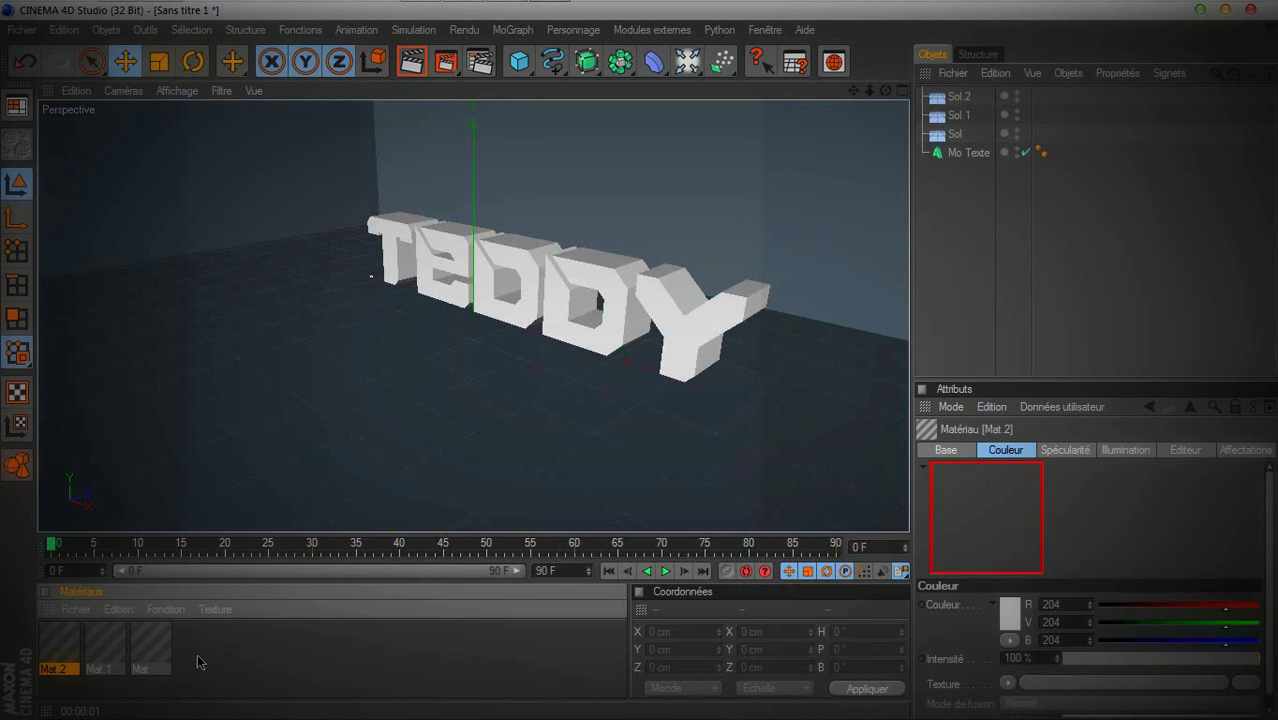
Disable specularity on the material Mat and set its colour to pure green (R 0, V 255, B 0)
double_click(148, 643)
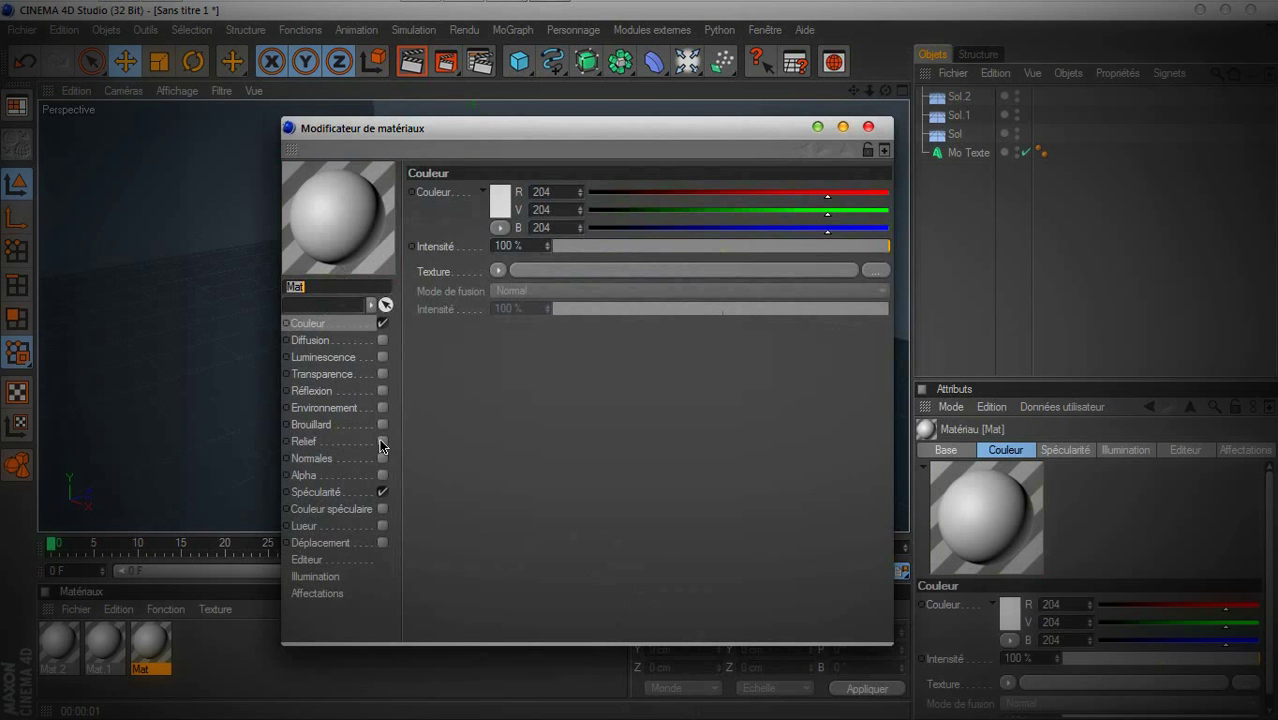
click(382, 492)
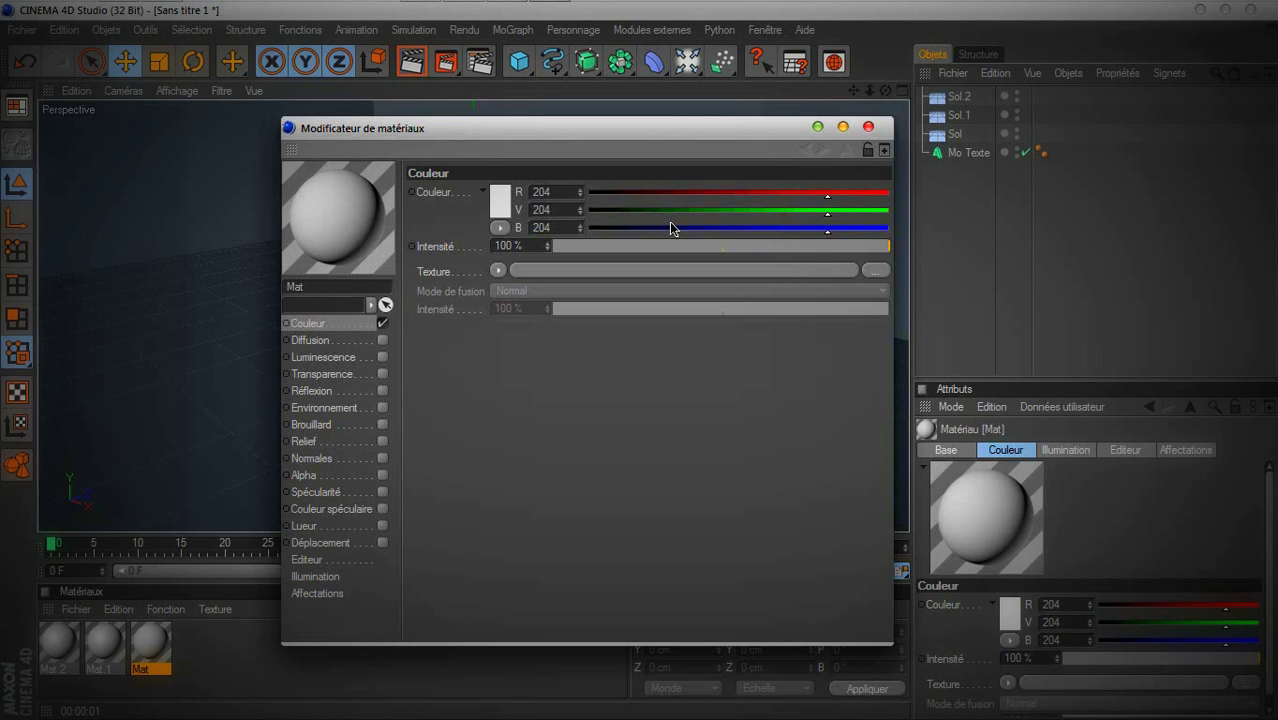
drag(671, 228, 570, 208)
drag(673, 193, 446, 209)
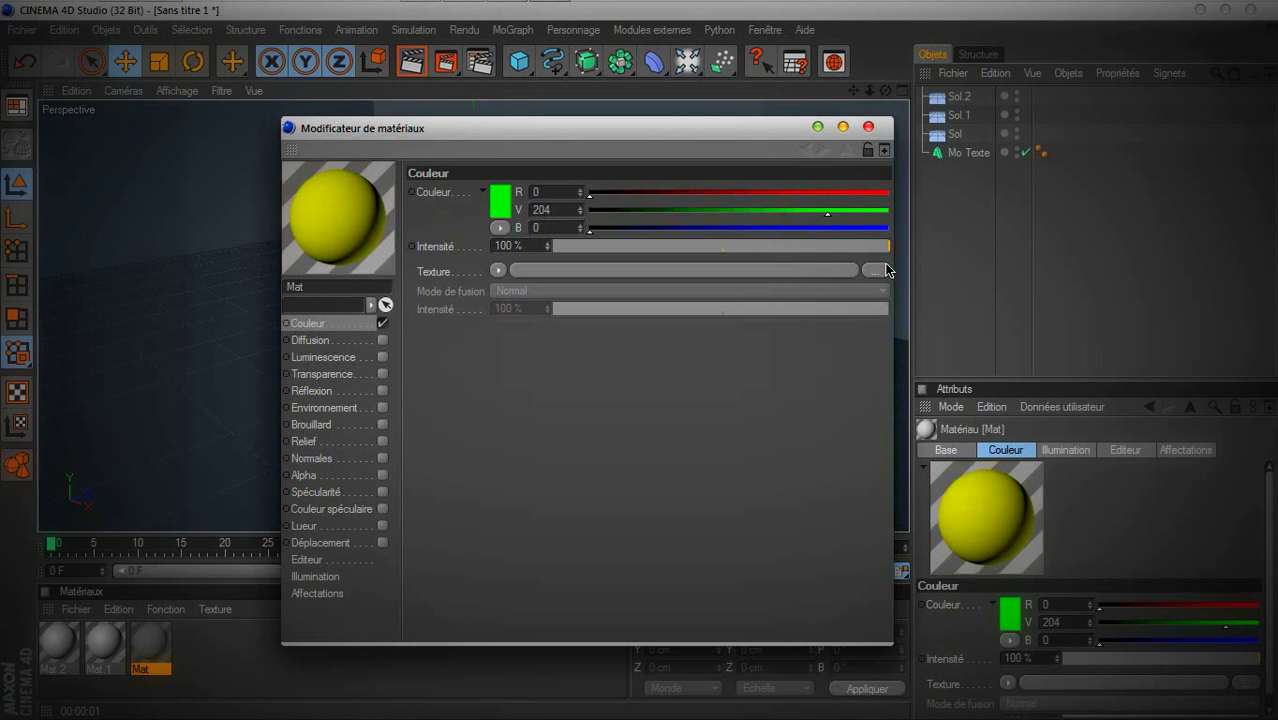
drag(866, 211, 978, 228)
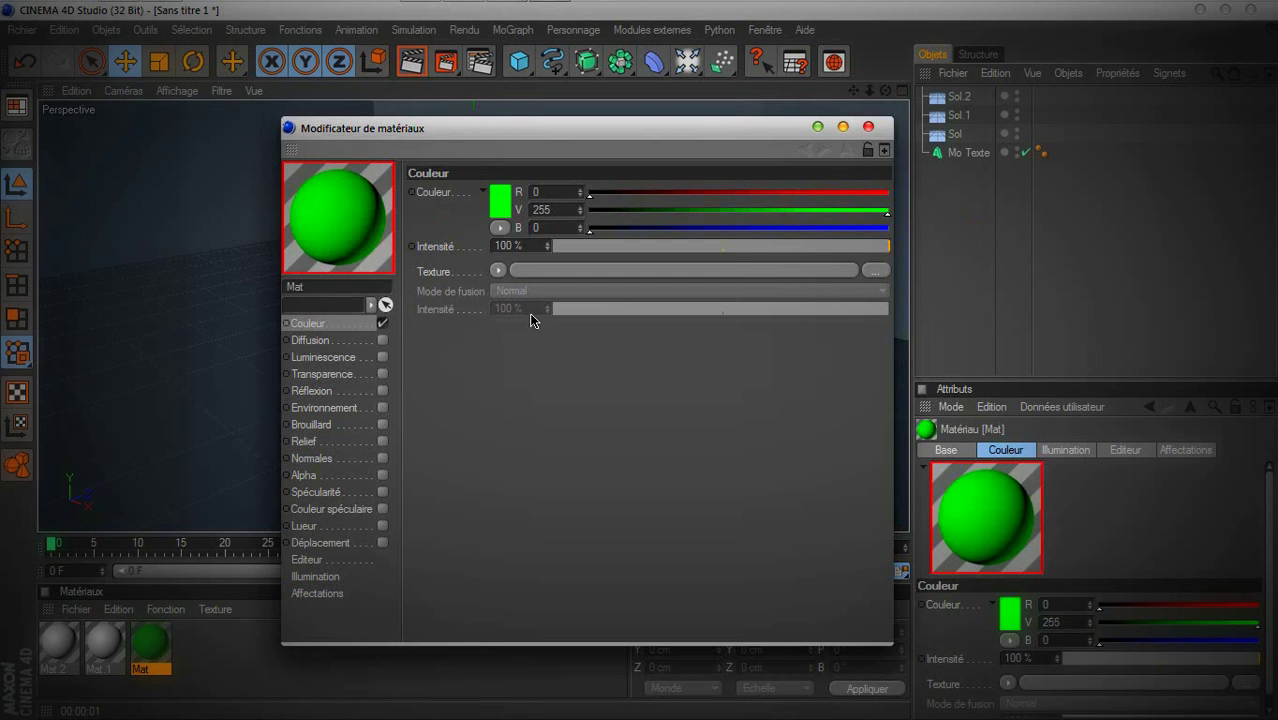
click(136, 660)
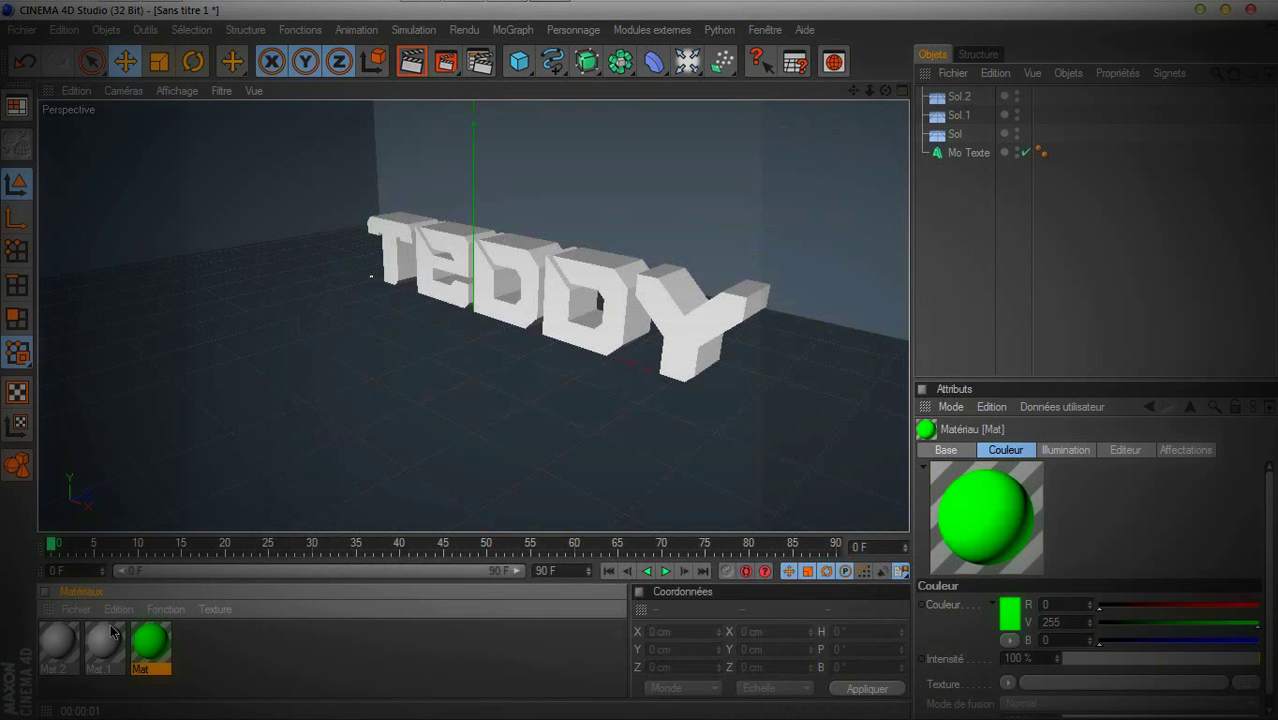
Disable specularity on the material Mat.1 and set its colour to black (R 0, V 0, B 0)
double_click(104, 645)
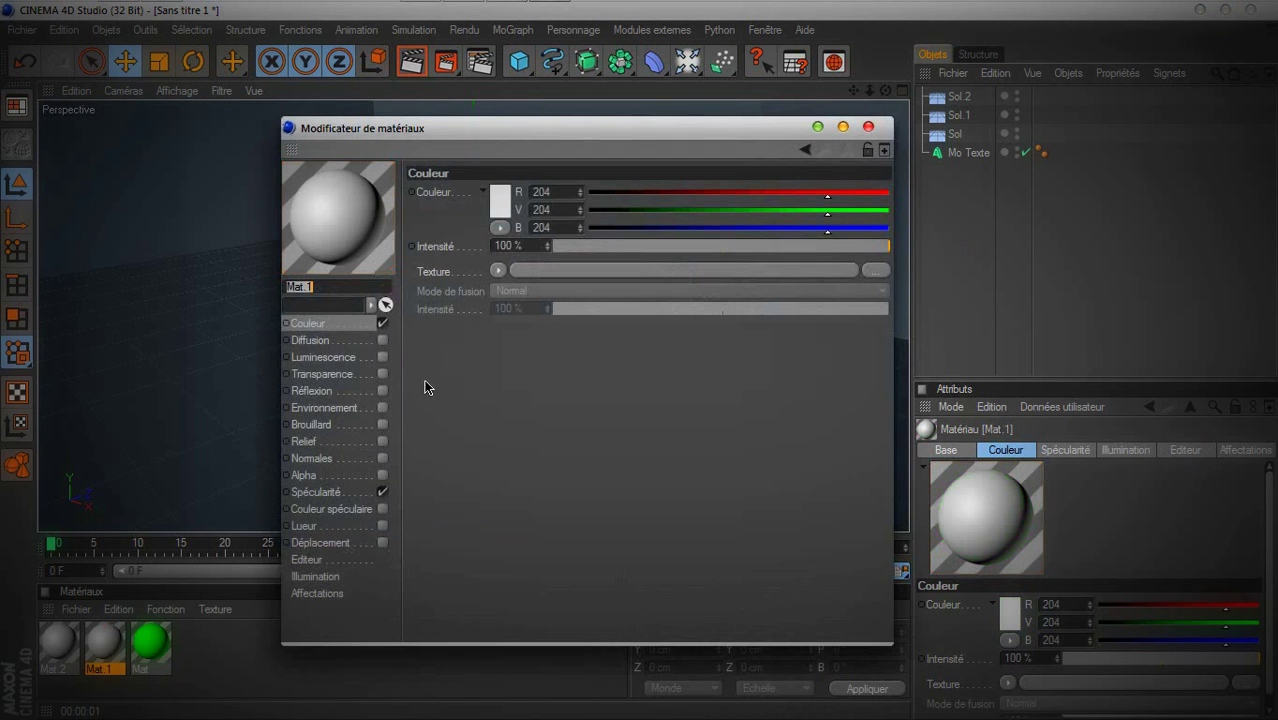
click(383, 493)
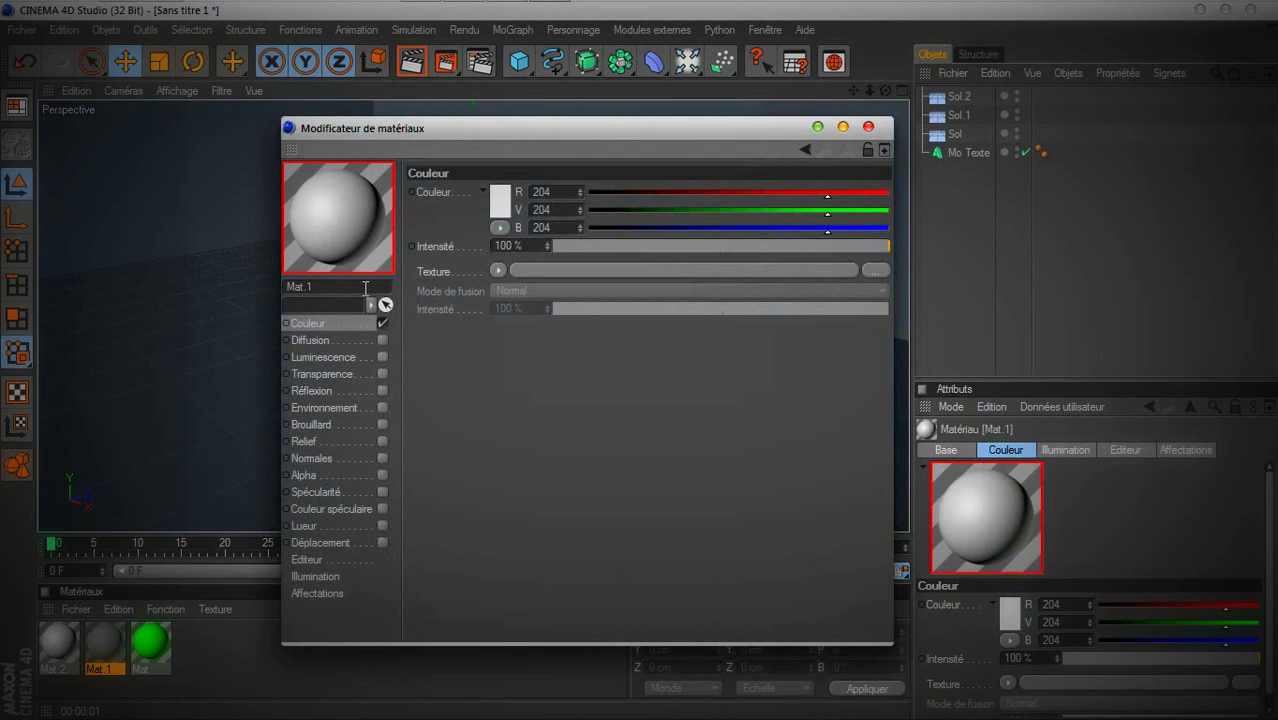
click(505, 205)
click(472, 294)
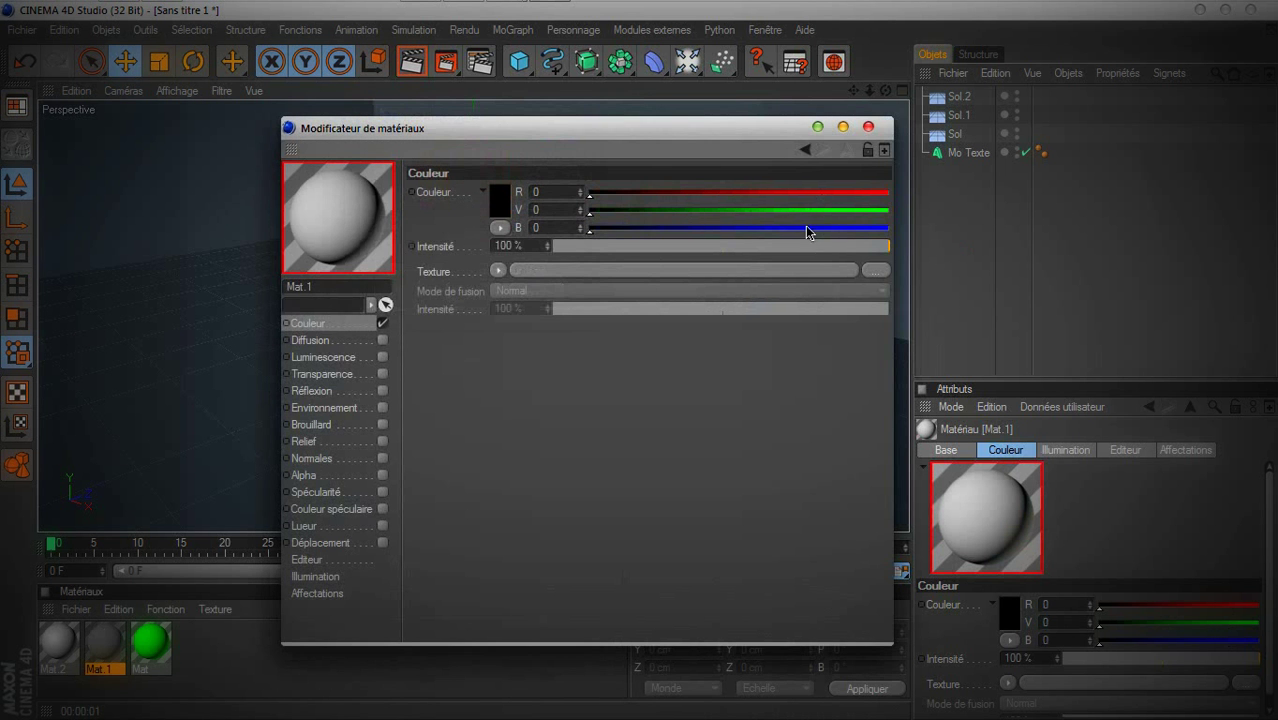
click(867, 127)
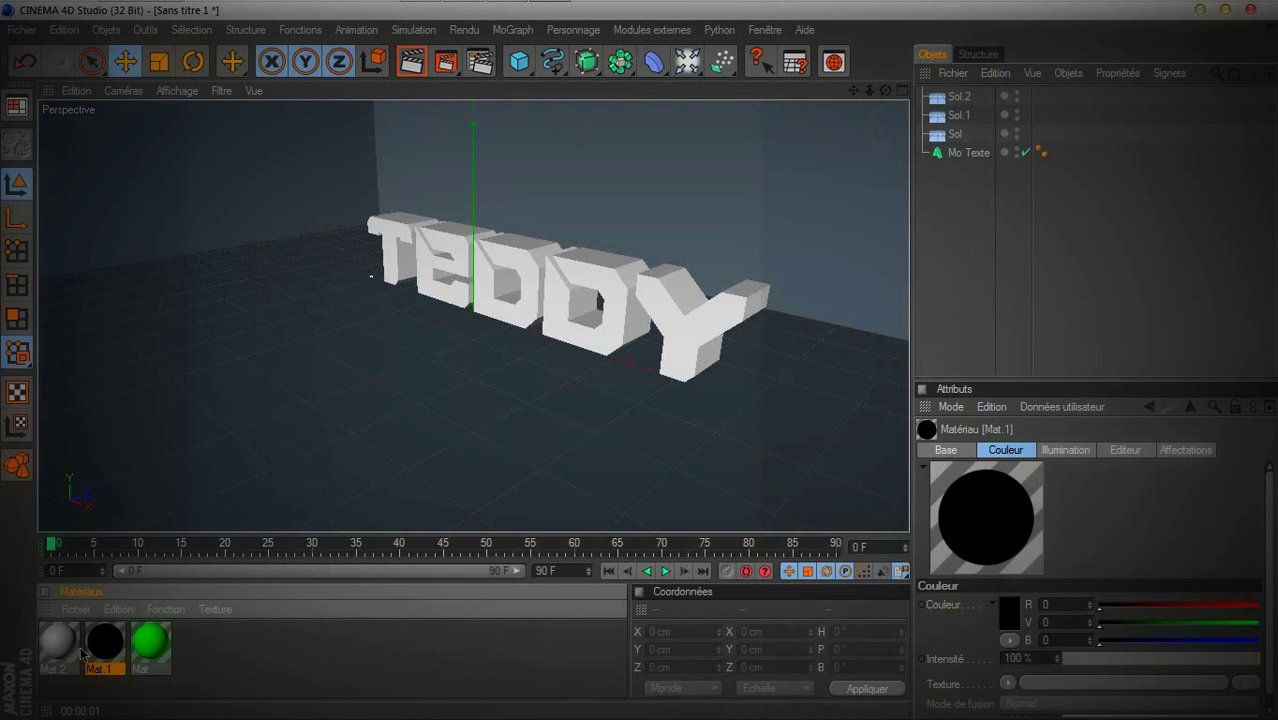
Disable specularity on the material Mat.2 and set its colour to pure white (R 255, V 255, B 255)
double_click(62, 653)
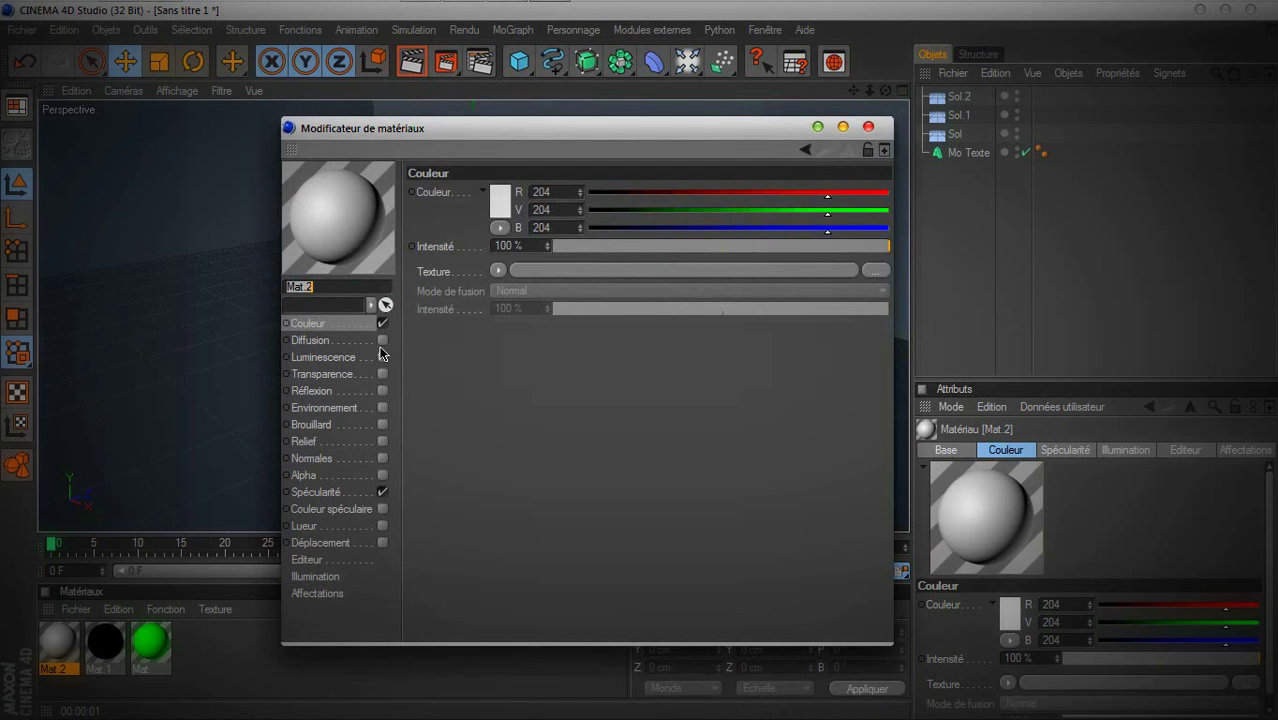
click(383, 491)
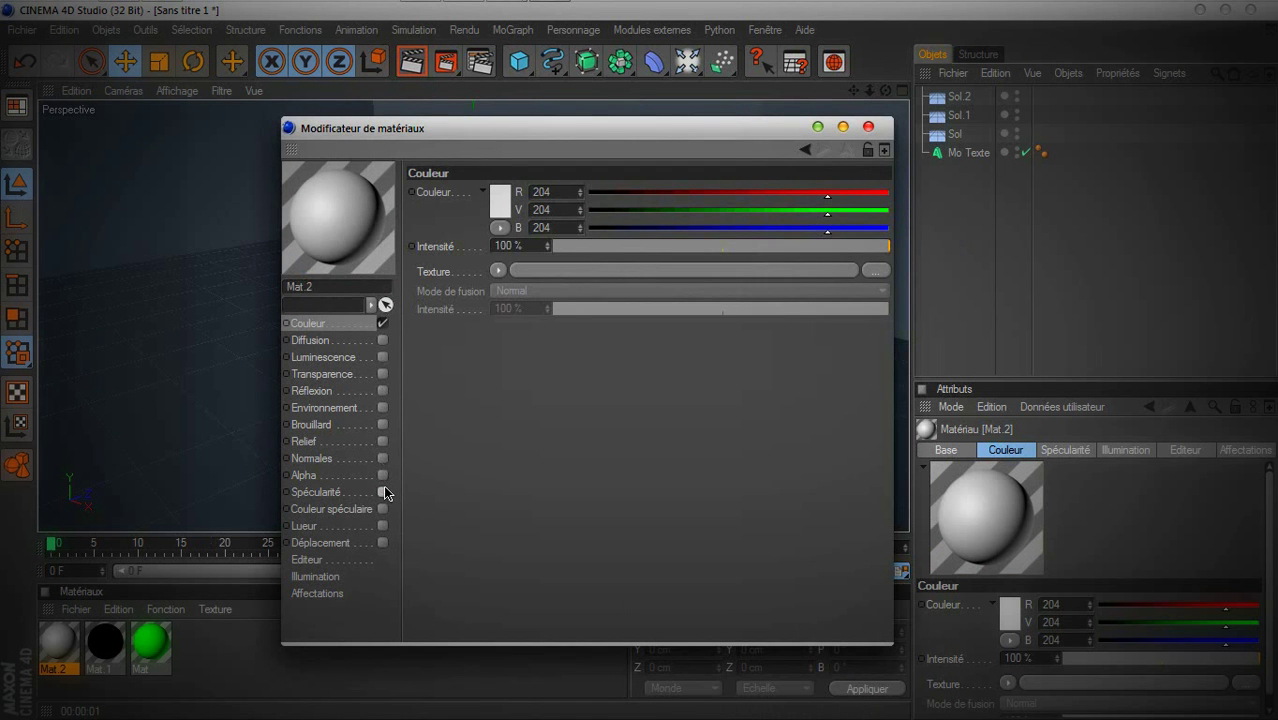
click(497, 207)
click(387, 151)
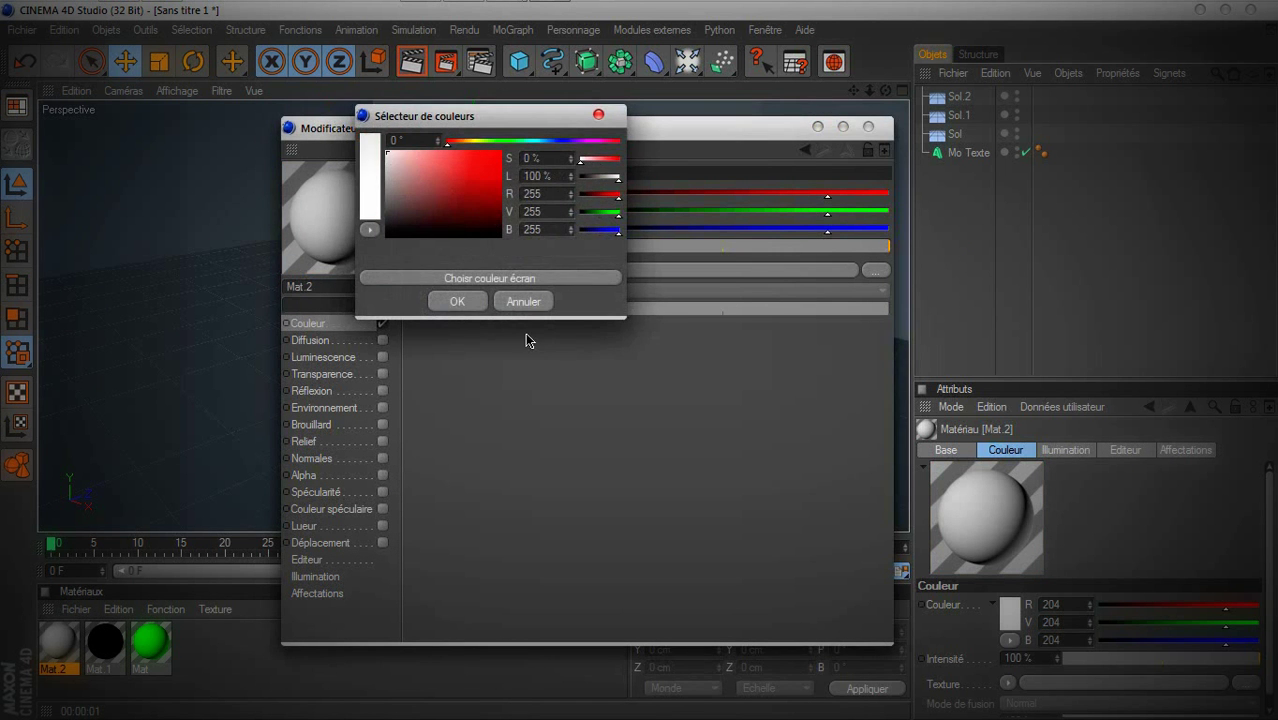
click(456, 300)
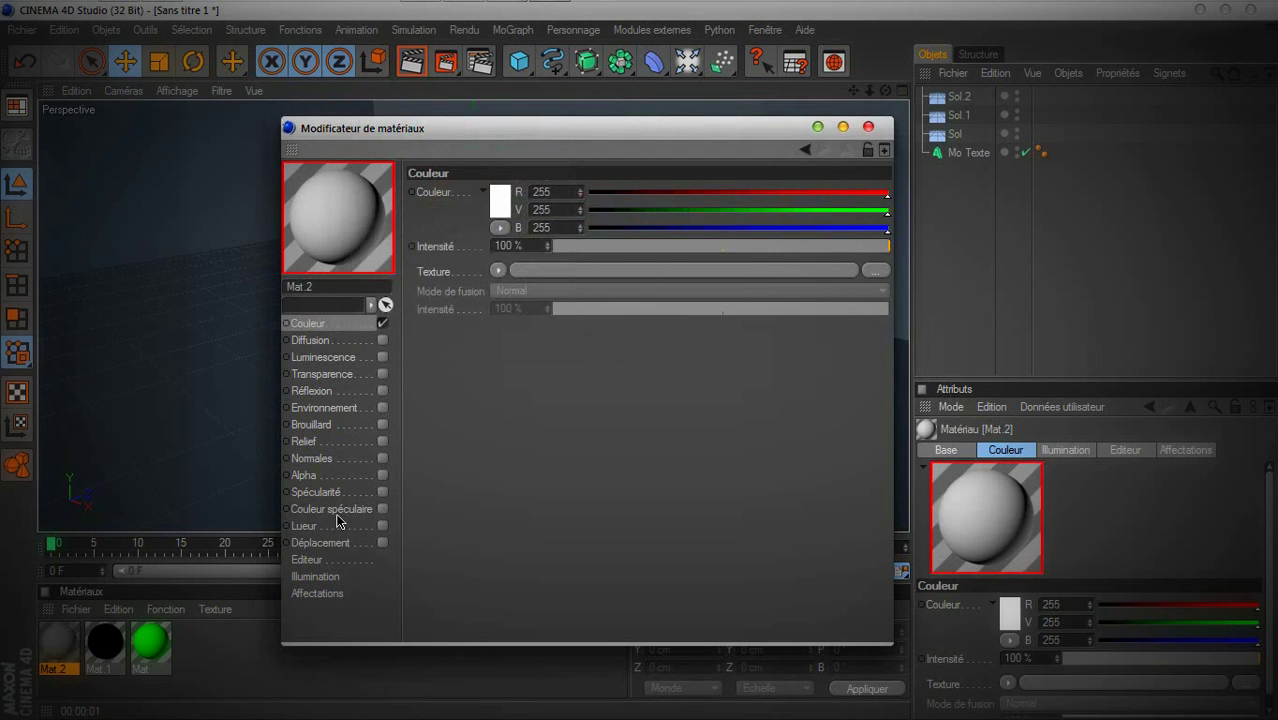
Enable reflection on the white material Mat.2 and load a shader into the reflection texture
click(327, 396)
click(383, 390)
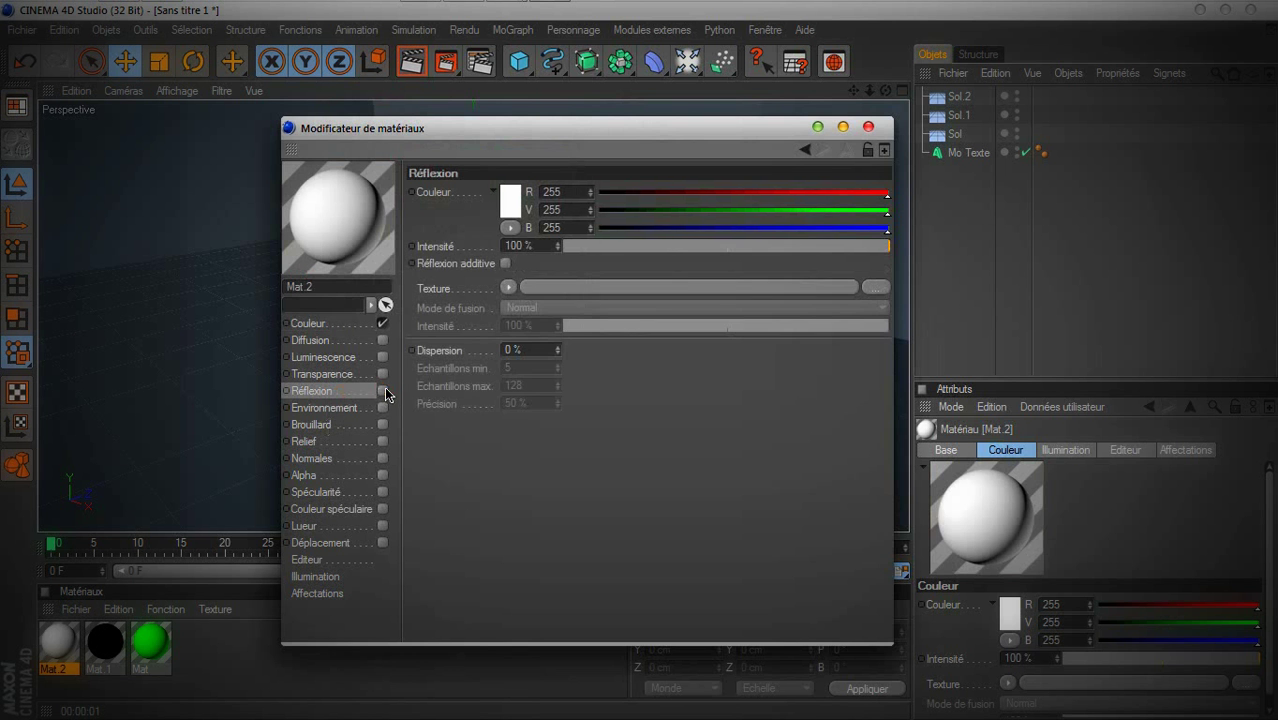
click(510, 289)
click(568, 491)
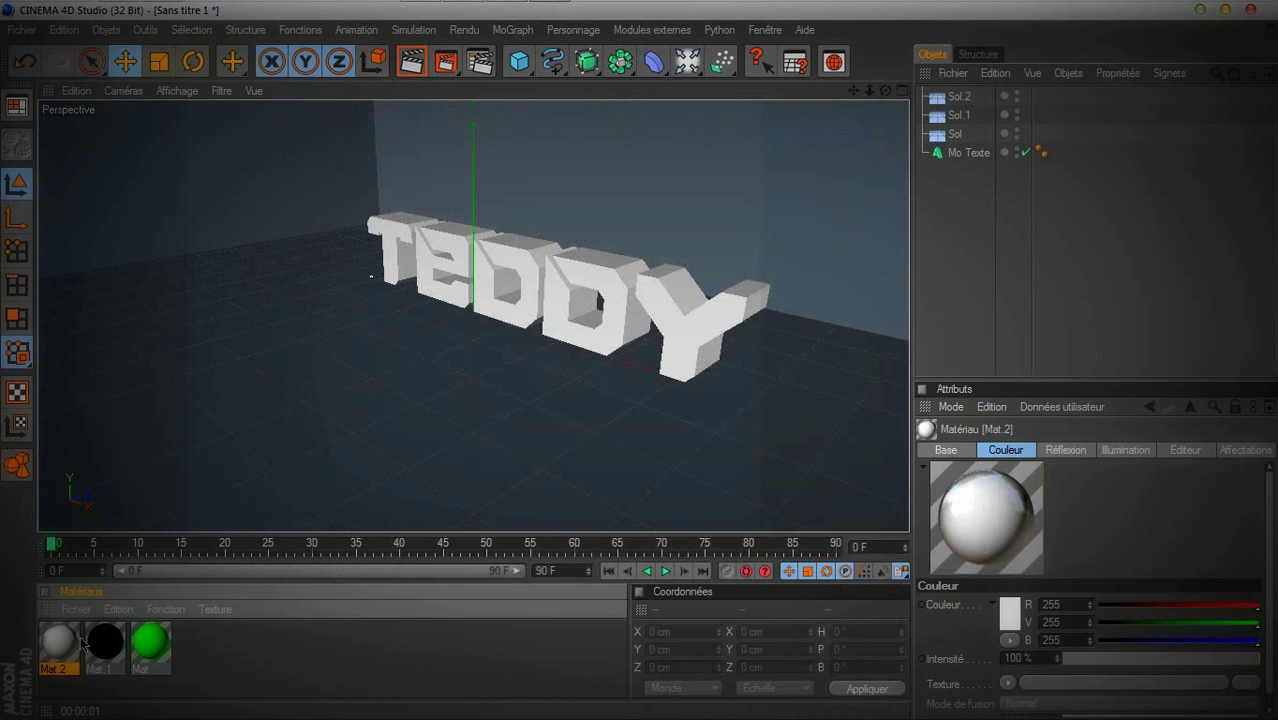
Apply the white reflective material Mat.2 to the floor and both walls (Sol, Sol.1 and Sol.2)
drag(82, 643, 114, 471)
drag(62, 643, 555, 160)
click(1002, 261)
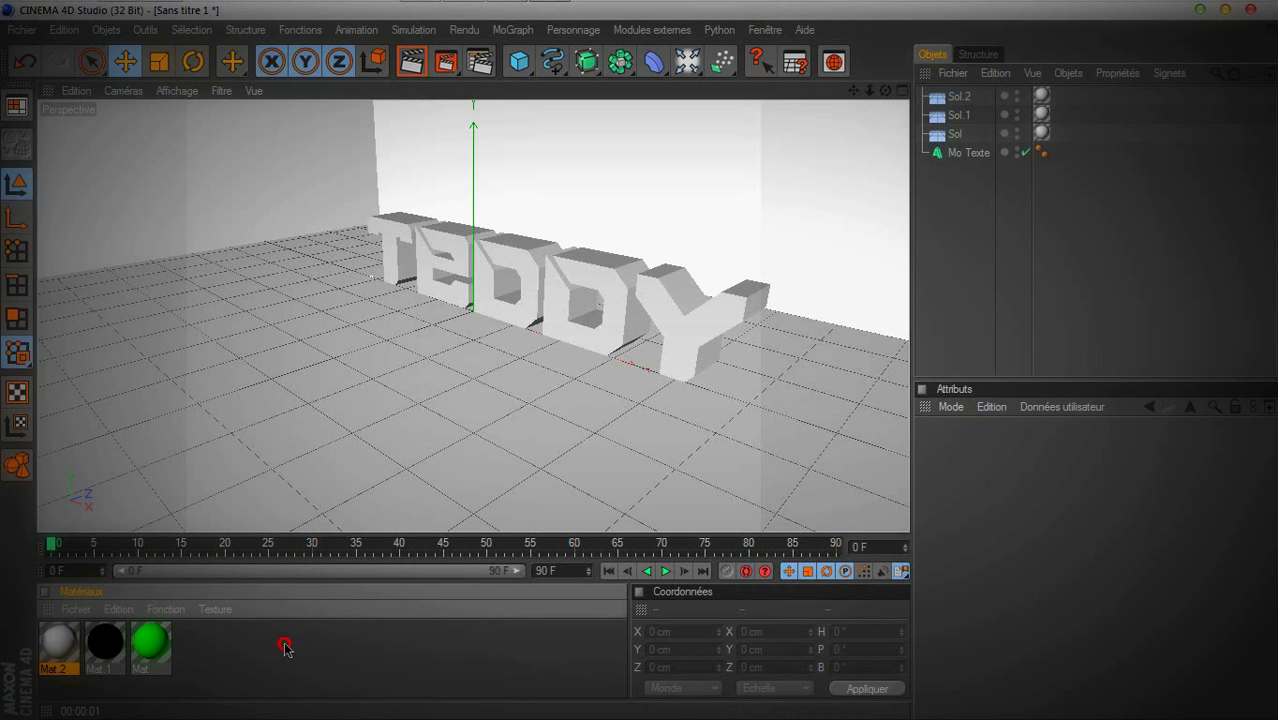
Apply the black Mat.1 and green Mat to the text object and limit the green texture to selection C1
drag(285, 648, 557, 262)
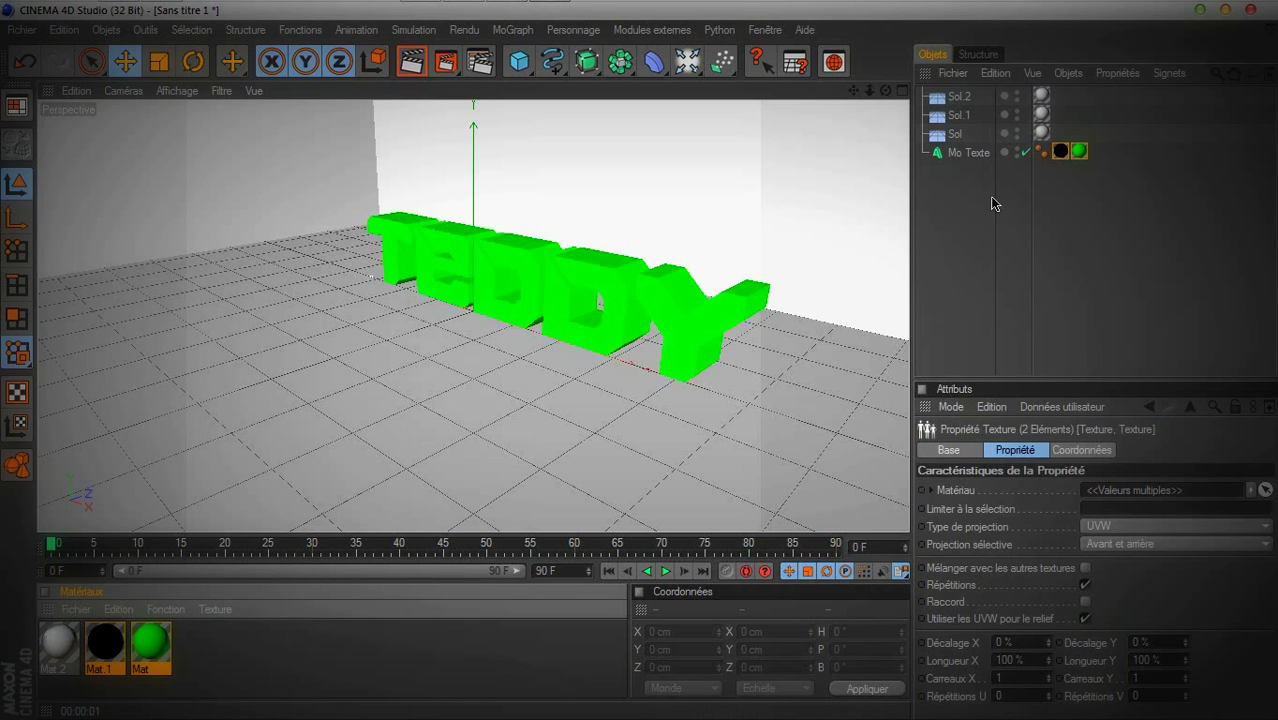
click(1080, 153)
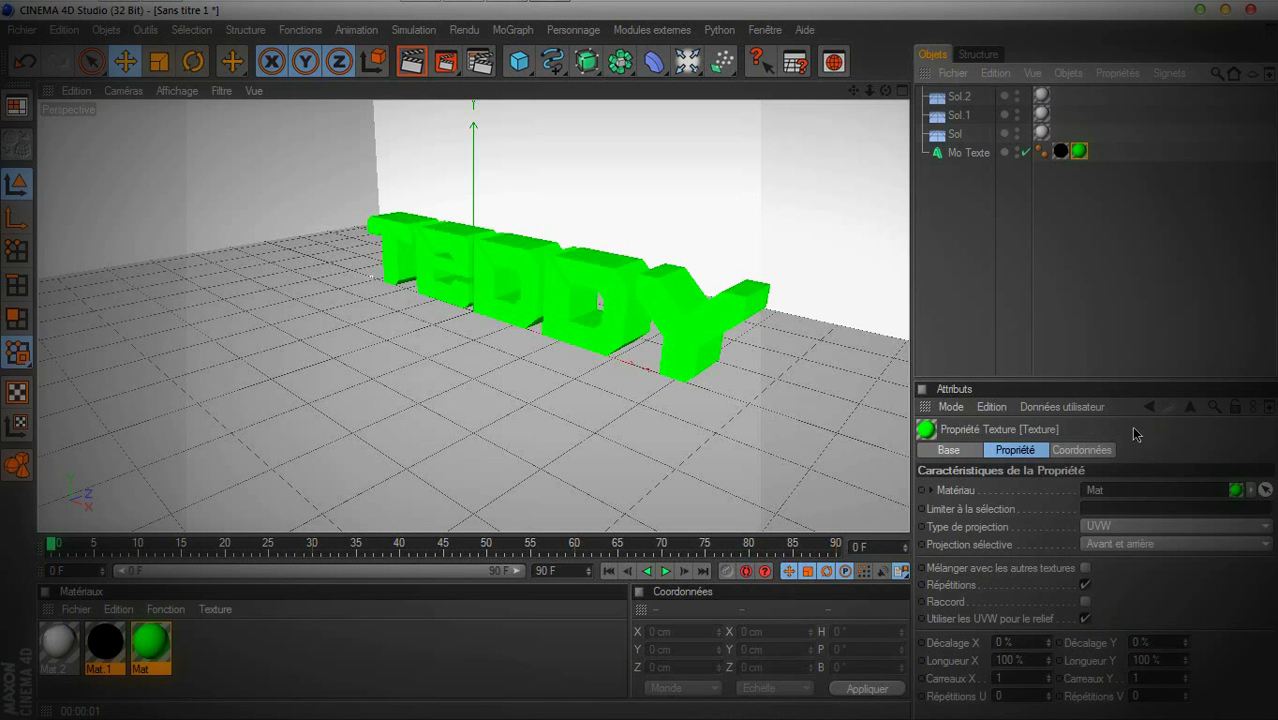
click(1127, 508)
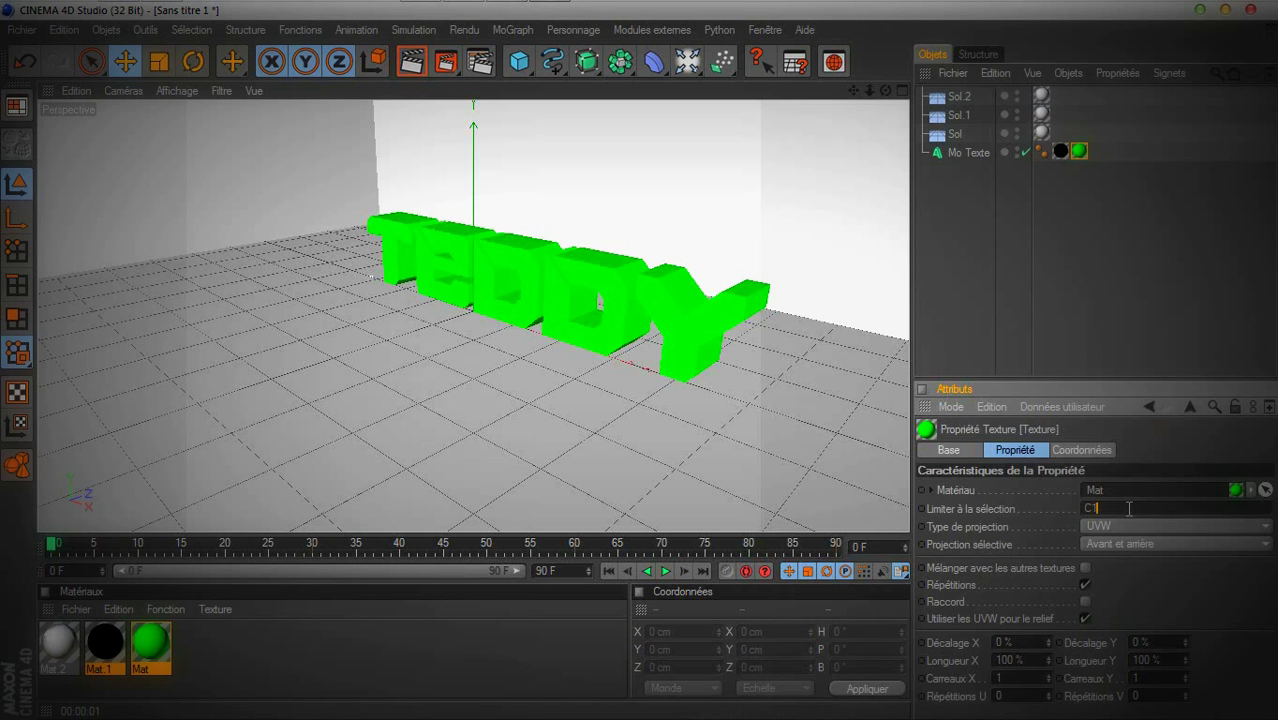
click(1106, 260)
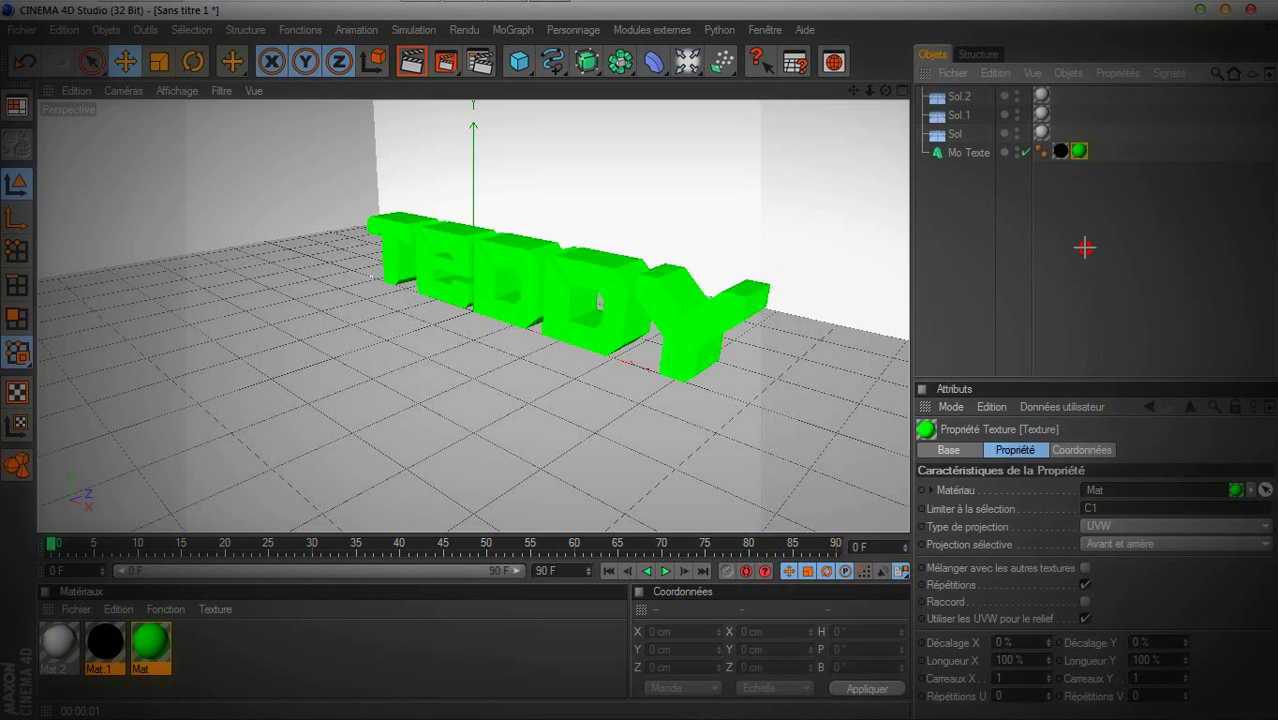
Render the view to check the text colours and floor reflection, and look at the ATKS text on the desktop wallpaper
click(412, 64)
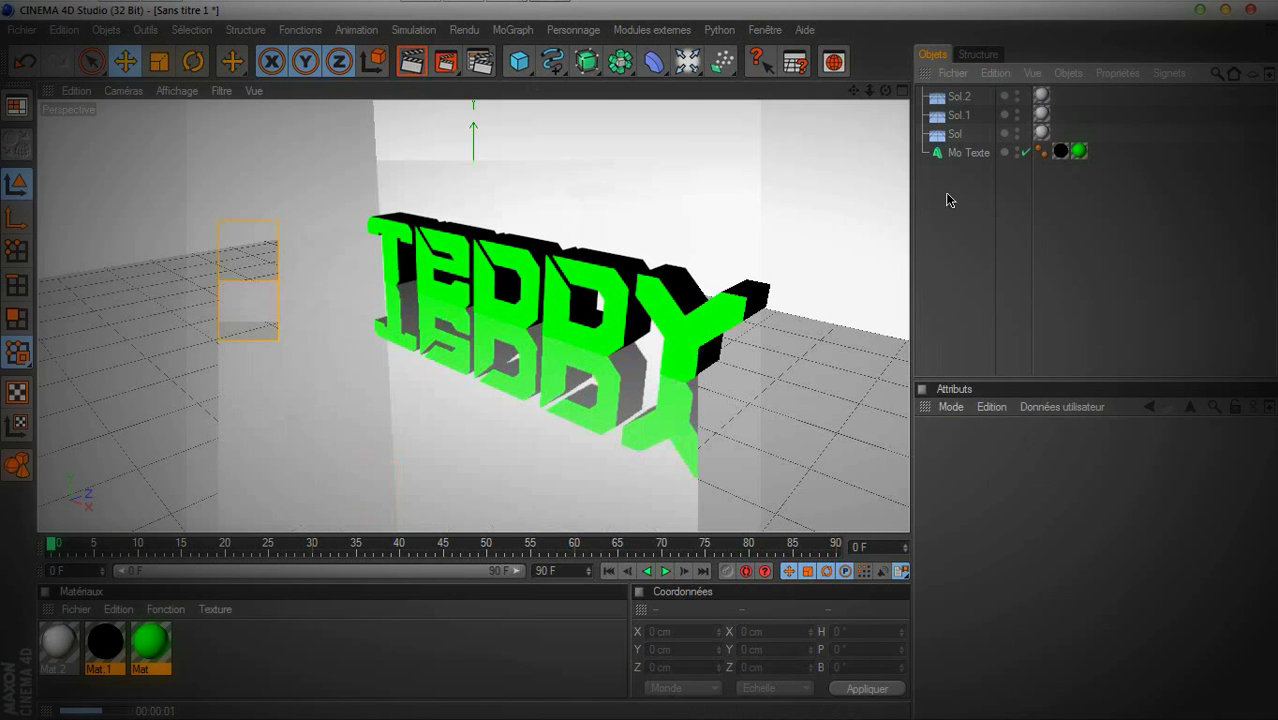
key(Escape)
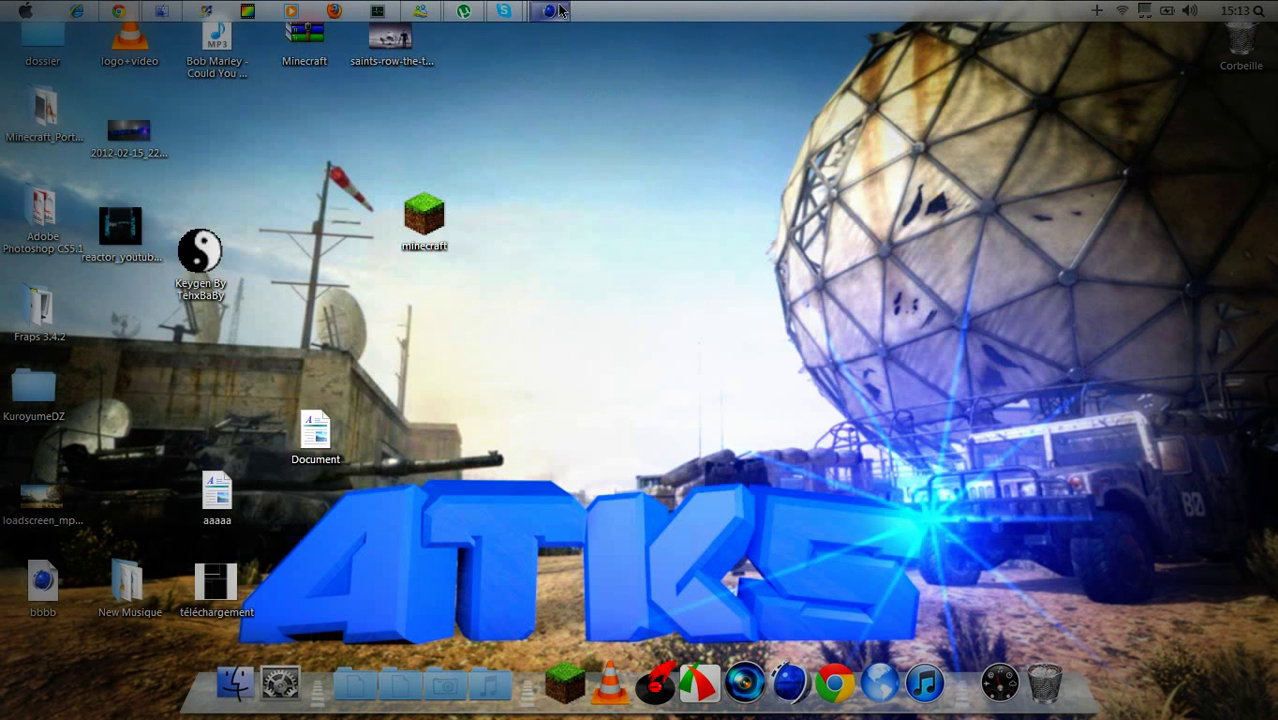
drag(283, 483, 870, 665)
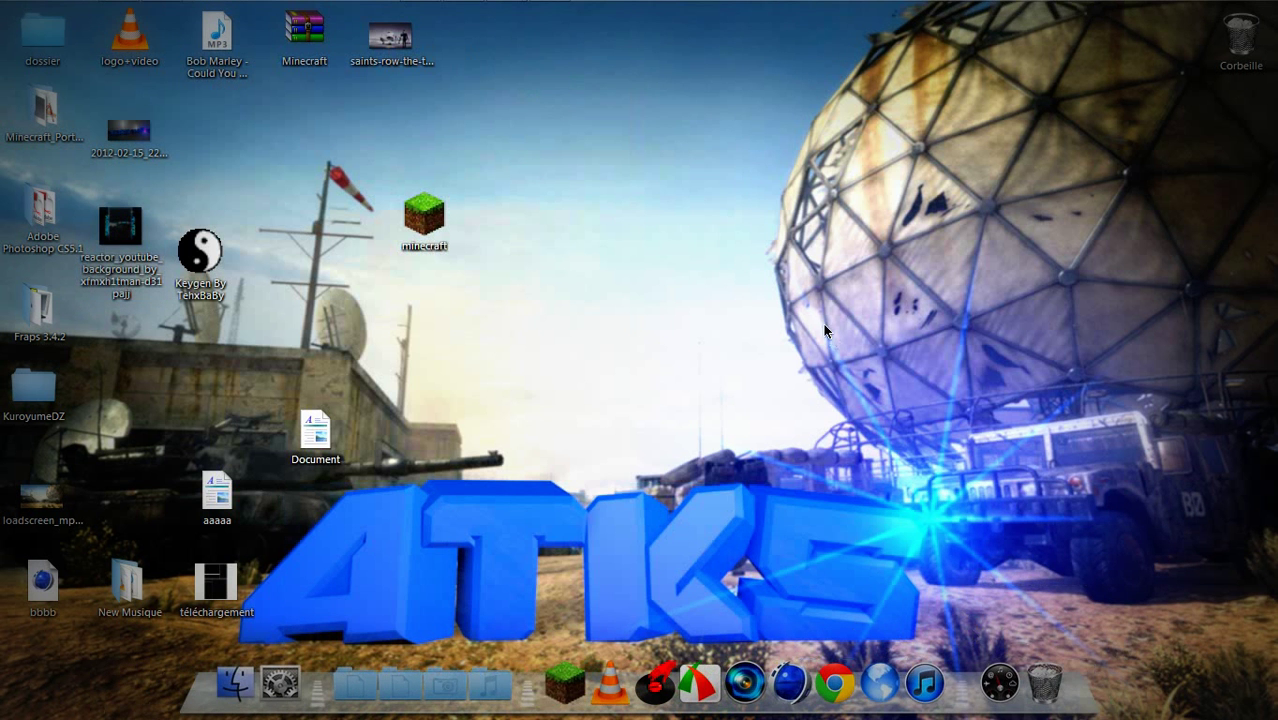
click(560, 10)
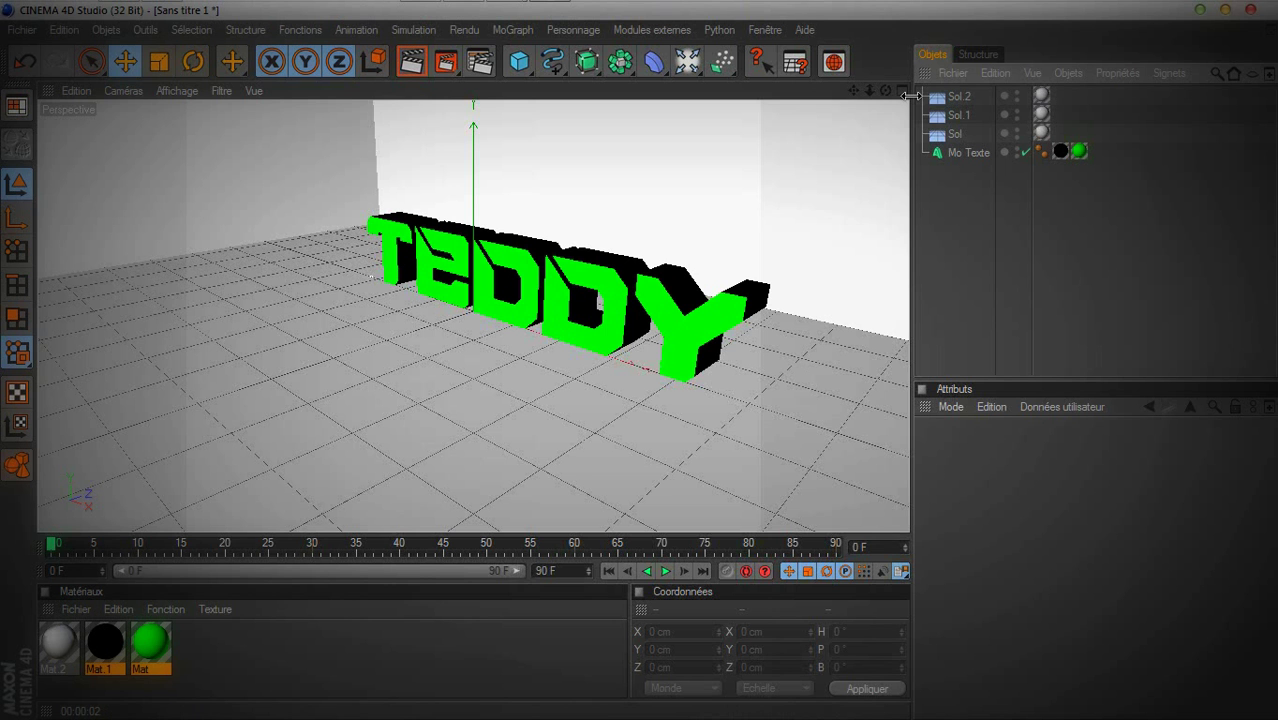
Orbit the perspective view to face the text more frontally and test-render the new angle
drag(885, 90, 846, 104)
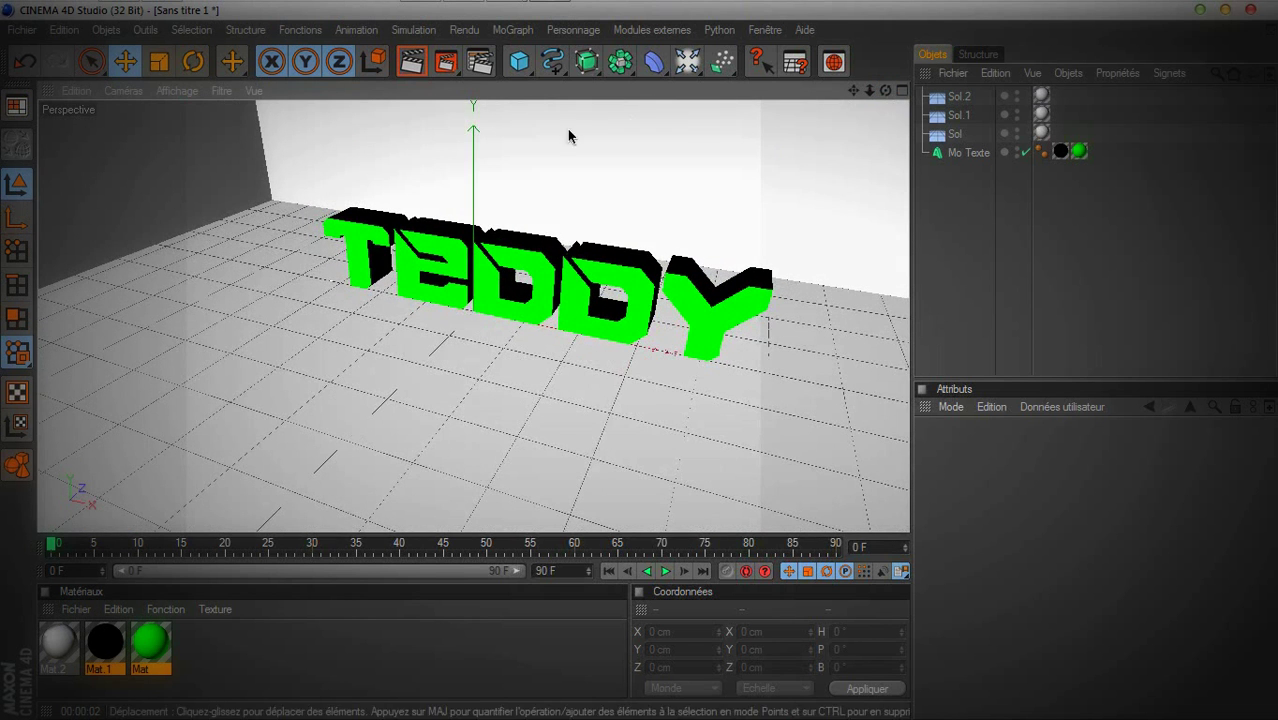
click(411, 60)
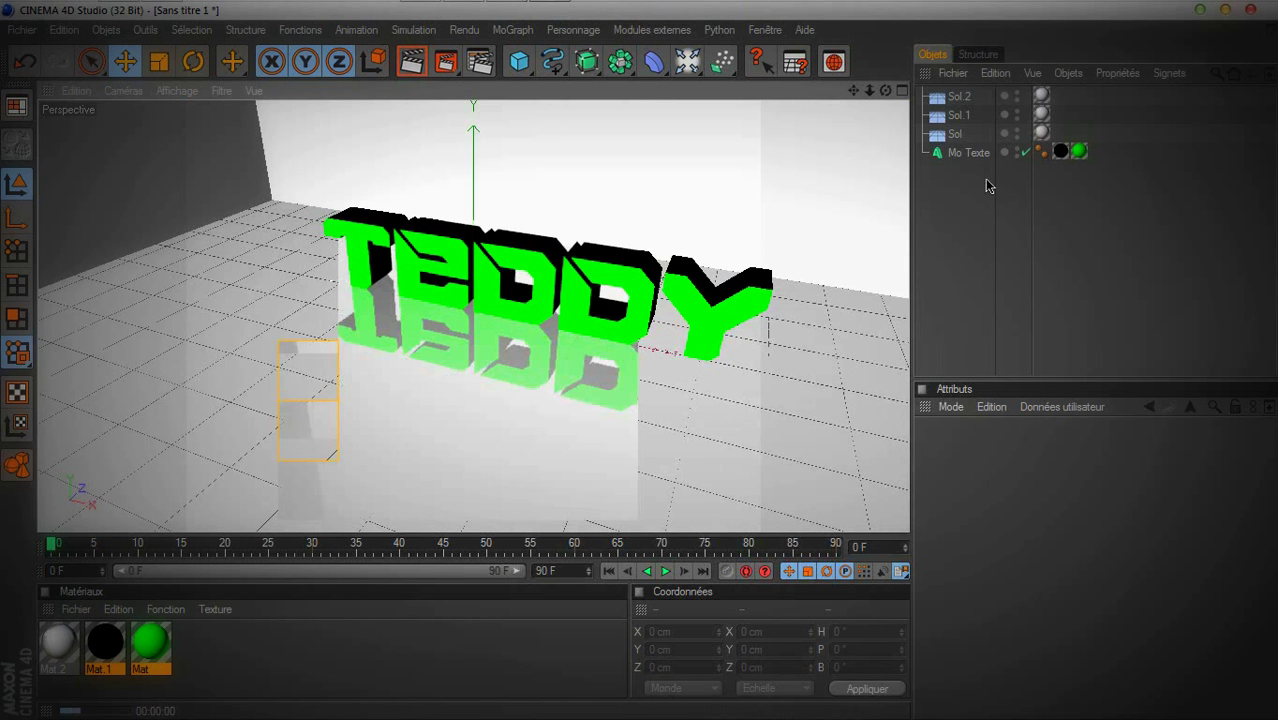
click(1042, 190)
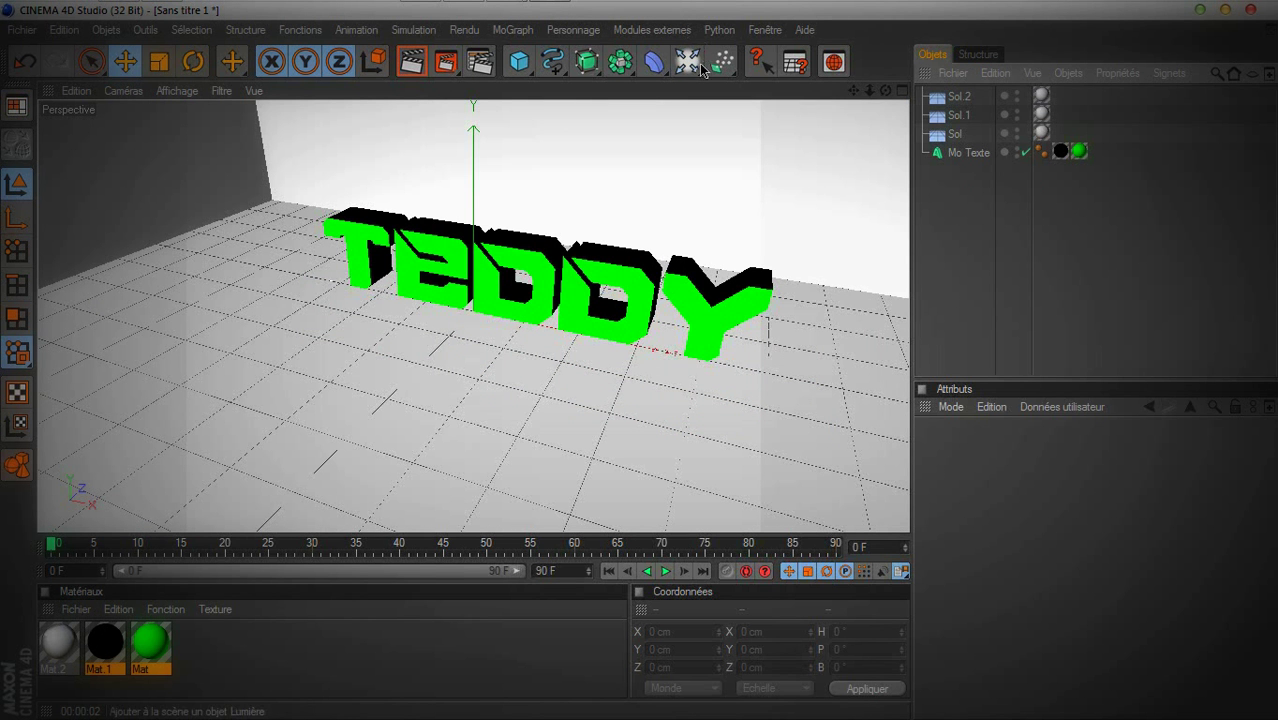
Add two lights, placing the second at about Y 450 cm and Z -530 cm, and render the view
drag(687, 61, 719, 86)
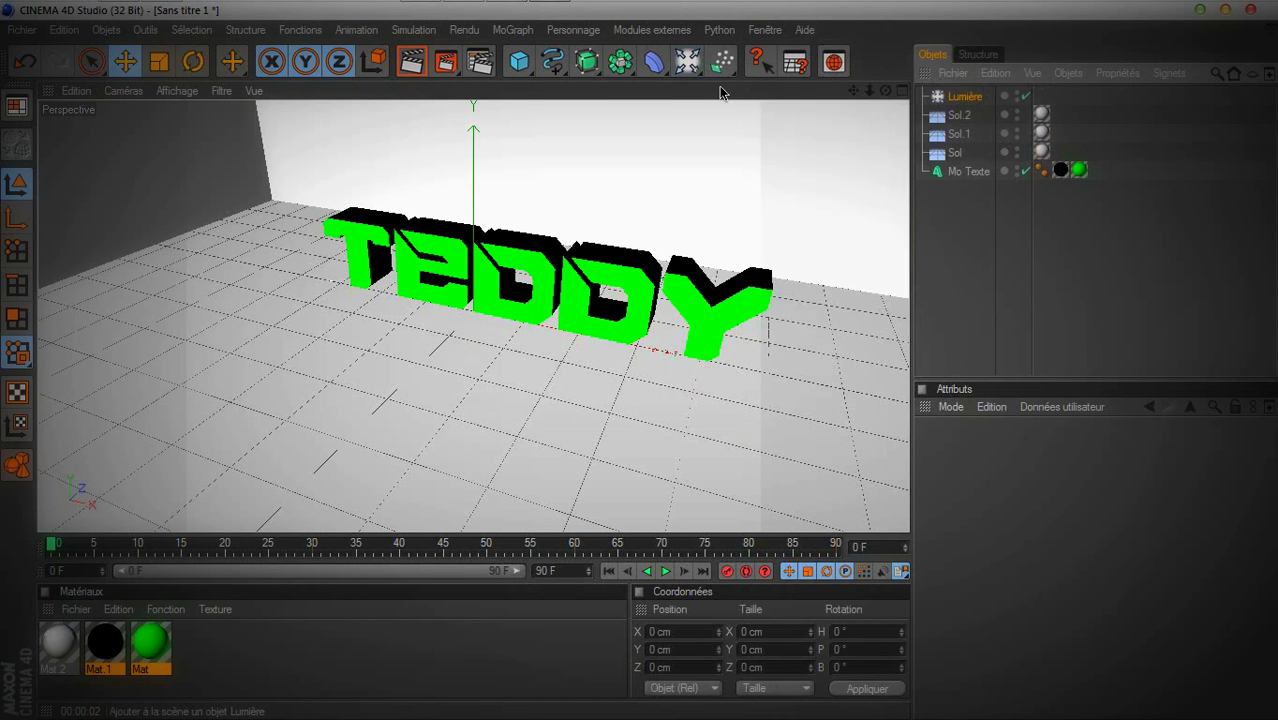
click(687, 61)
drag(505, 287, 205, 100)
drag(272, 505, 261, 455)
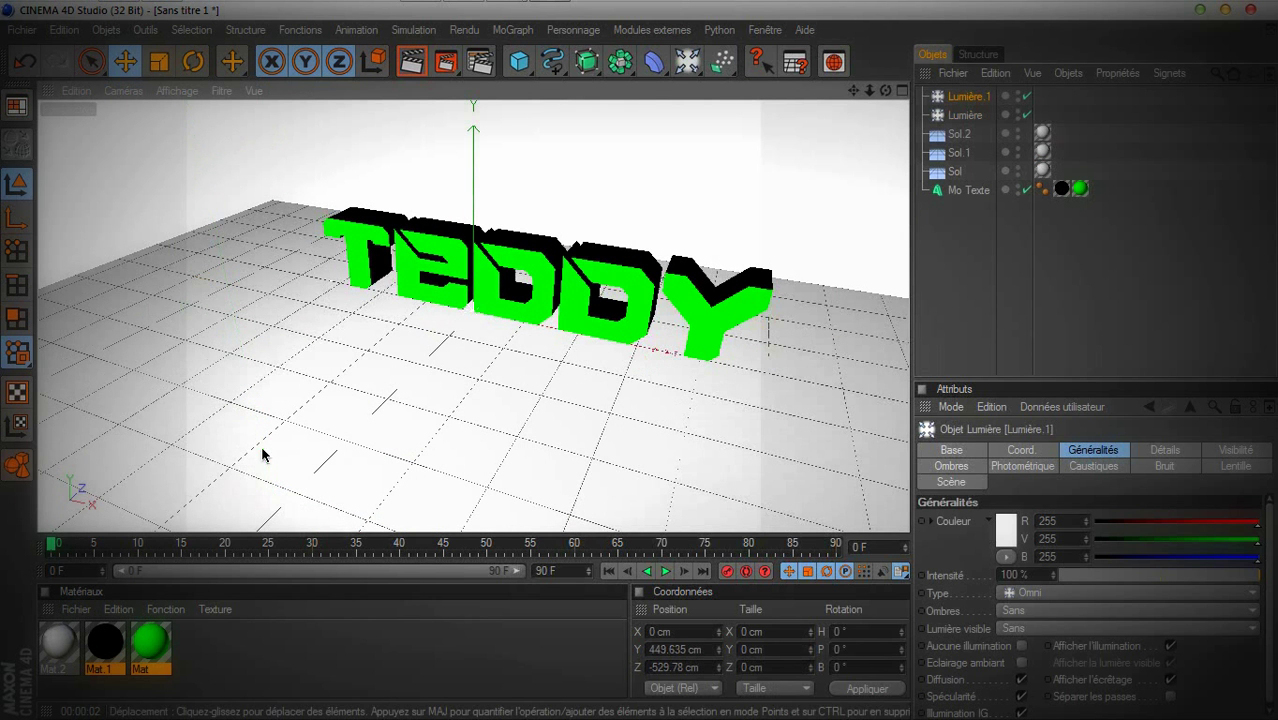
click(411, 63)
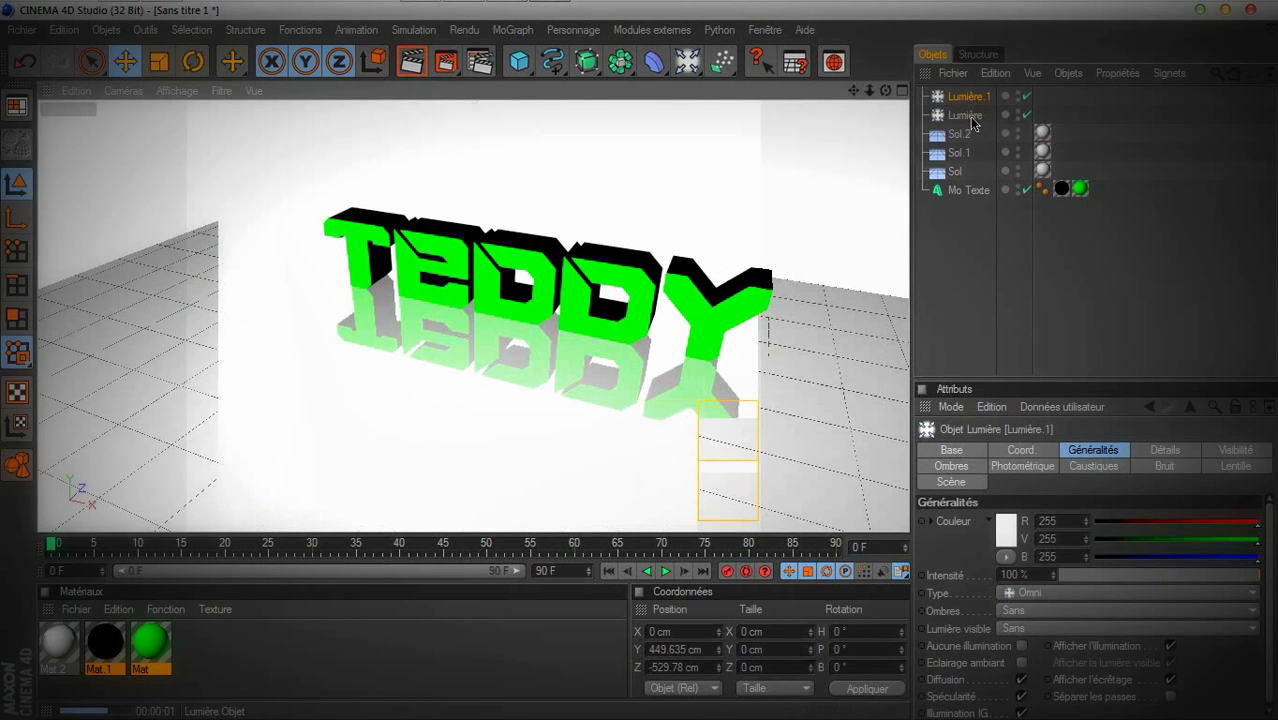
Move the first light beside the upper front of the letter T, at about X -306, Y 123 and Z -28 cm
click(966, 116)
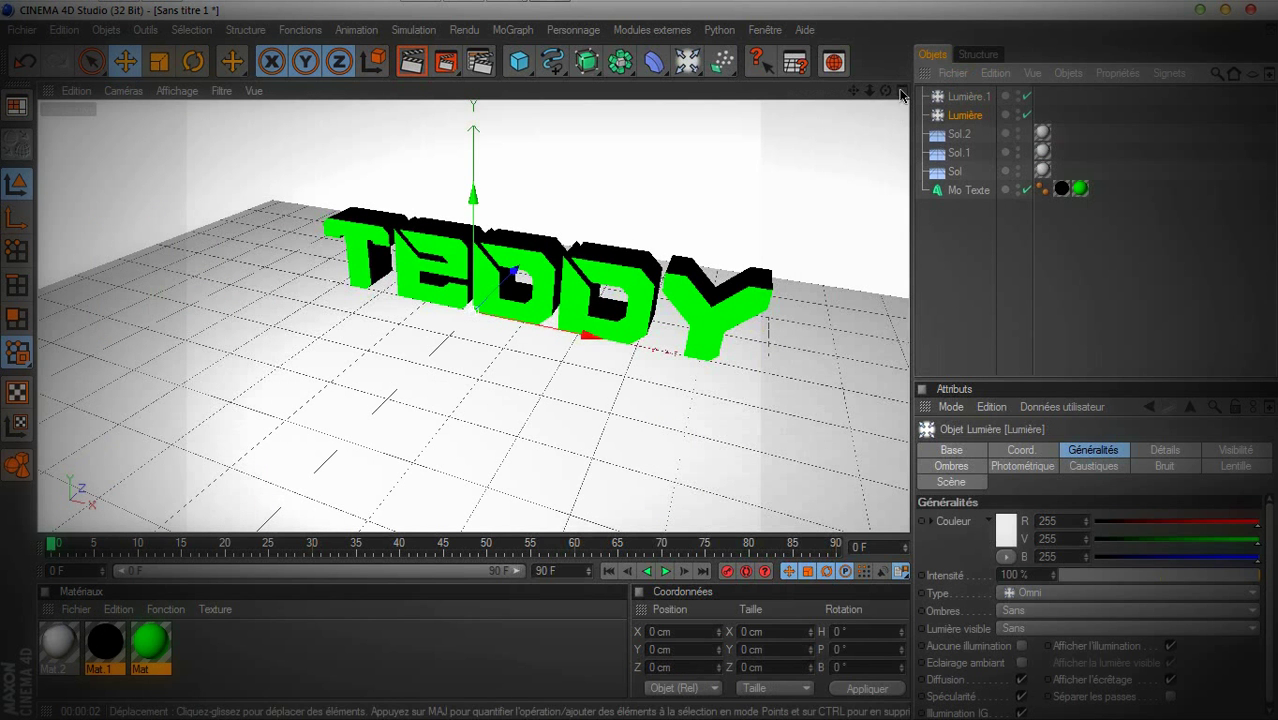
middle_click(813, 205)
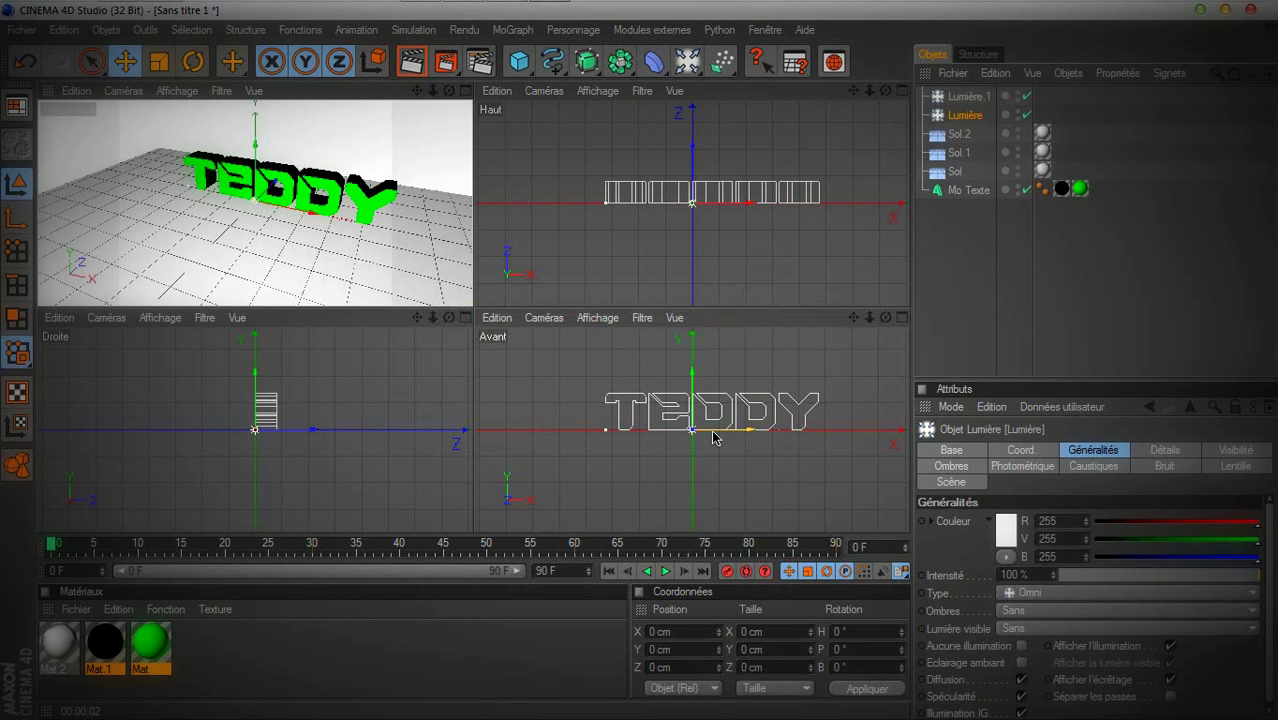
drag(716, 431, 607, 430)
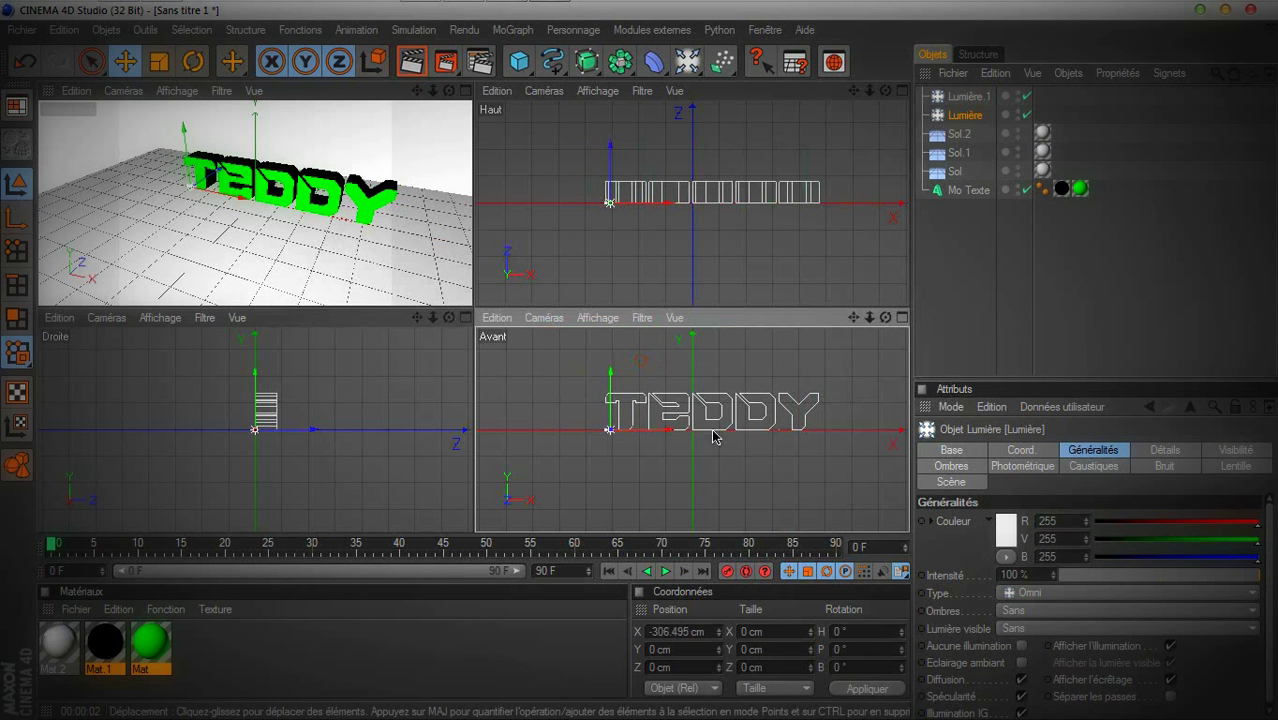
drag(608, 385, 638, 350)
drag(612, 157, 613, 165)
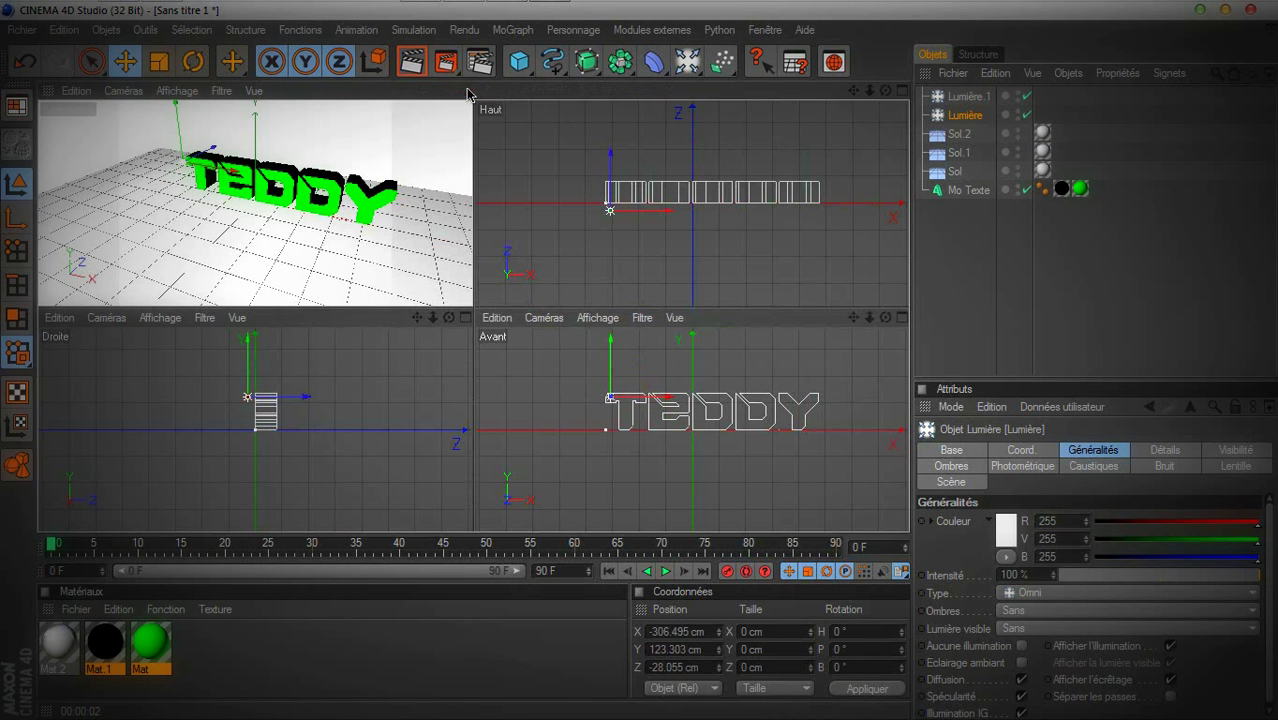
click(465, 91)
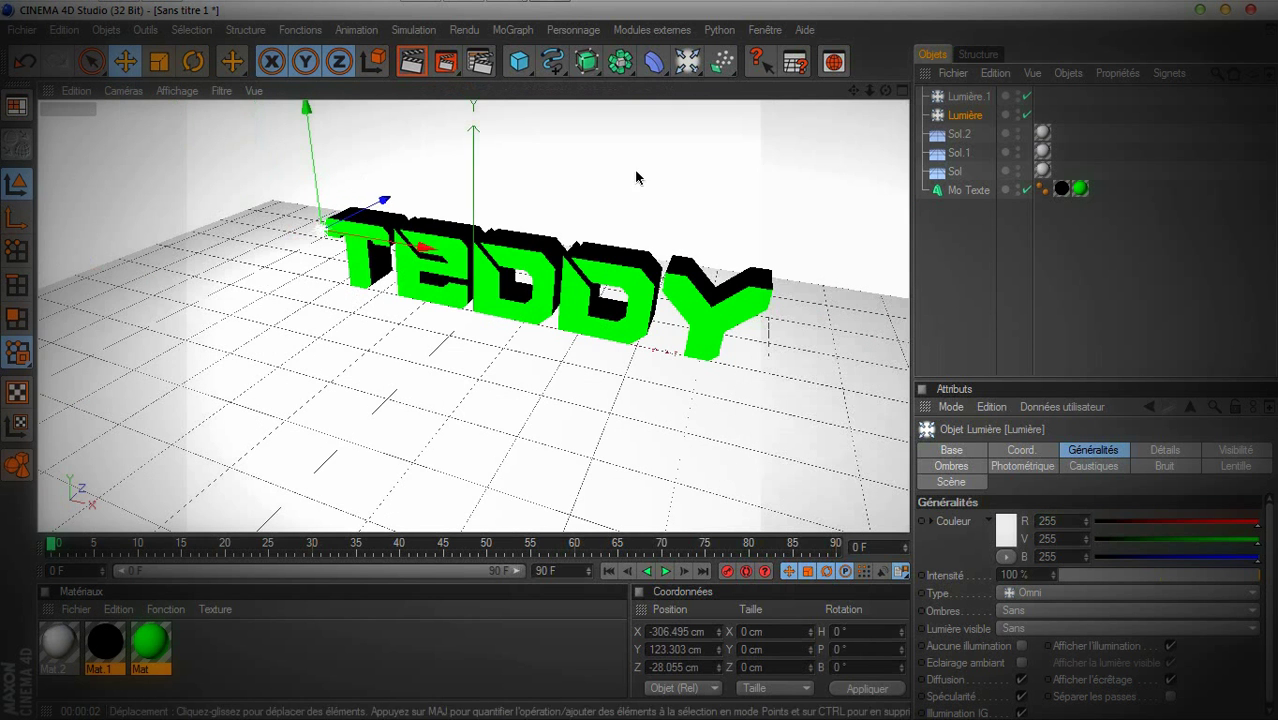
Set the first light's lens glow to Pourpre and render the view to check the effect
click(1230, 467)
click(1045, 614)
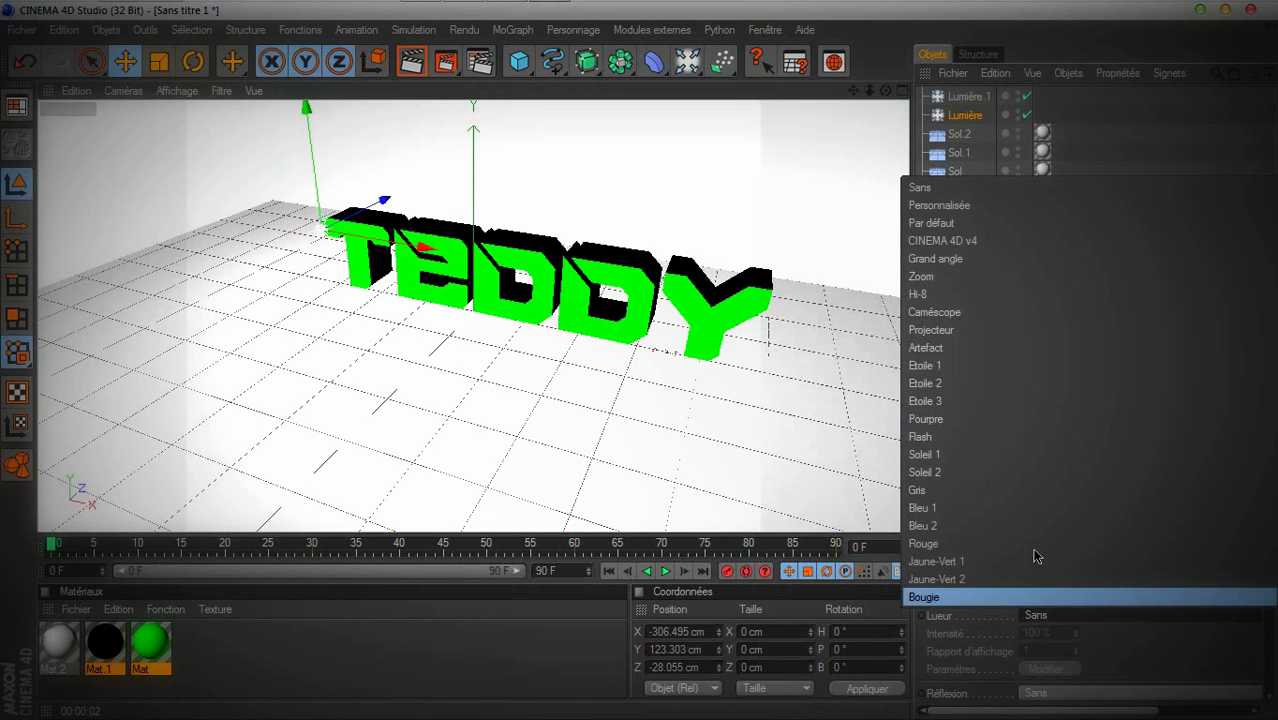
click(968, 418)
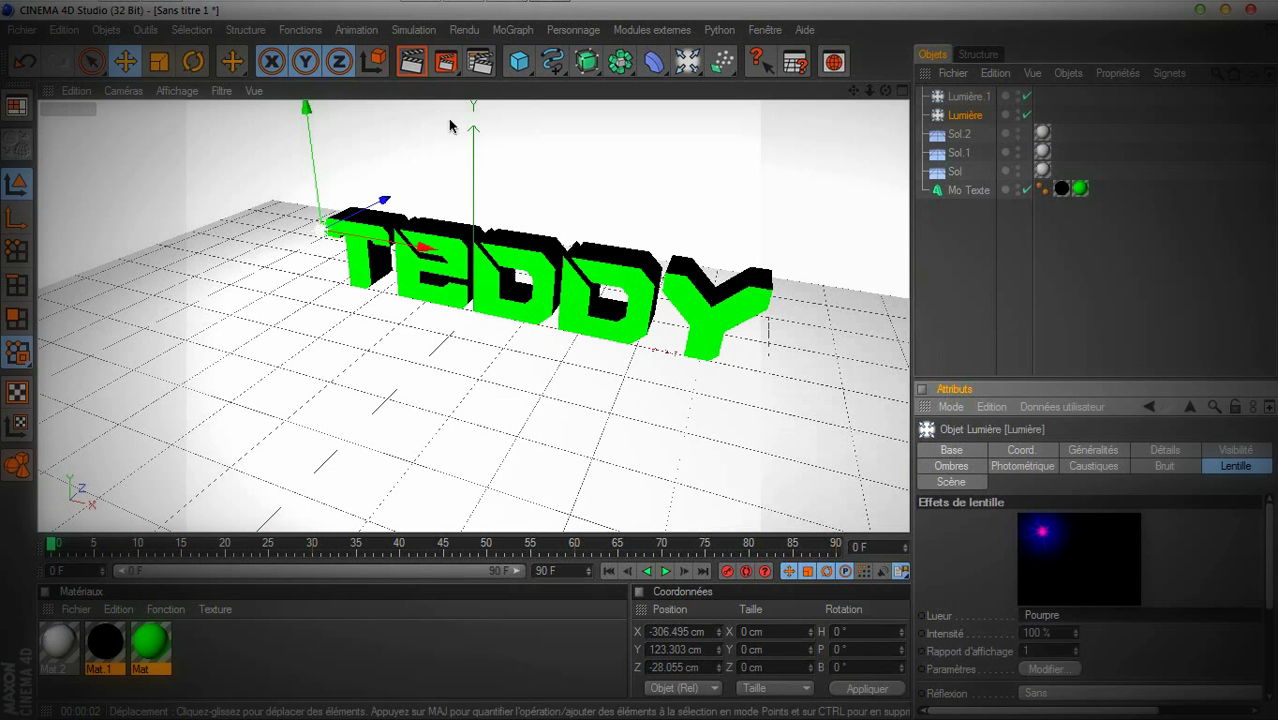
click(403, 60)
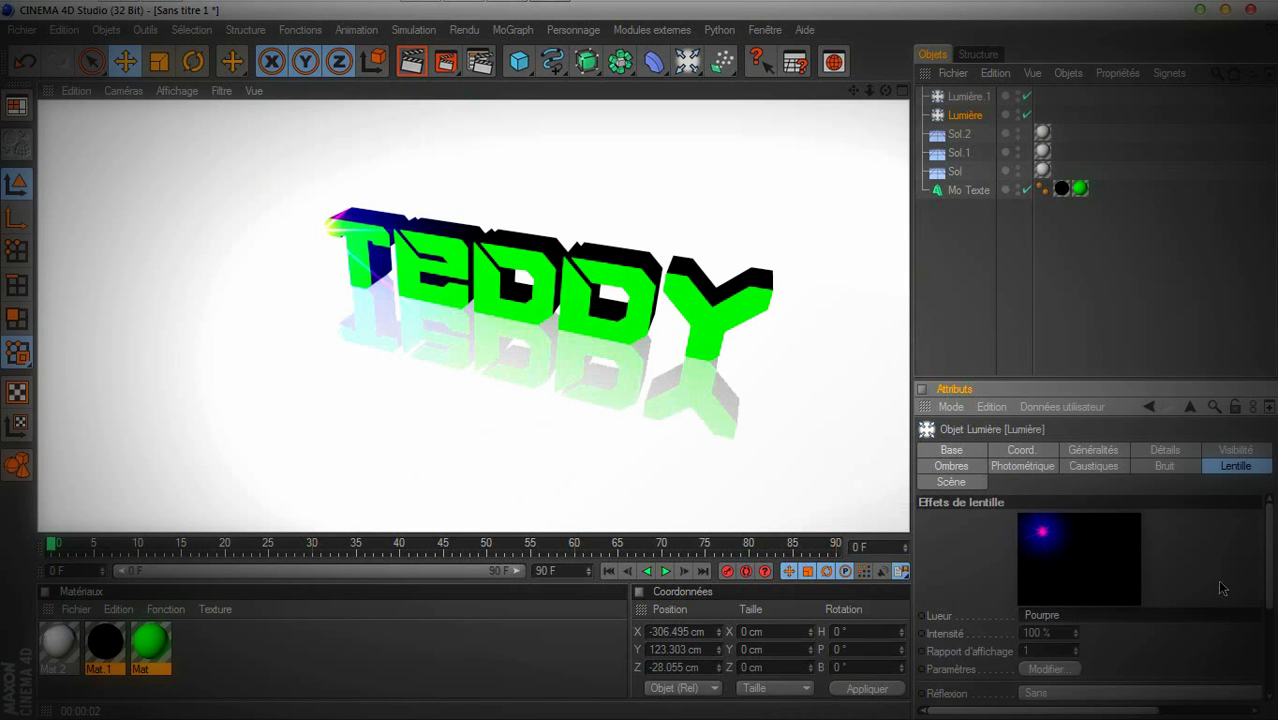
Open the first light's glow settings and change the Elément 1 glow colour to green, with R 0 and V 255
click(220, 683)
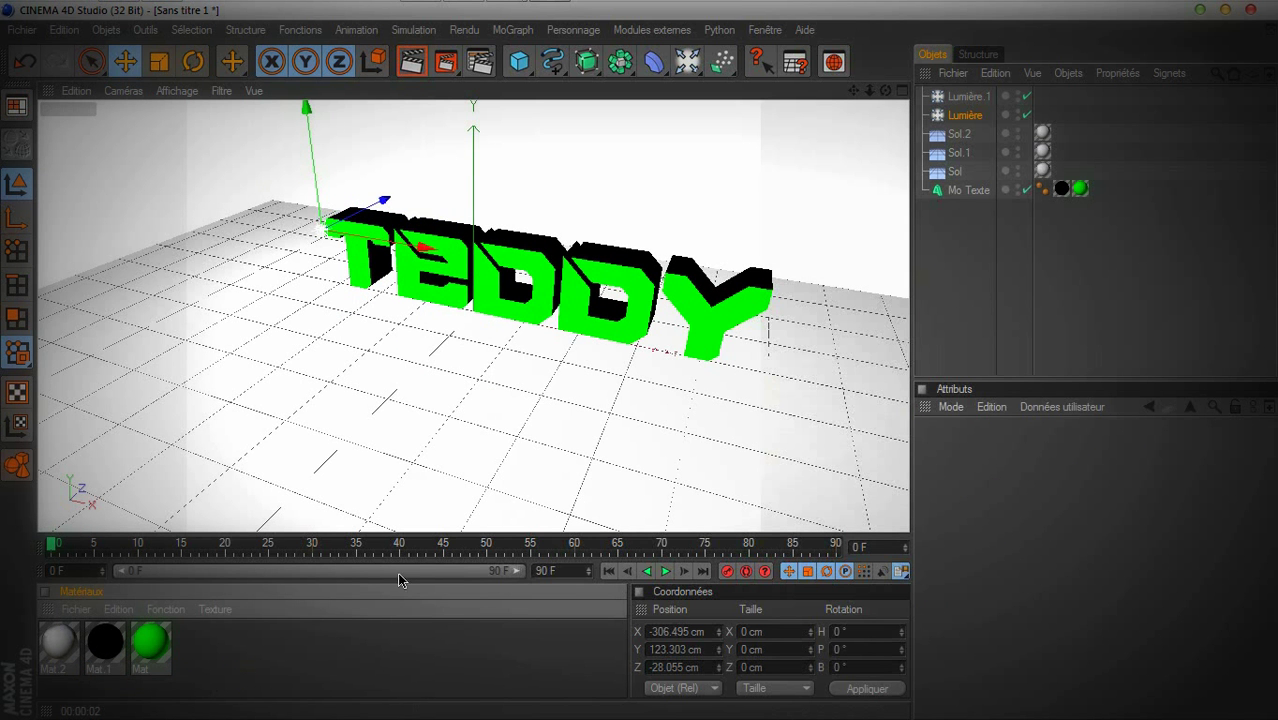
click(993, 192)
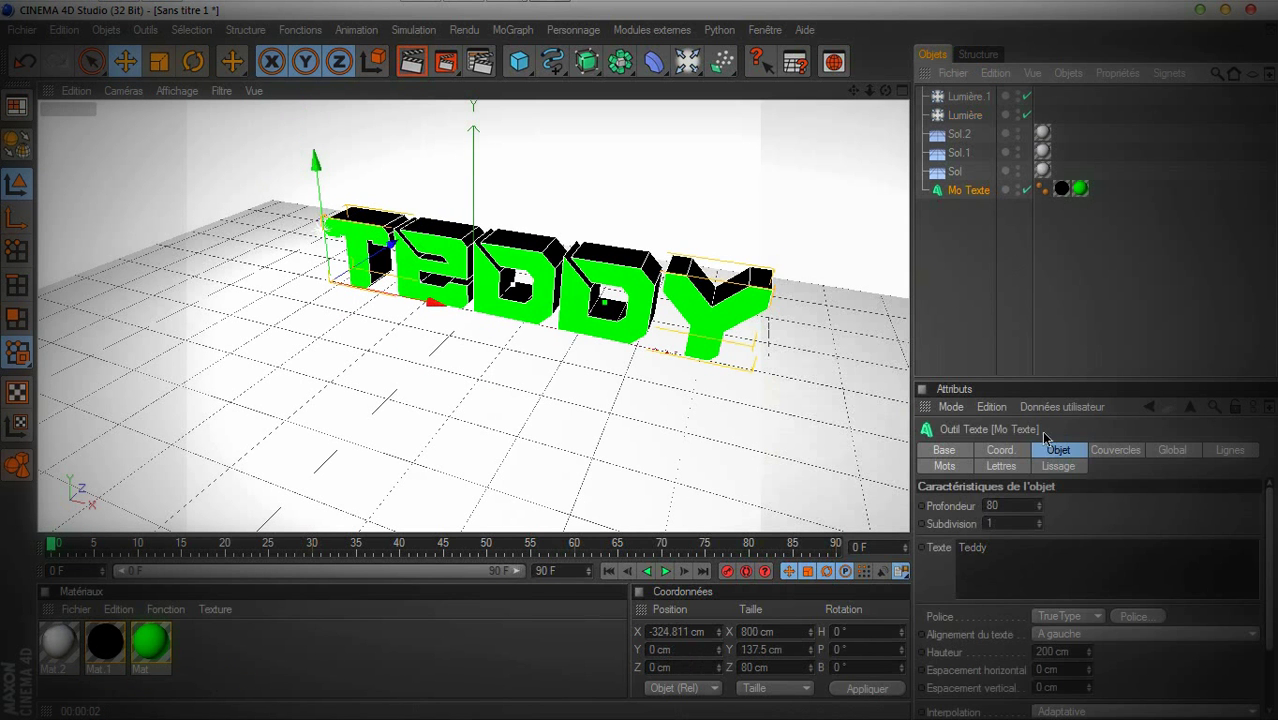
click(970, 121)
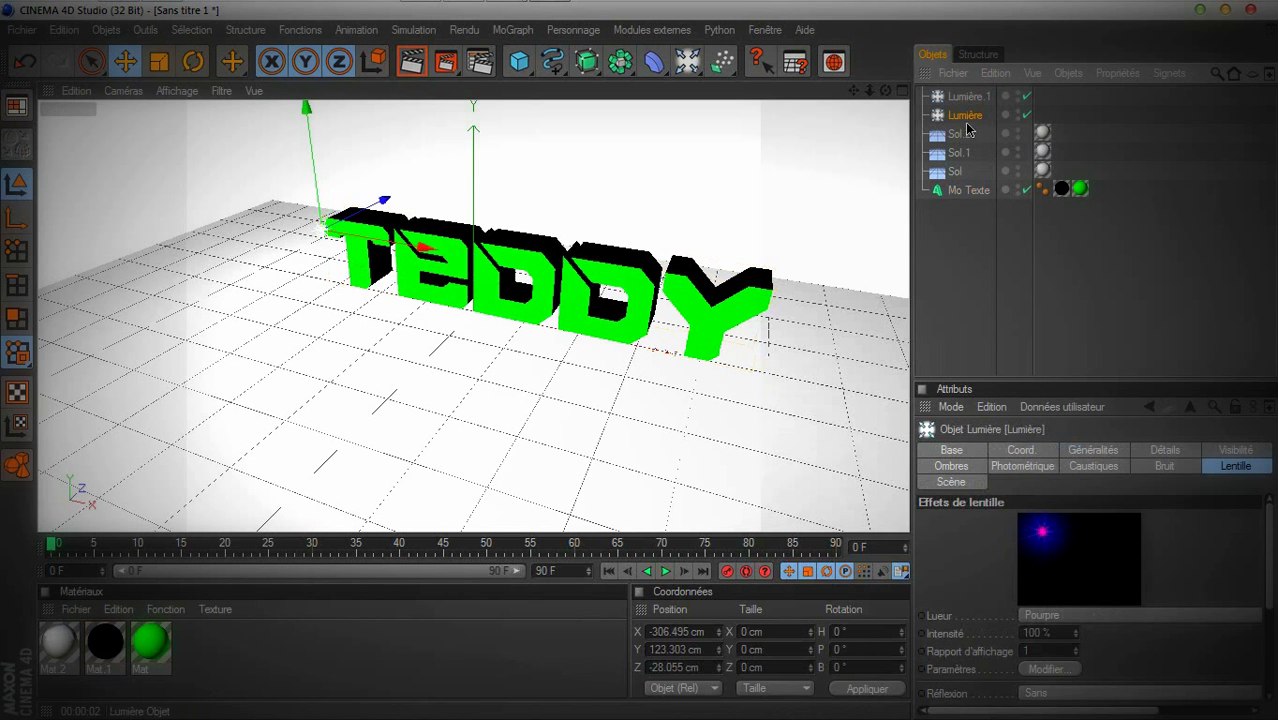
click(1043, 670)
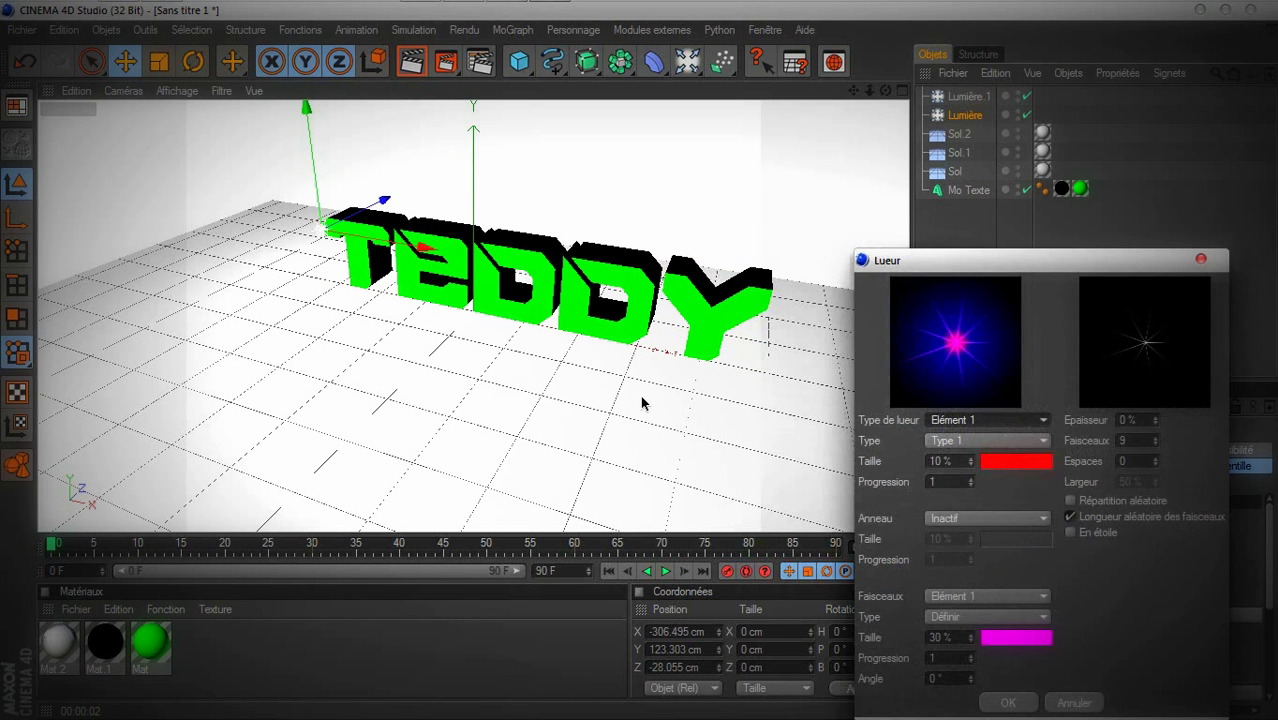
click(1005, 476)
drag(1089, 468, 1060, 478)
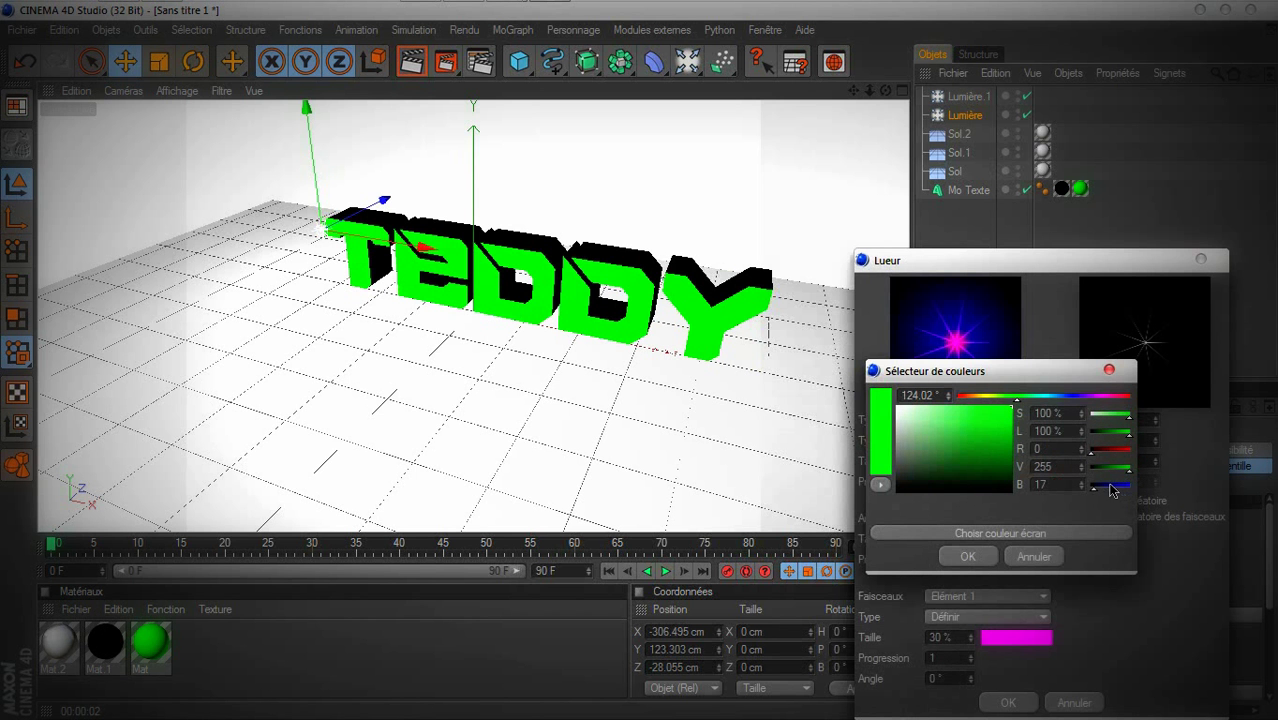
click(967, 556)
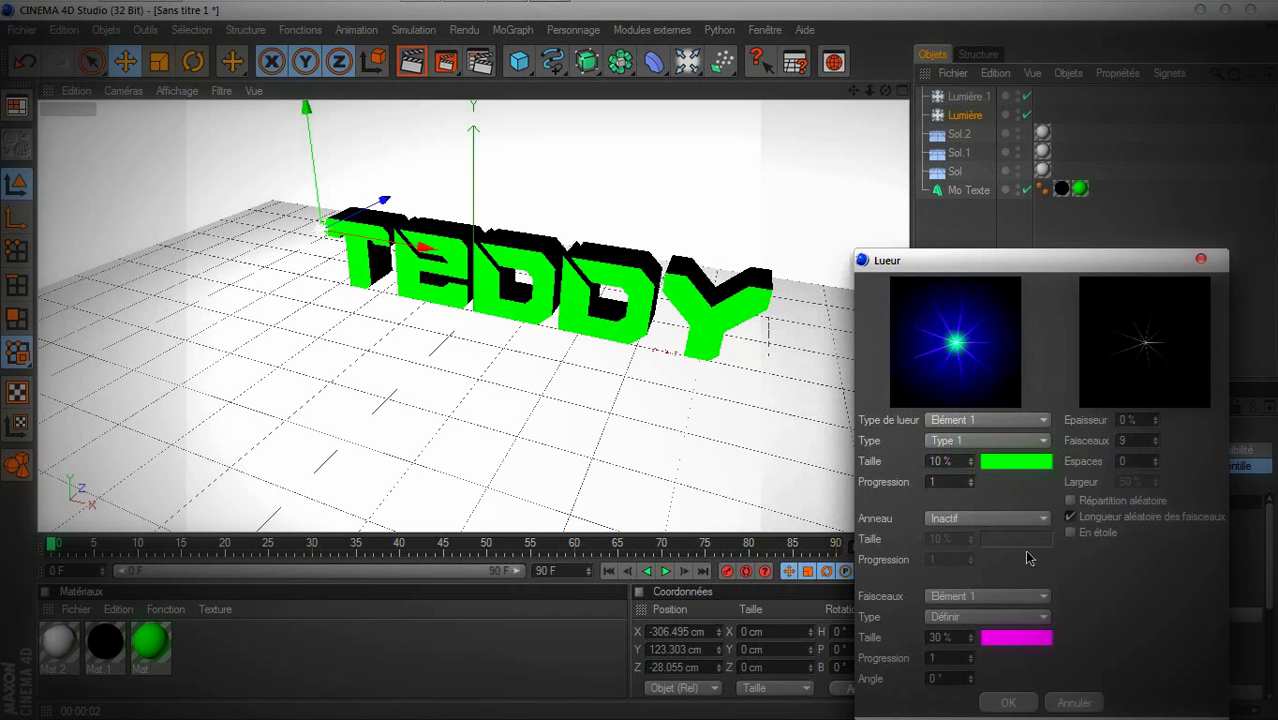
Change the glow's beam (Faisceaux) colour to green with R 0, V 250 and B 4
click(1013, 641)
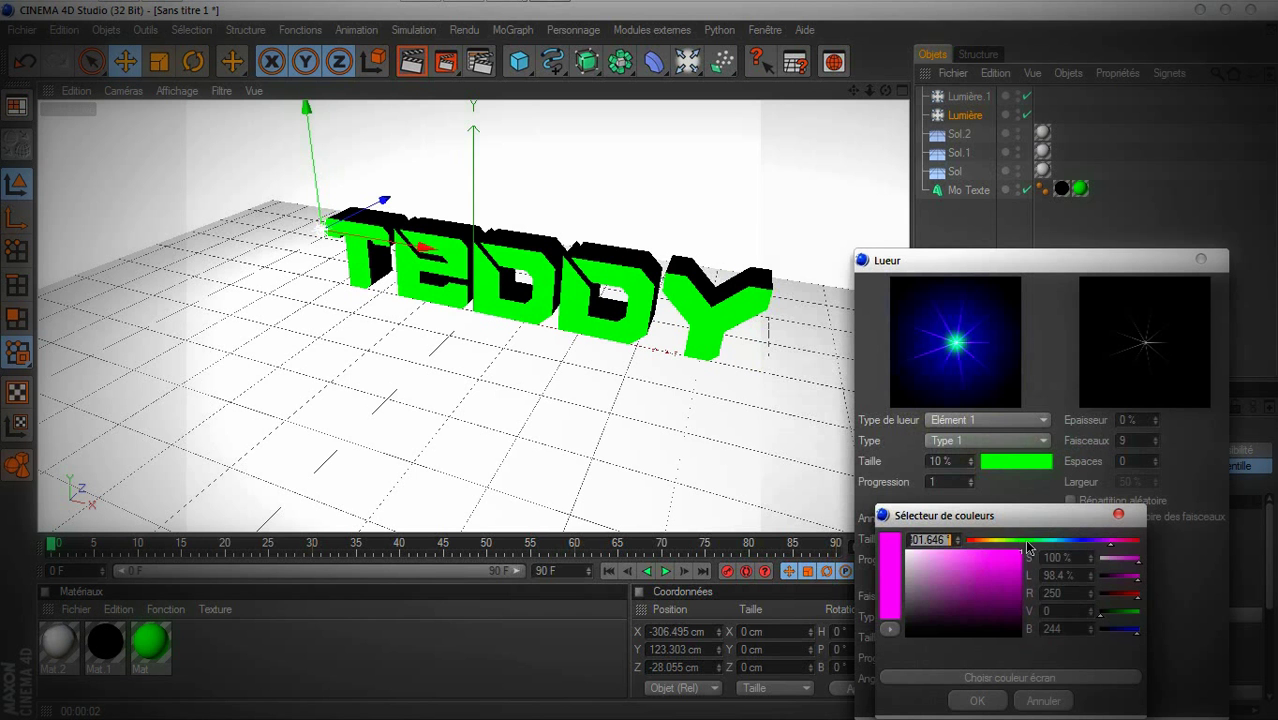
drag(1028, 547, 1026, 553)
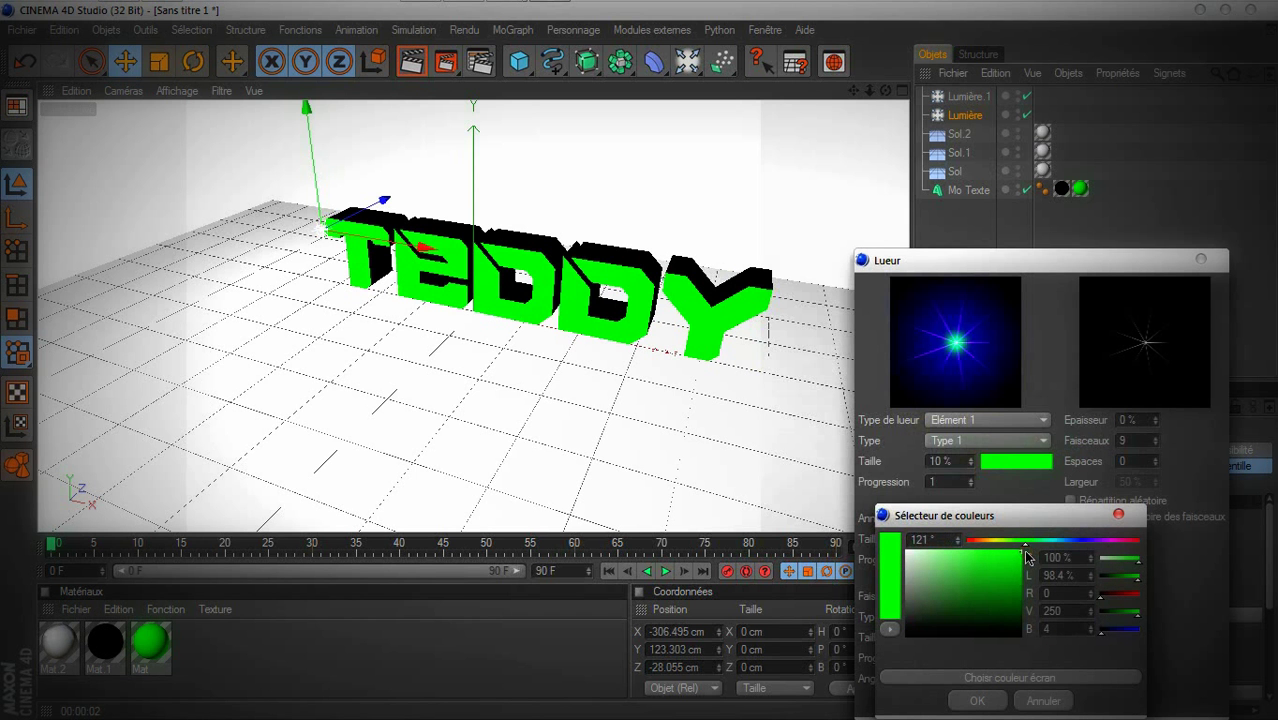
mouse_move(1167, 8)
click(984, 705)
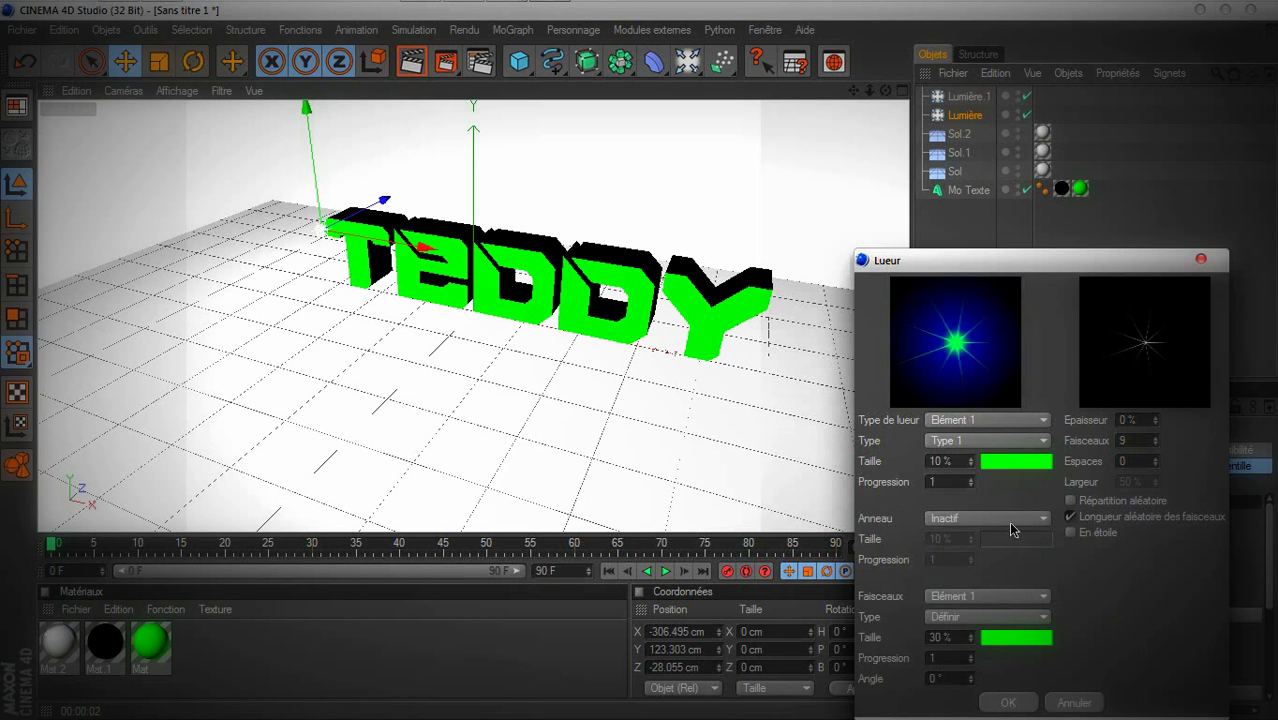
Set the glow's ring to Anneau en arc en ciel with a pure green colour (R 0, V 255, B 0) and apply the glow settings
drag(1123, 262, 1143, 185)
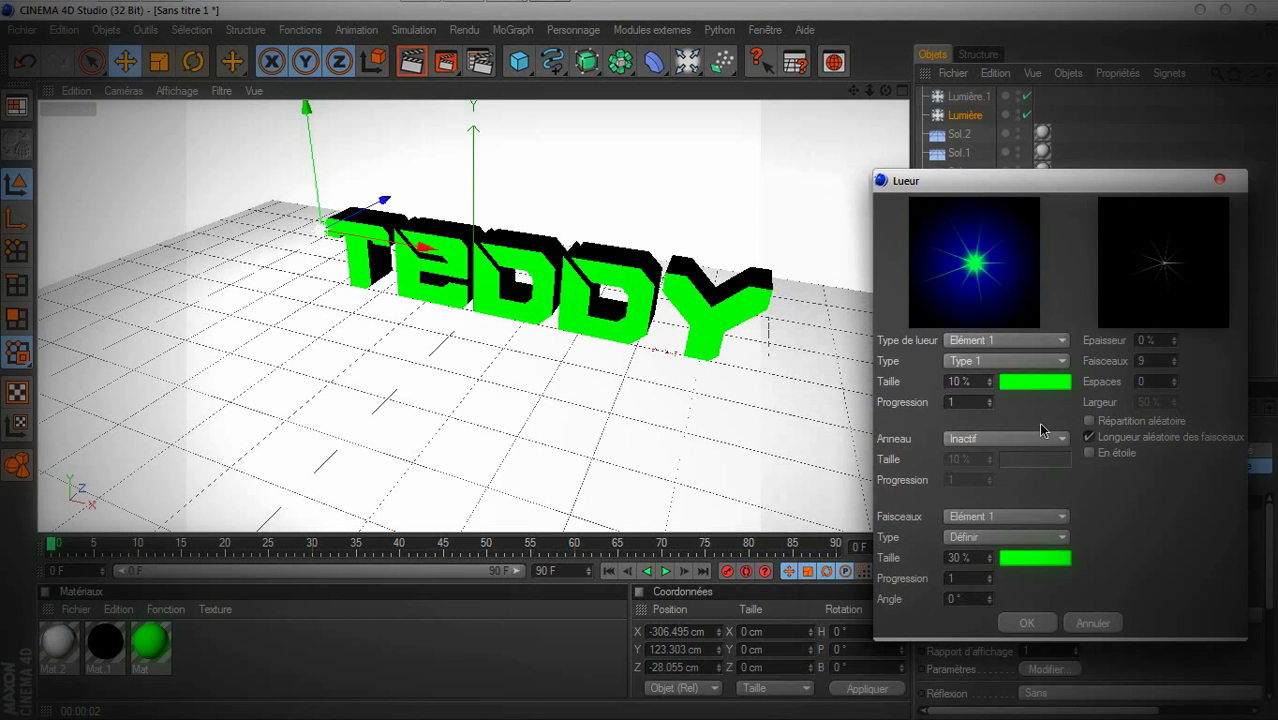
click(1055, 442)
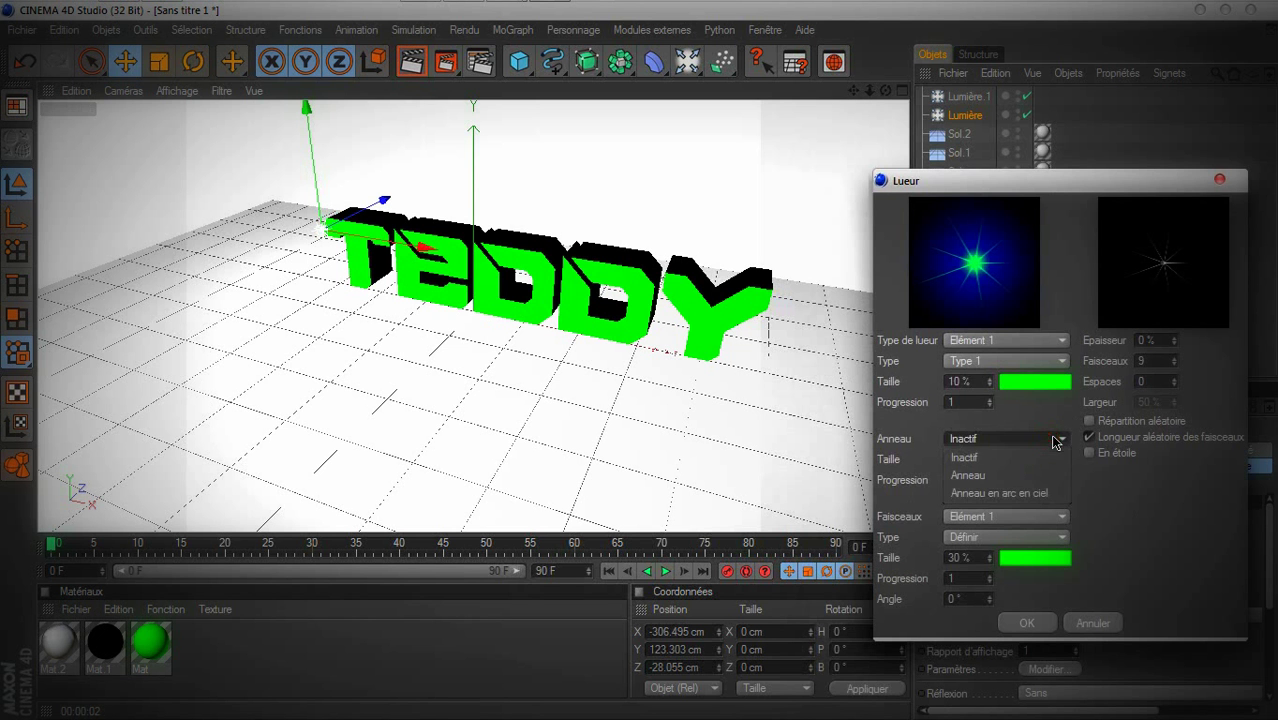
click(1028, 480)
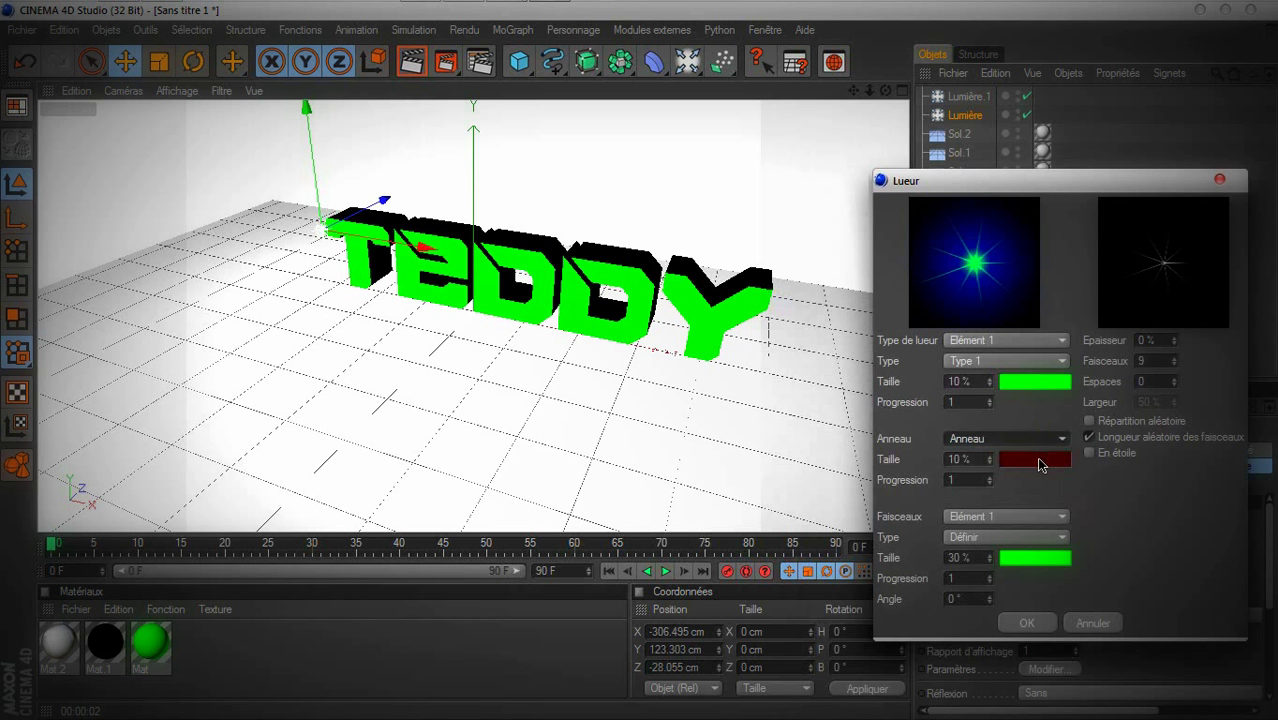
click(1007, 438)
click(1020, 492)
click(1033, 459)
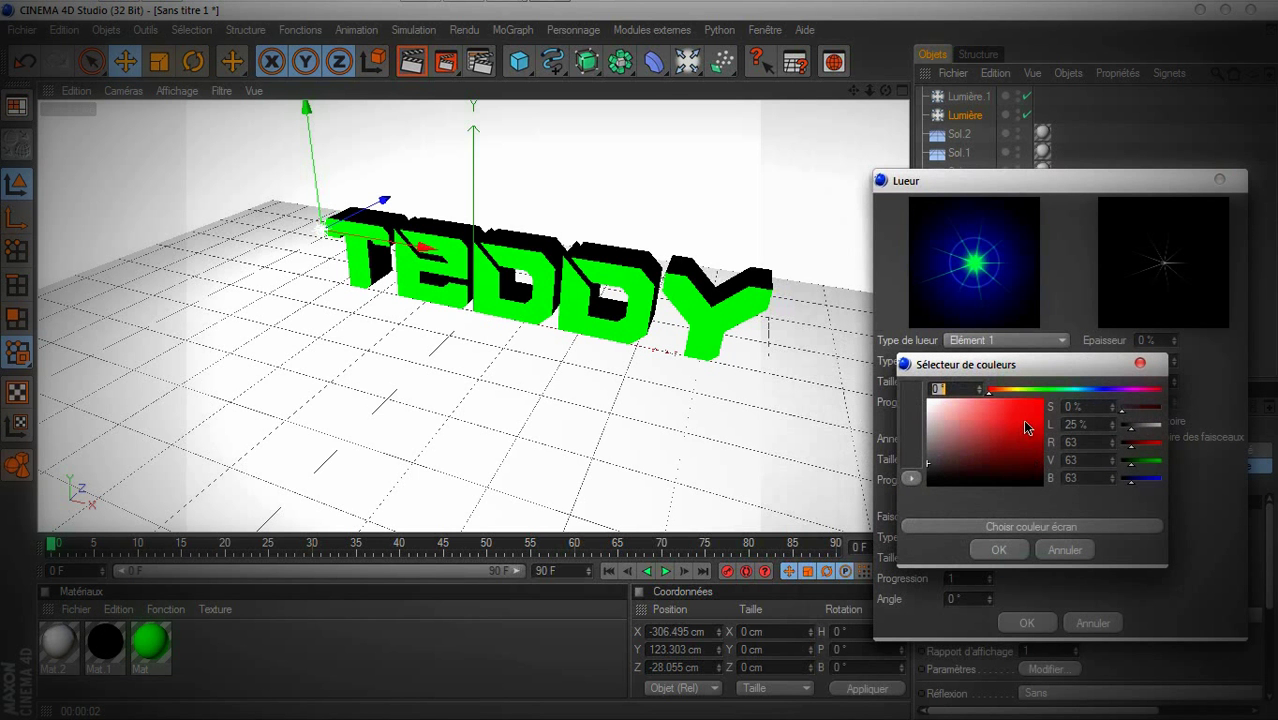
drag(1141, 450, 1205, 466)
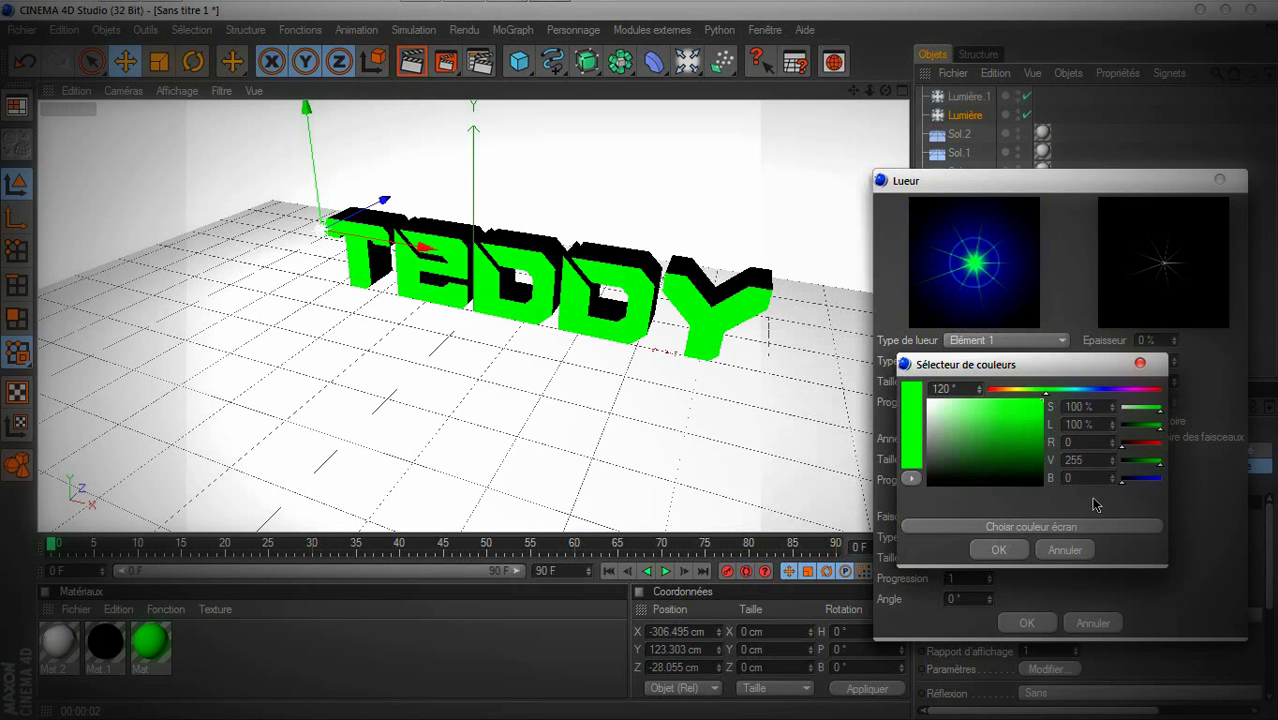
click(996, 550)
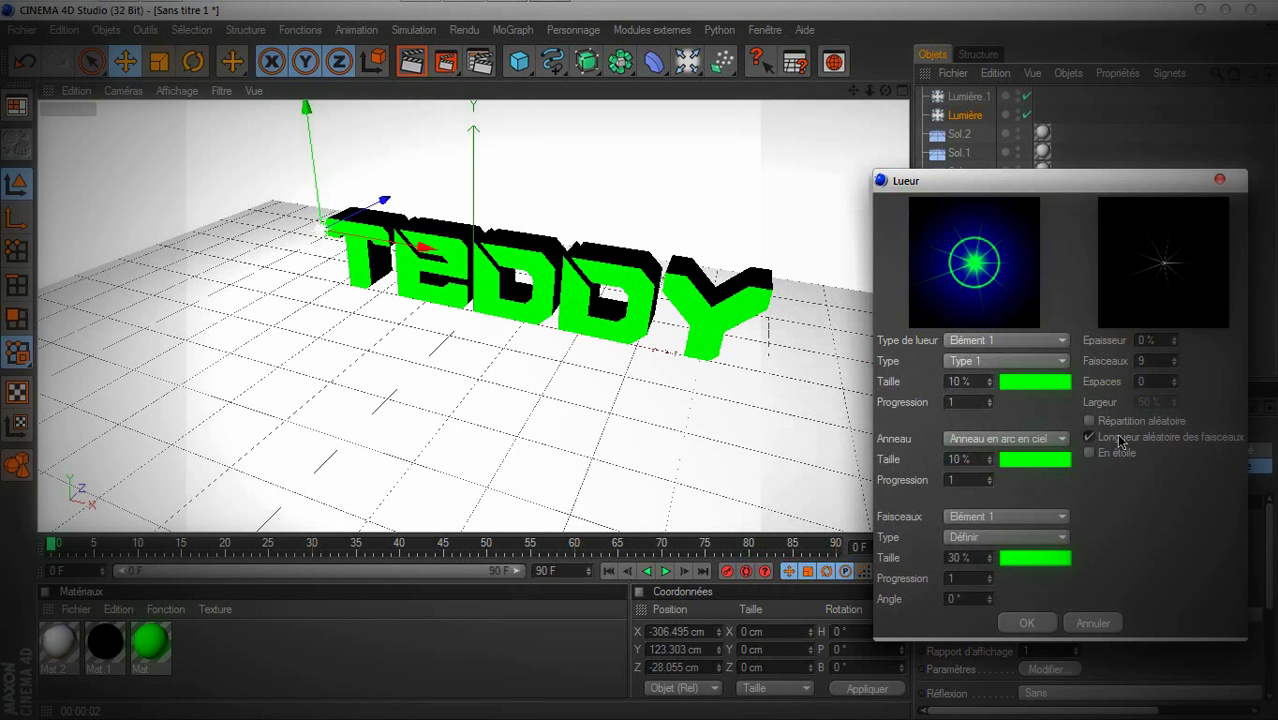
click(1040, 622)
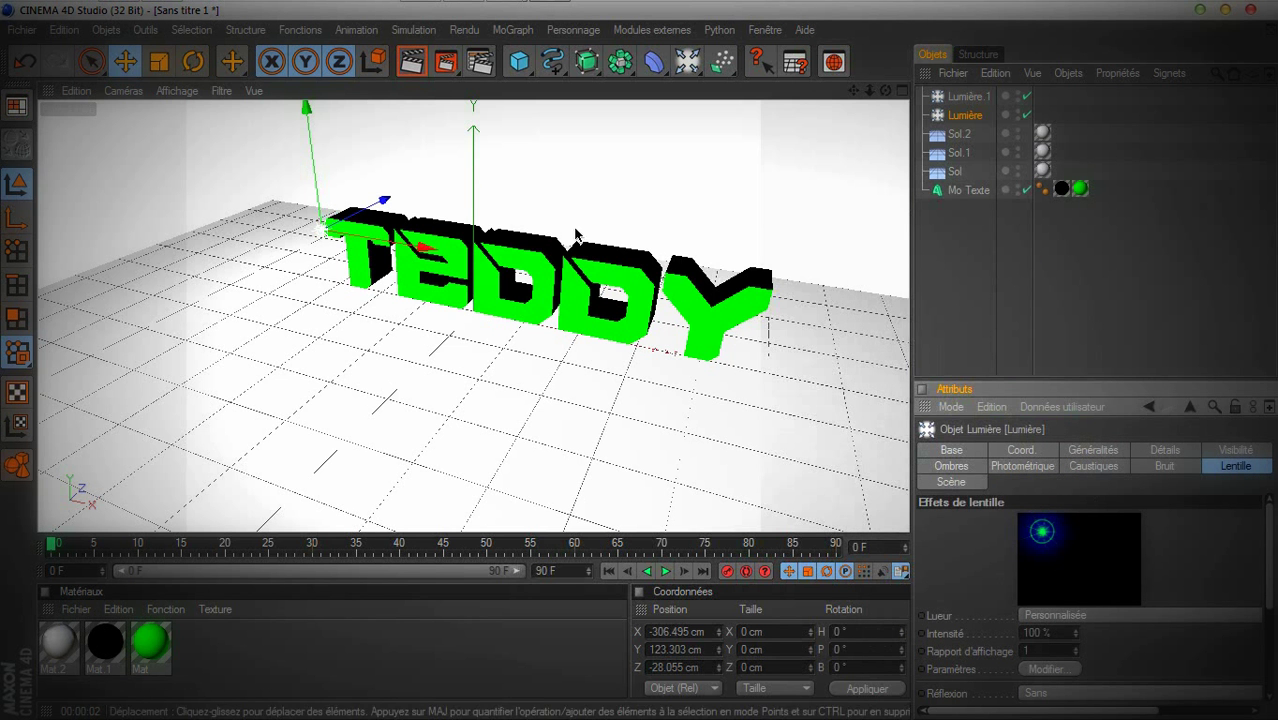
Orbit the perspective view to a lower angle facing the text from the T side and render the view
mouse_move(870, 91)
mouse_down()
mouse_move(624, 367)
mouse_move(660, 355)
mouse_up()
mouse_move(885, 94)
mouse_down()
mouse_move(639, 360)
mouse_move(885, 94)
mouse_up()
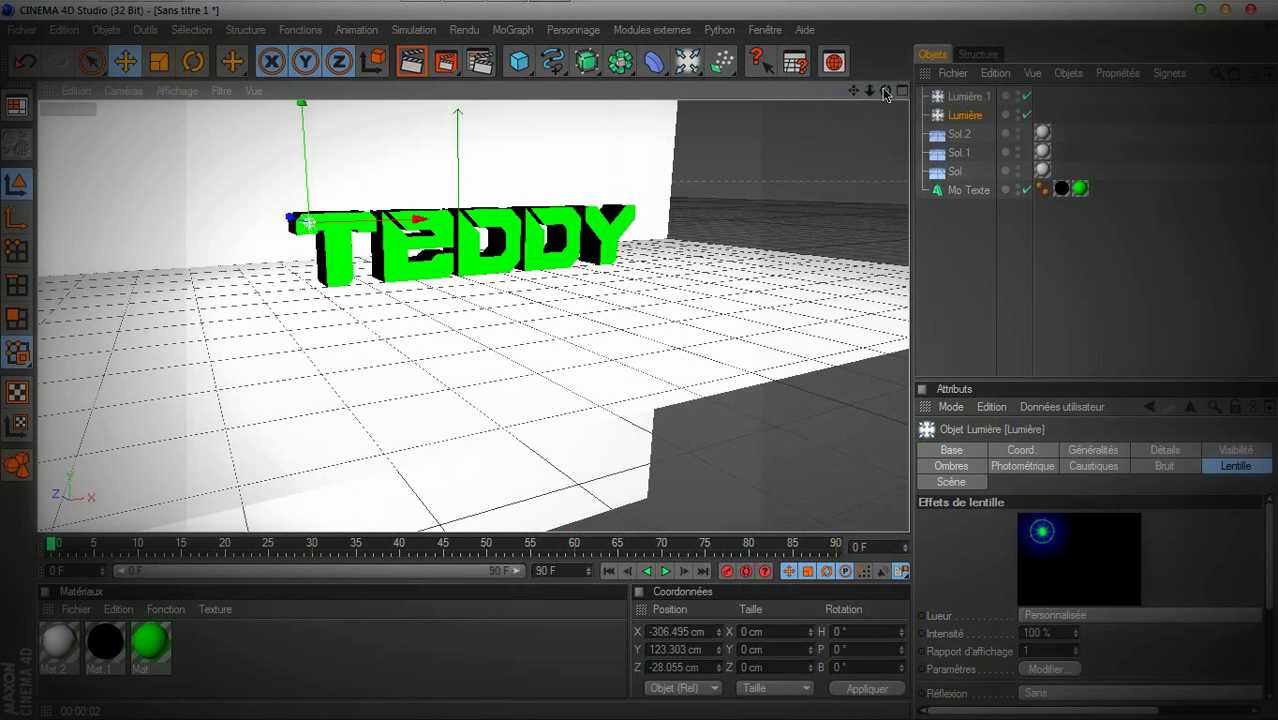
click(418, 63)
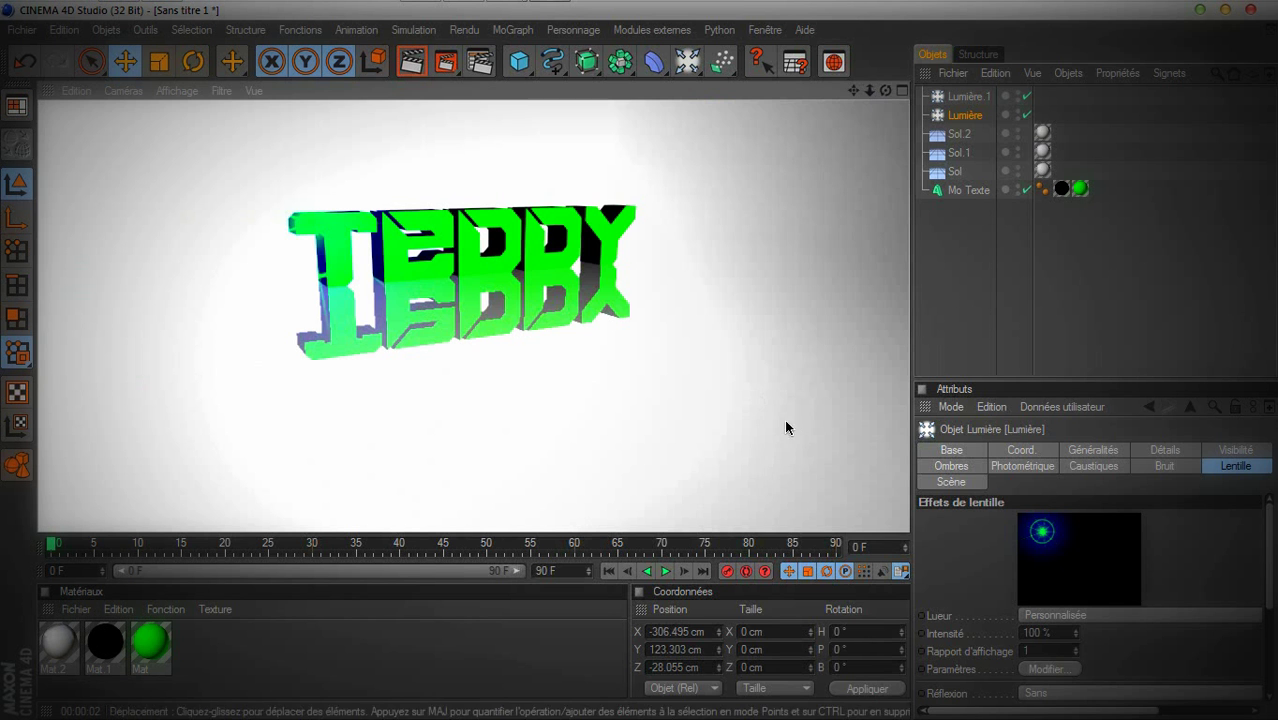
Add a new default material and darken the floor and wall material Mat.2 to grey with R, V and B at 117
click(1015, 359)
click(564, 392)
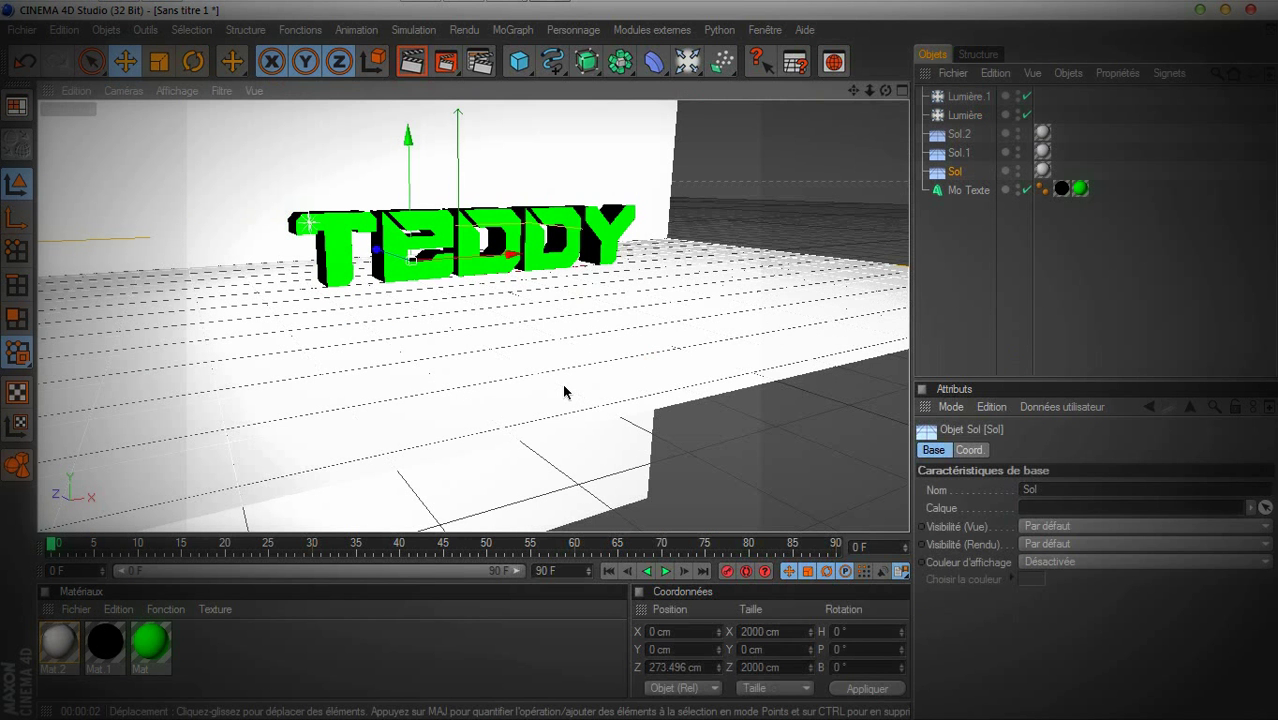
double_click(262, 665)
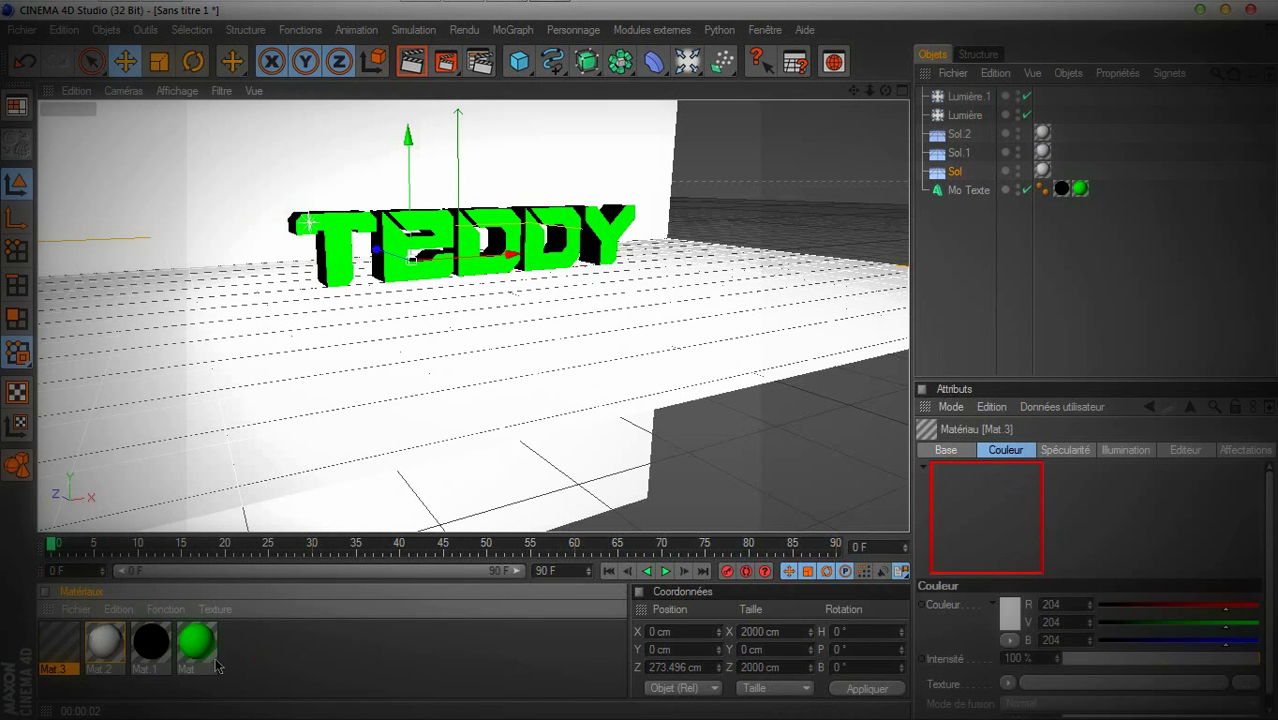
double_click(104, 645)
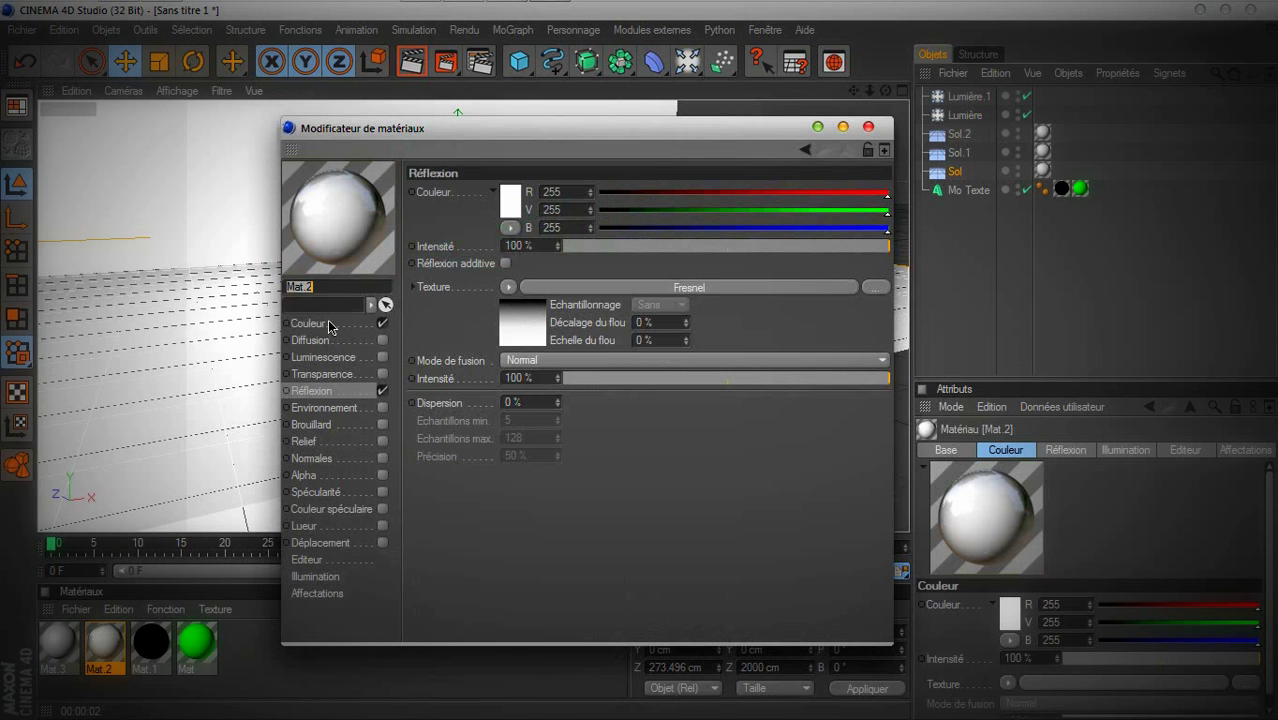
click(502, 200)
drag(415, 194, 361, 183)
click(469, 280)
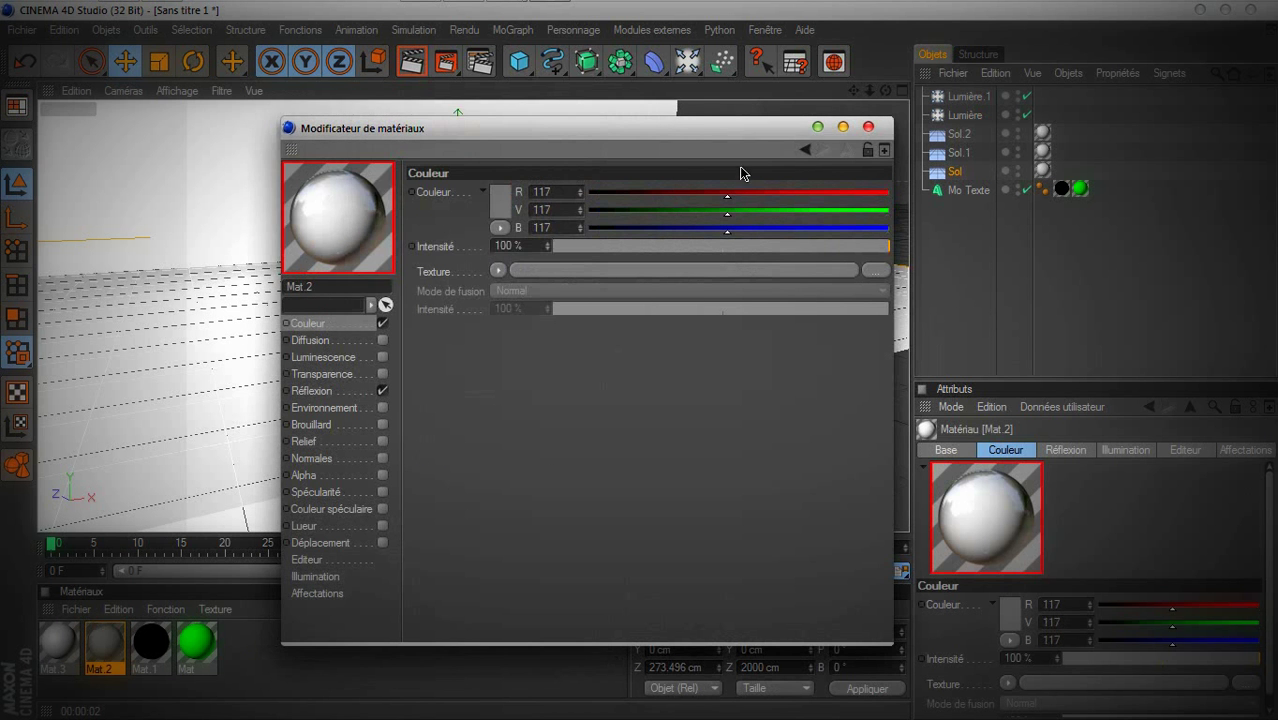
click(868, 131)
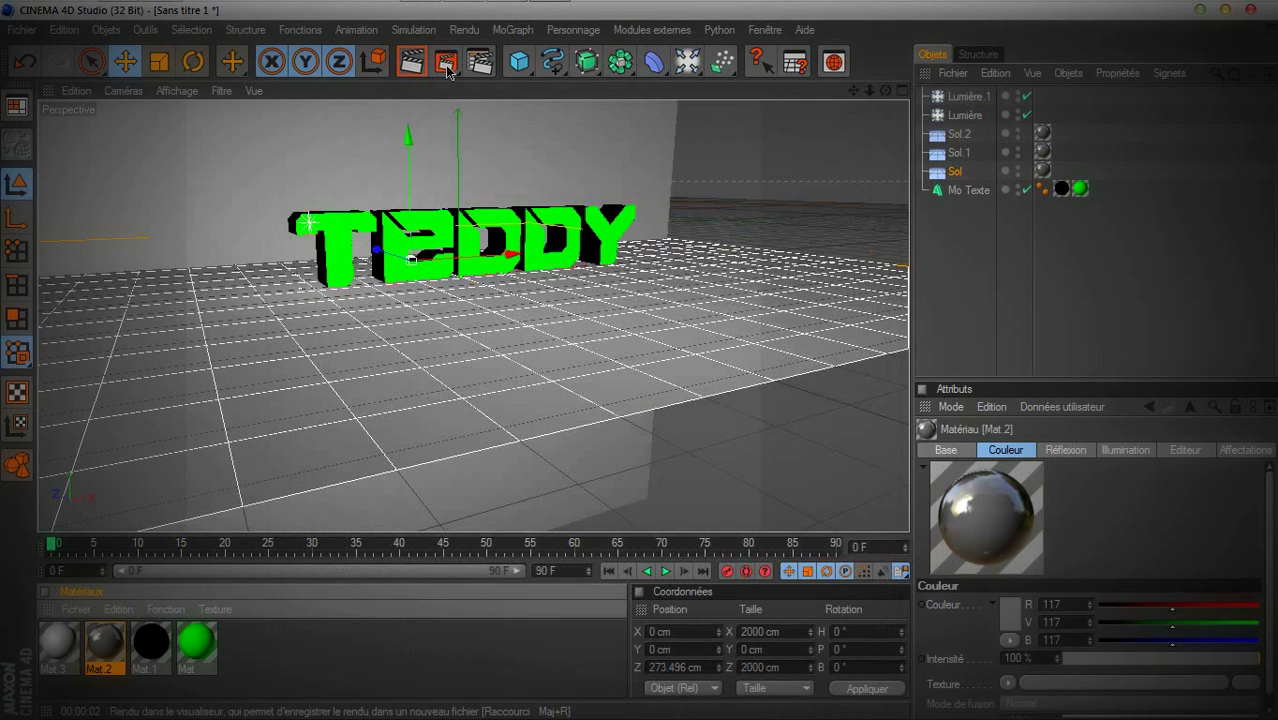
Render the view to check the glow against the grey background, and switch the first light's glow to Rouge
click(401, 58)
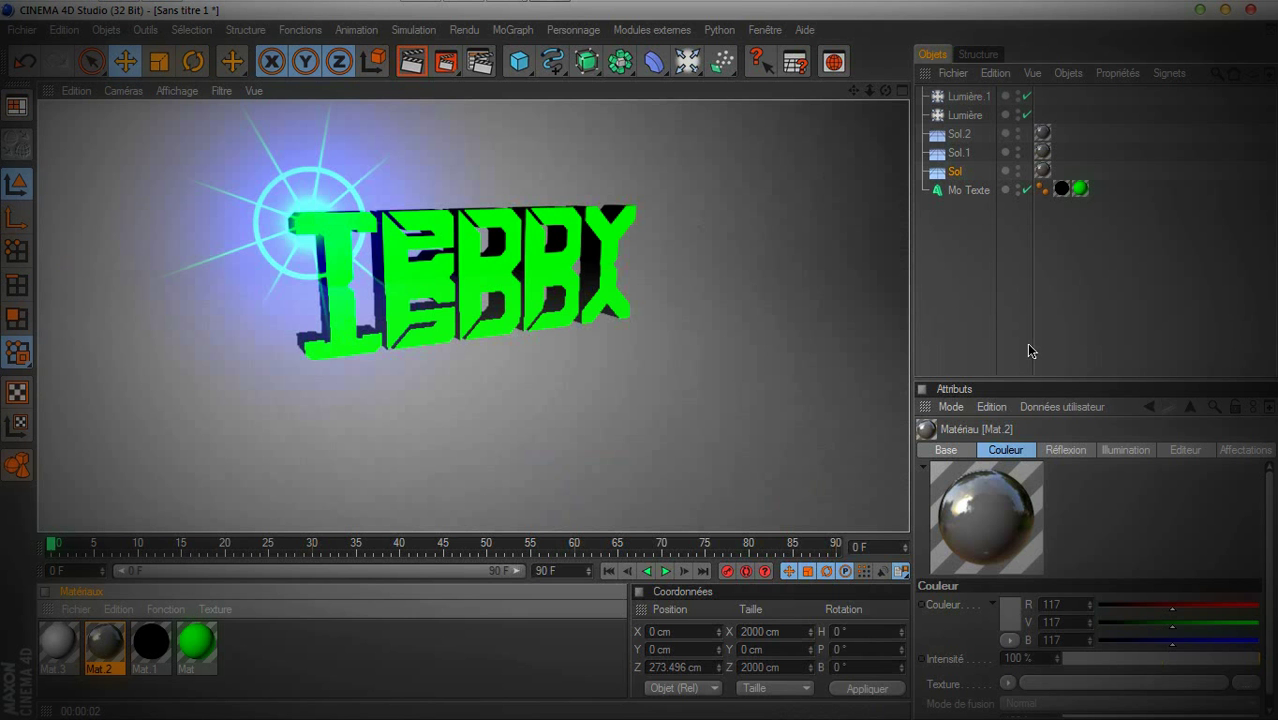
click(995, 240)
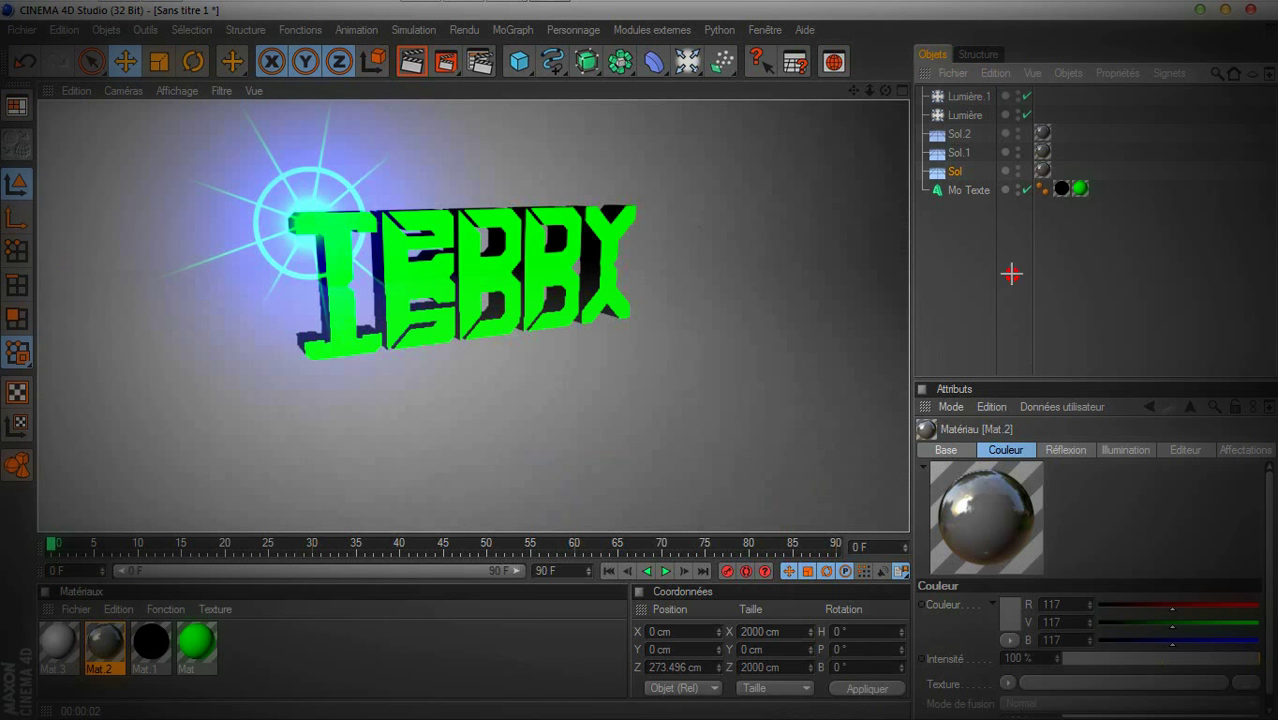
click(963, 97)
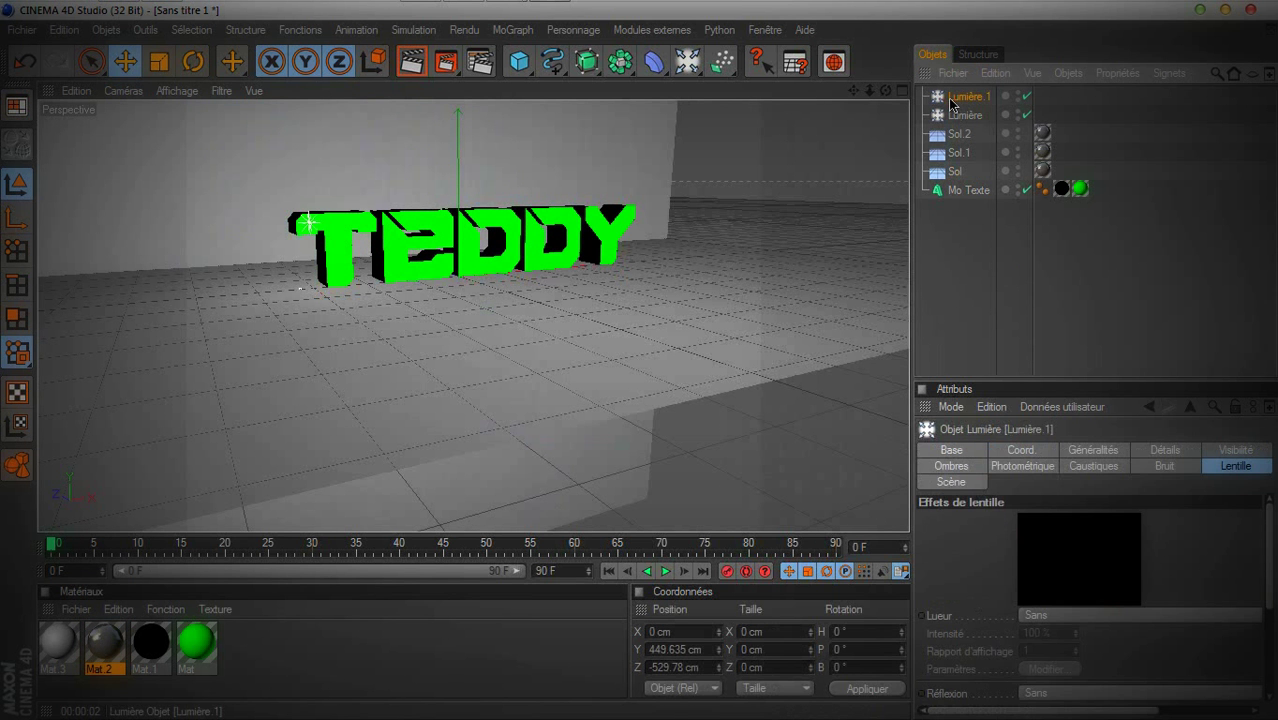
click(964, 115)
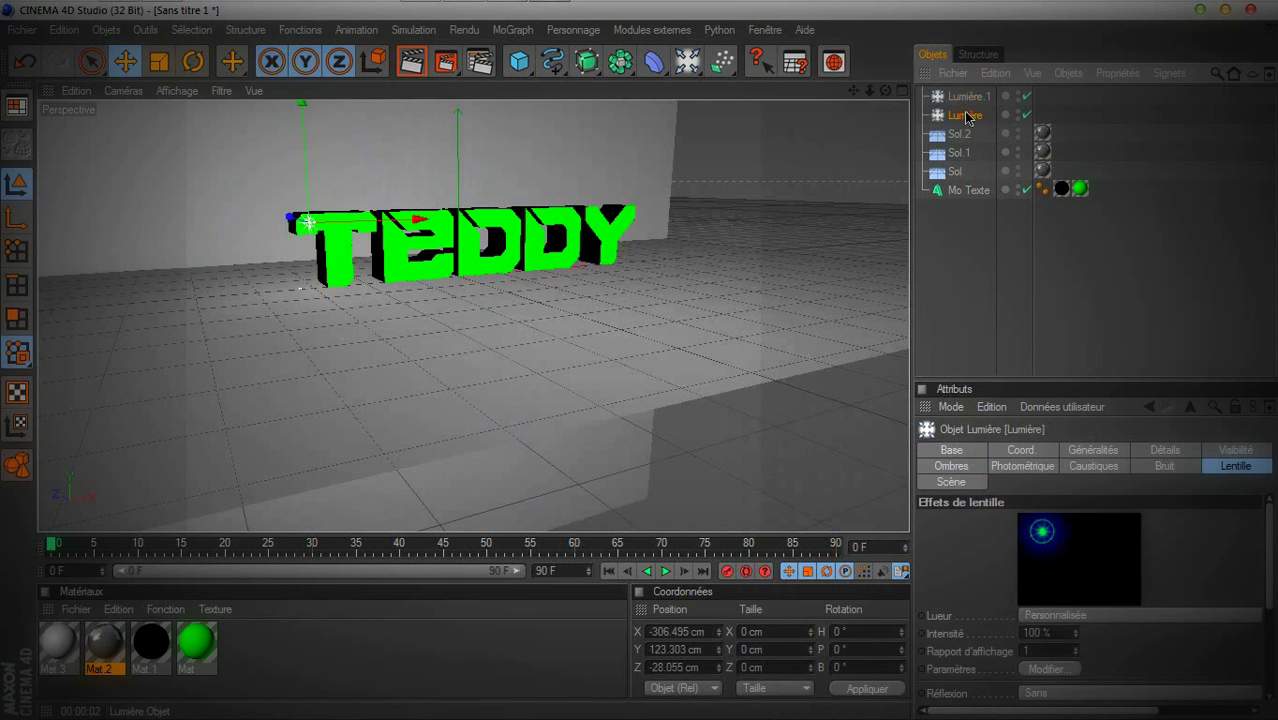
click(1136, 618)
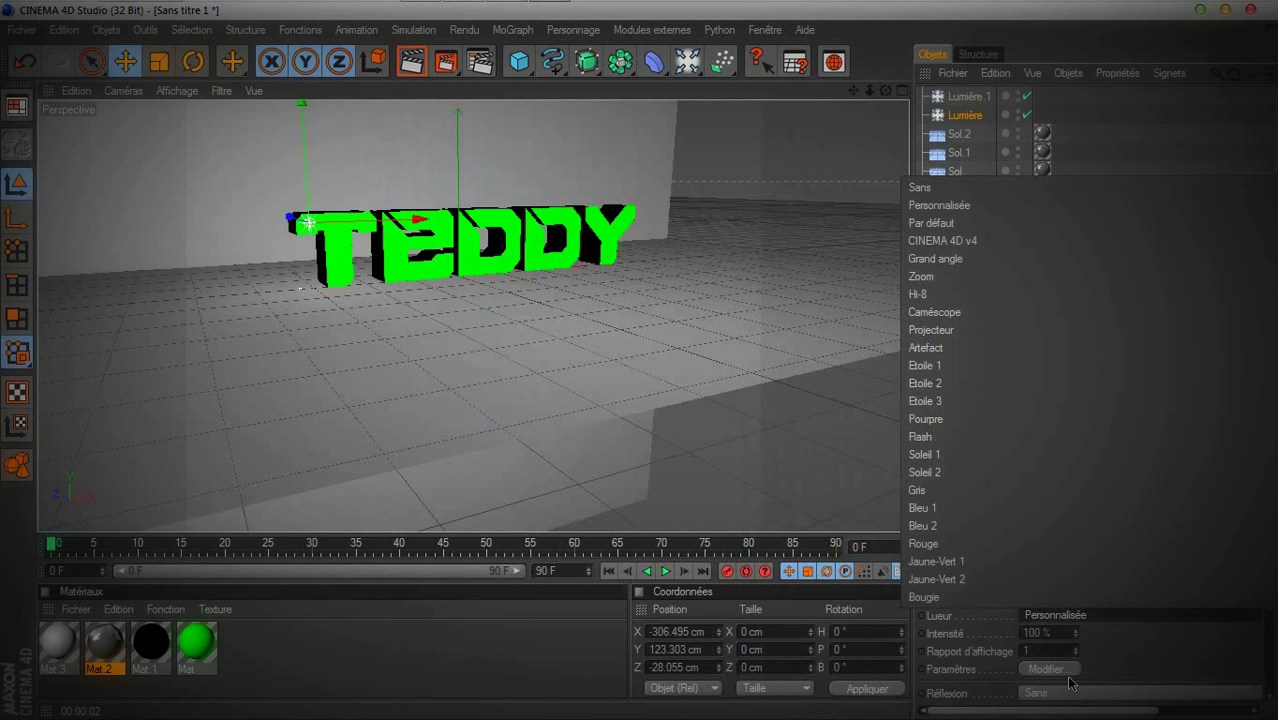
click(1010, 545)
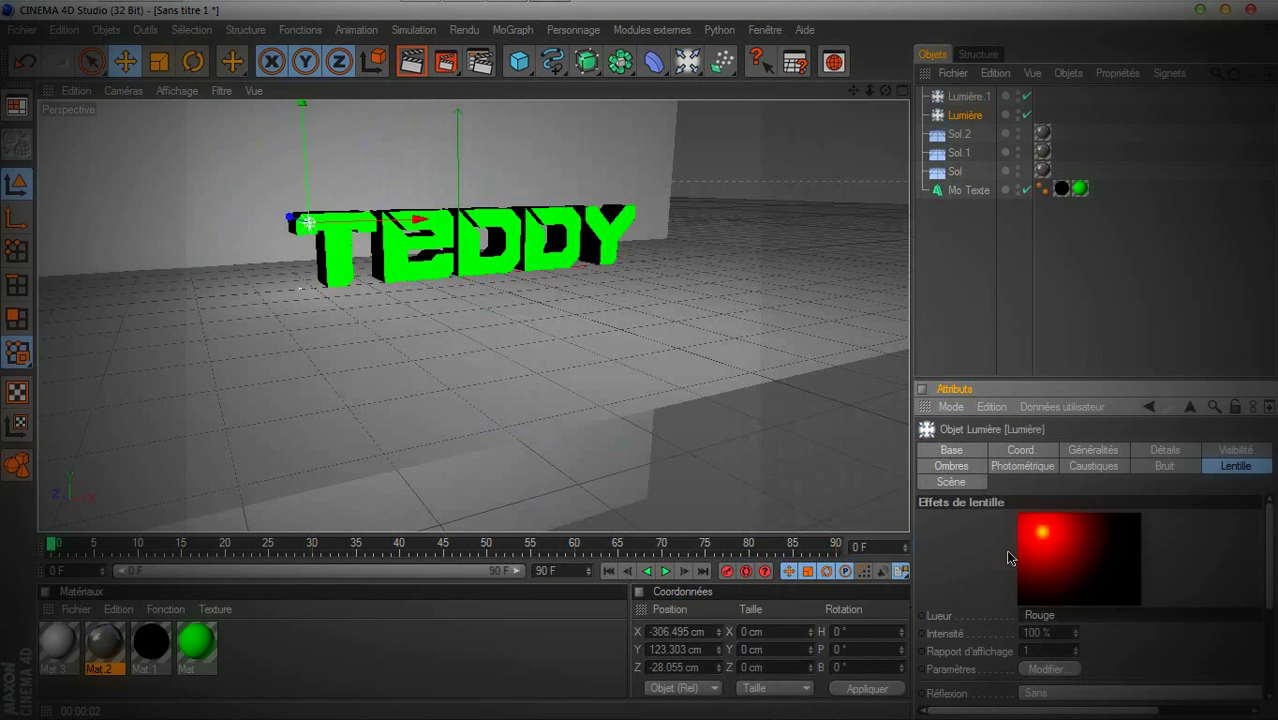
Recolour the Rouge glow's Elément 1 to green and its beams to green with R 12, V 255 and B 0
click(1046, 669)
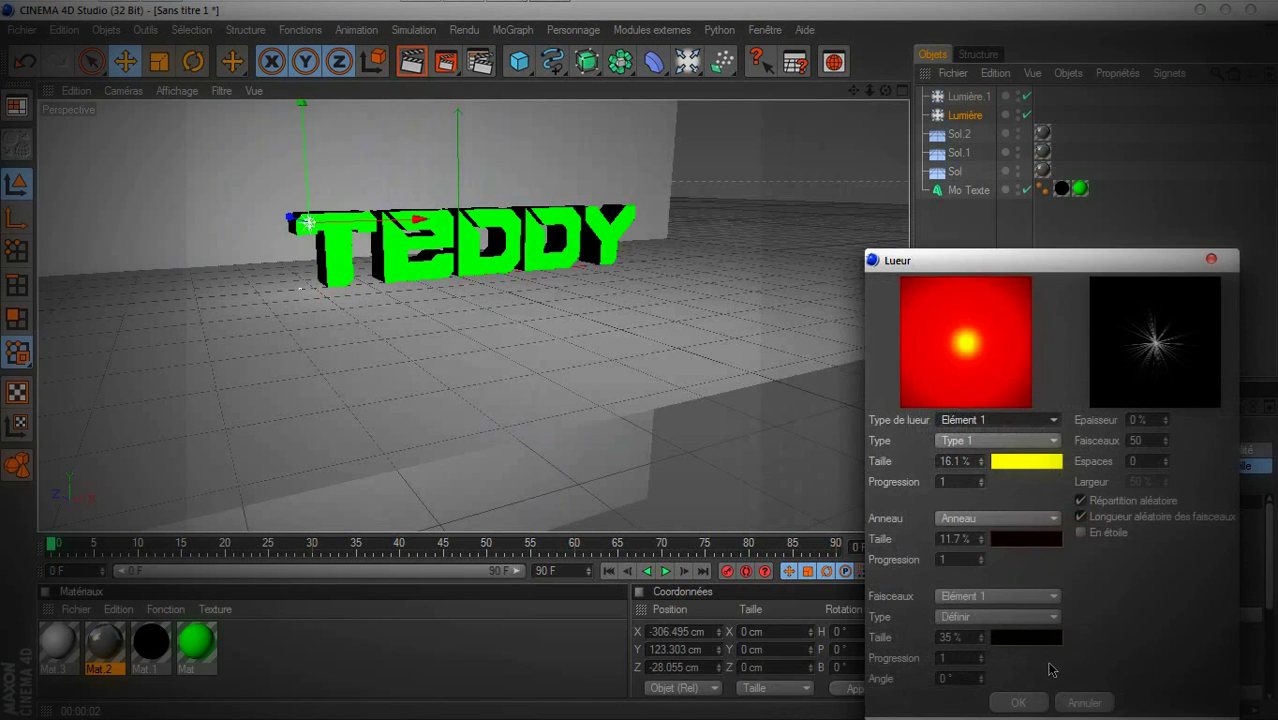
click(1025, 464)
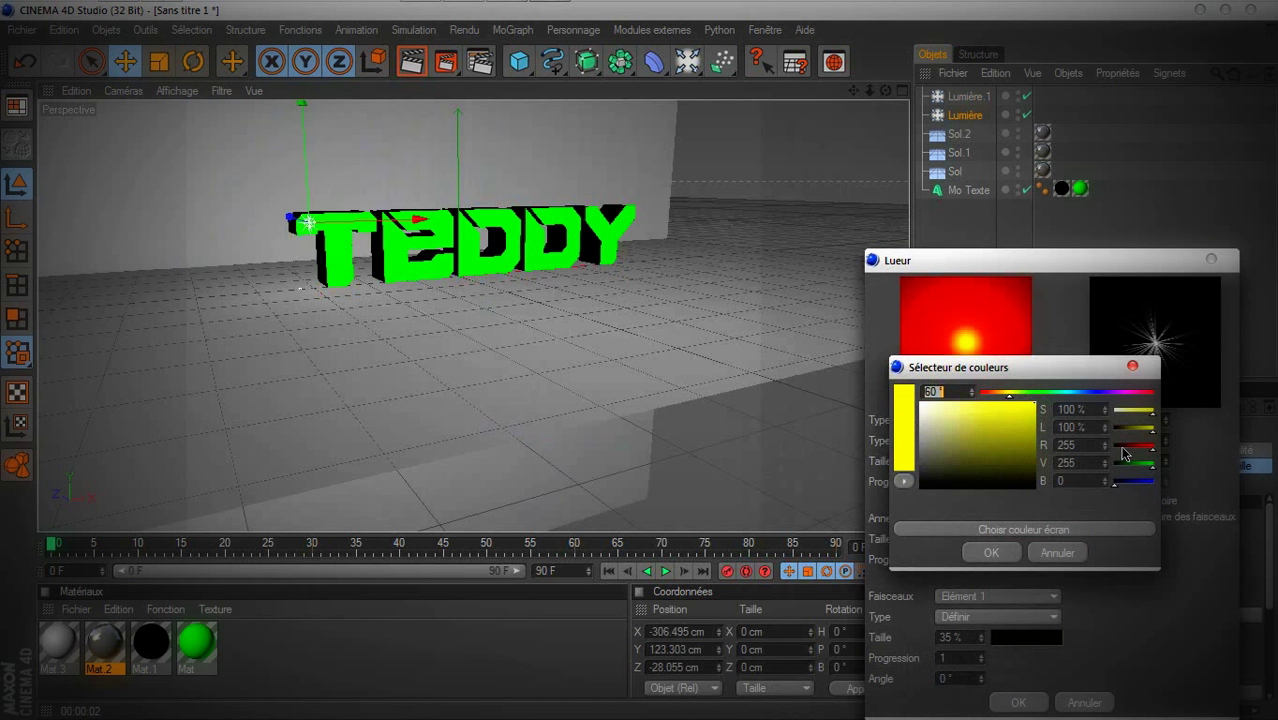
drag(1122, 453, 1090, 456)
click(993, 552)
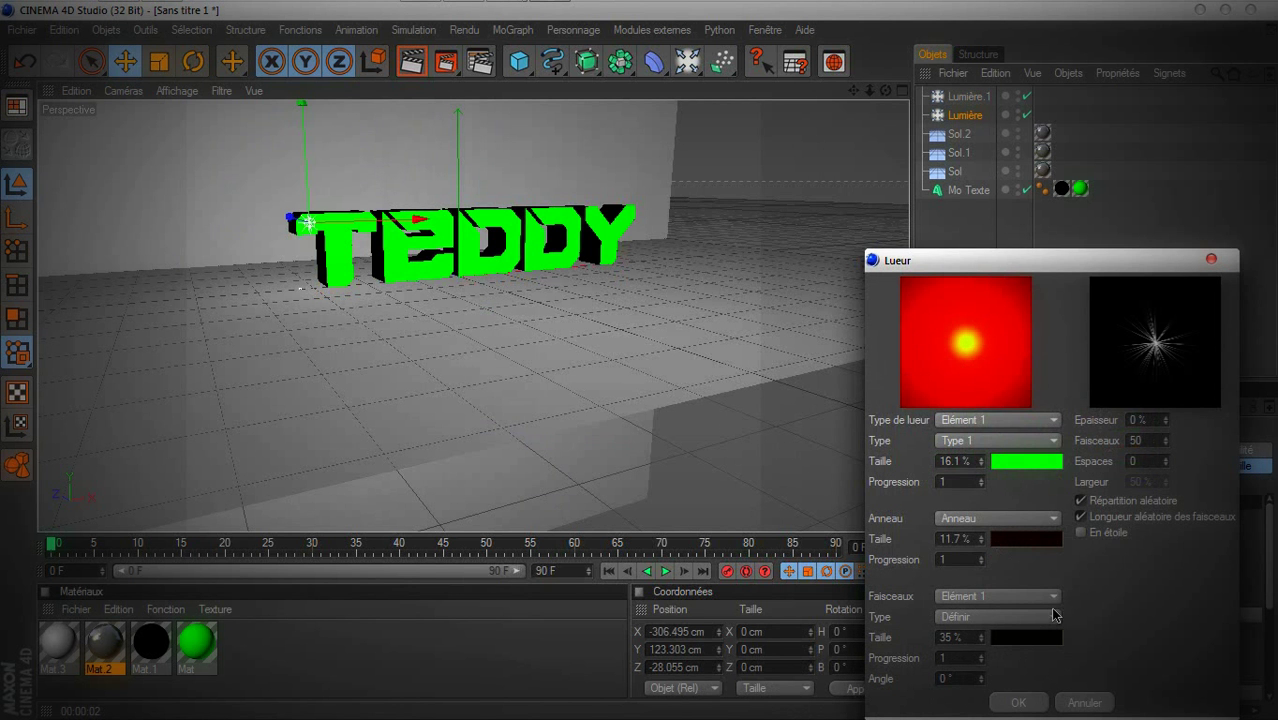
click(1025, 640)
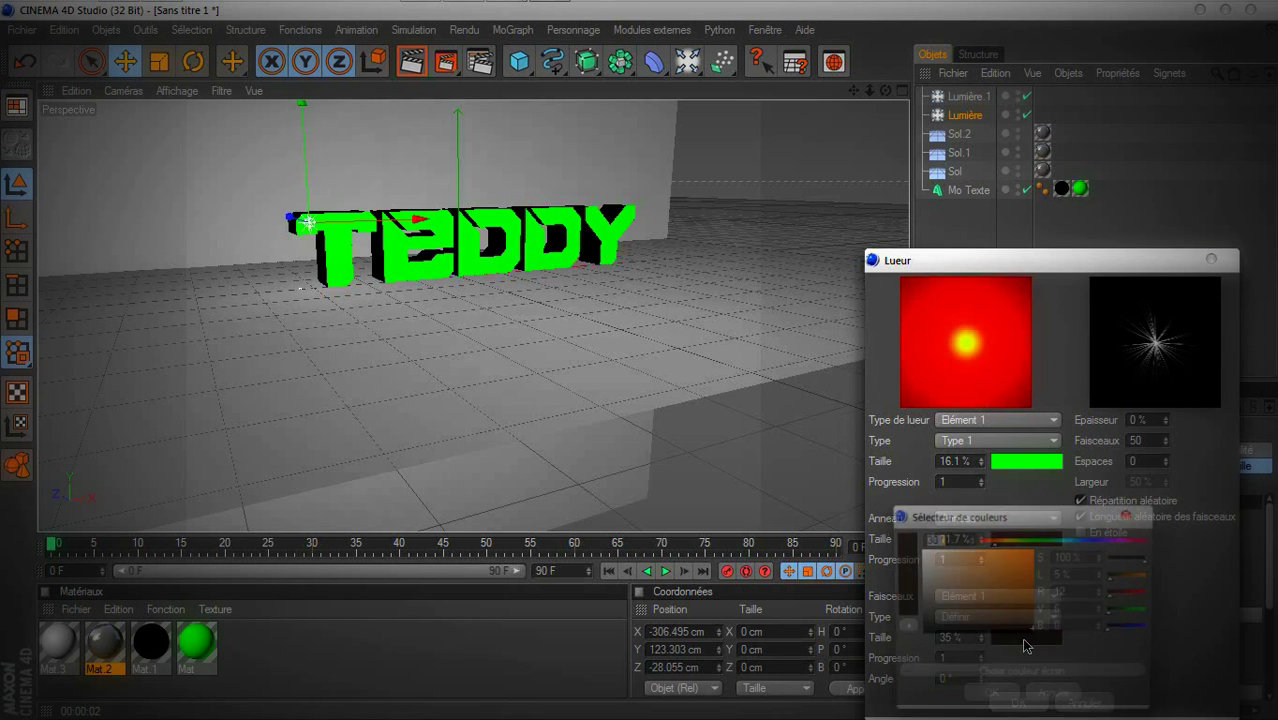
drag(1113, 612, 1180, 630)
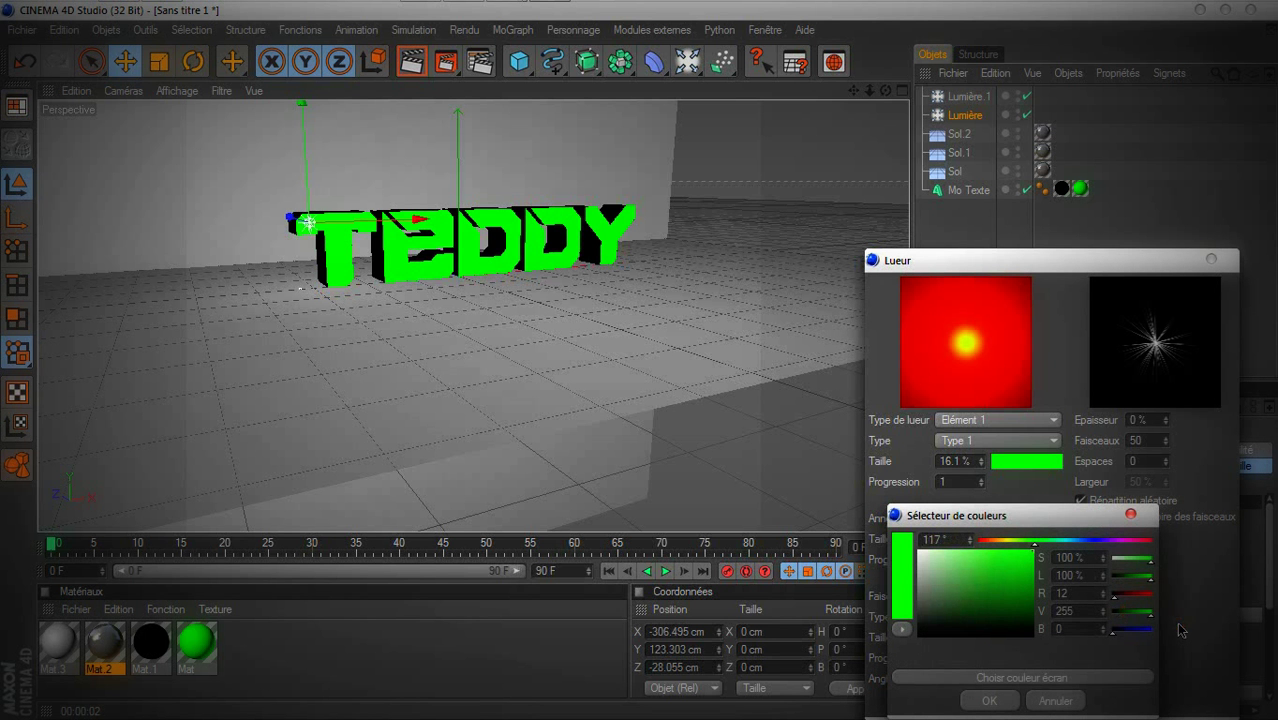
click(988, 703)
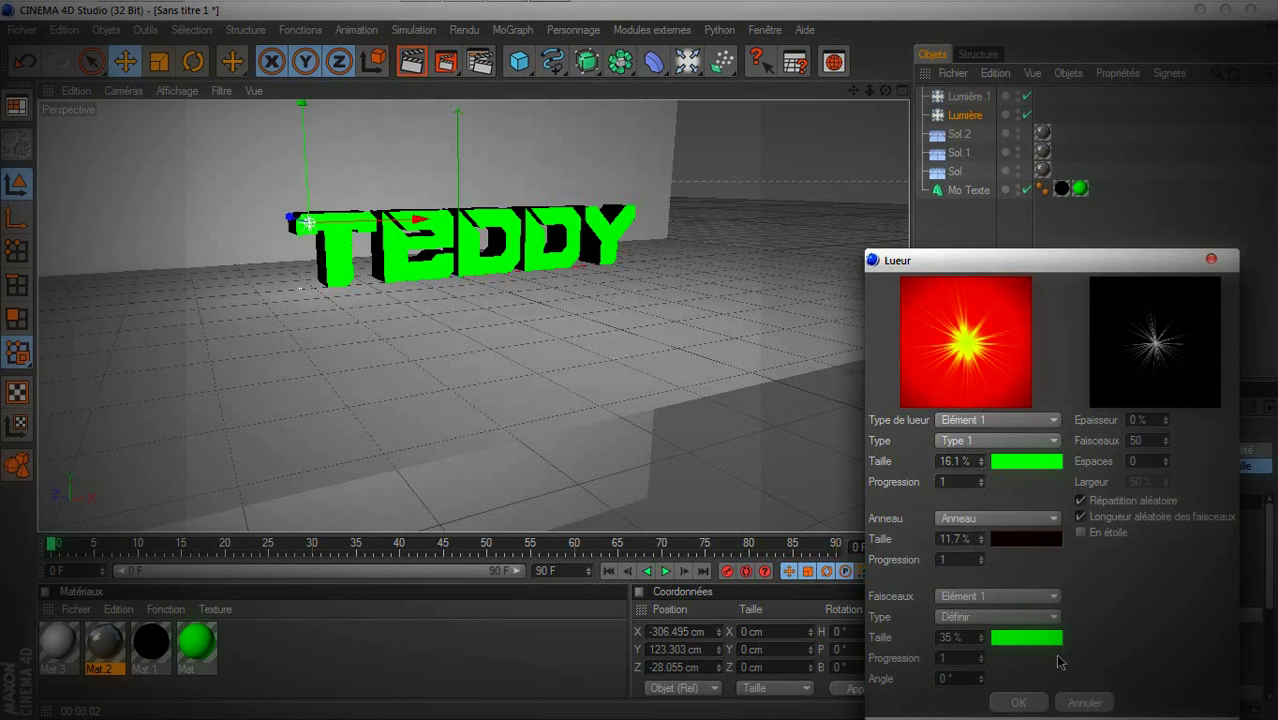
Recolour the ring (Anneau) of the first light's glow to bright green and apply the glow settings
click(1025, 542)
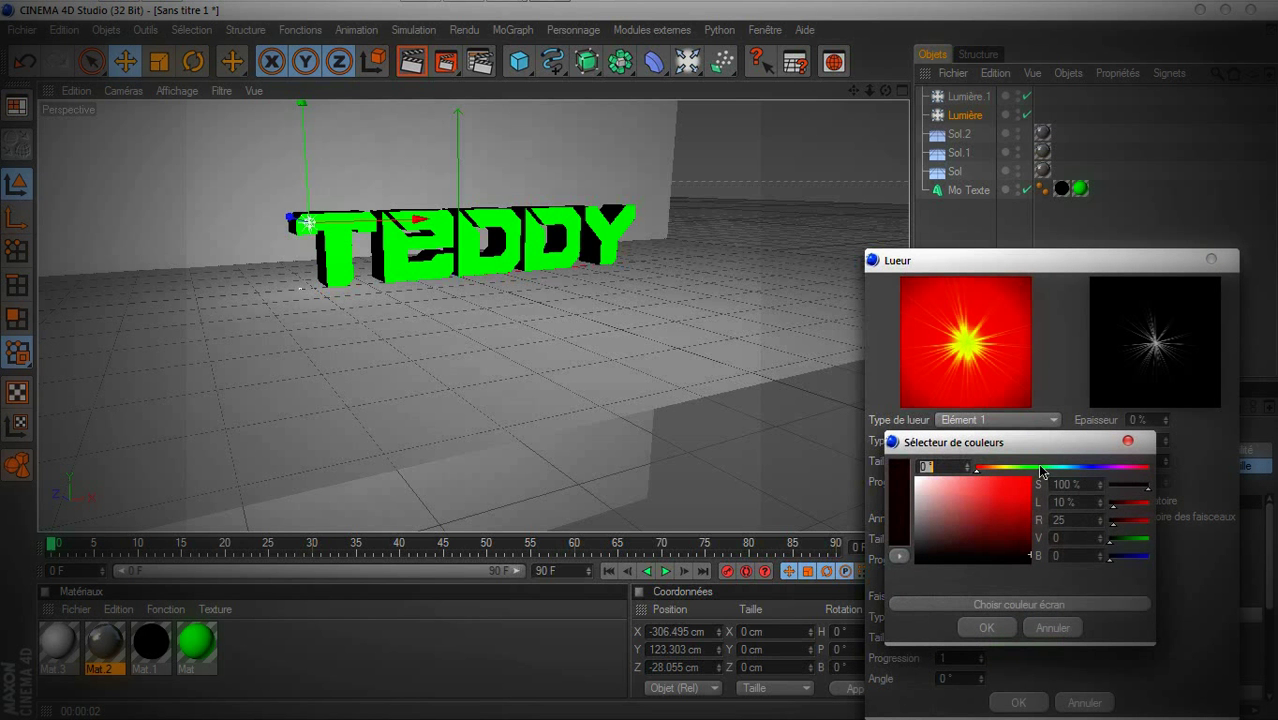
drag(1130, 541, 1178, 538)
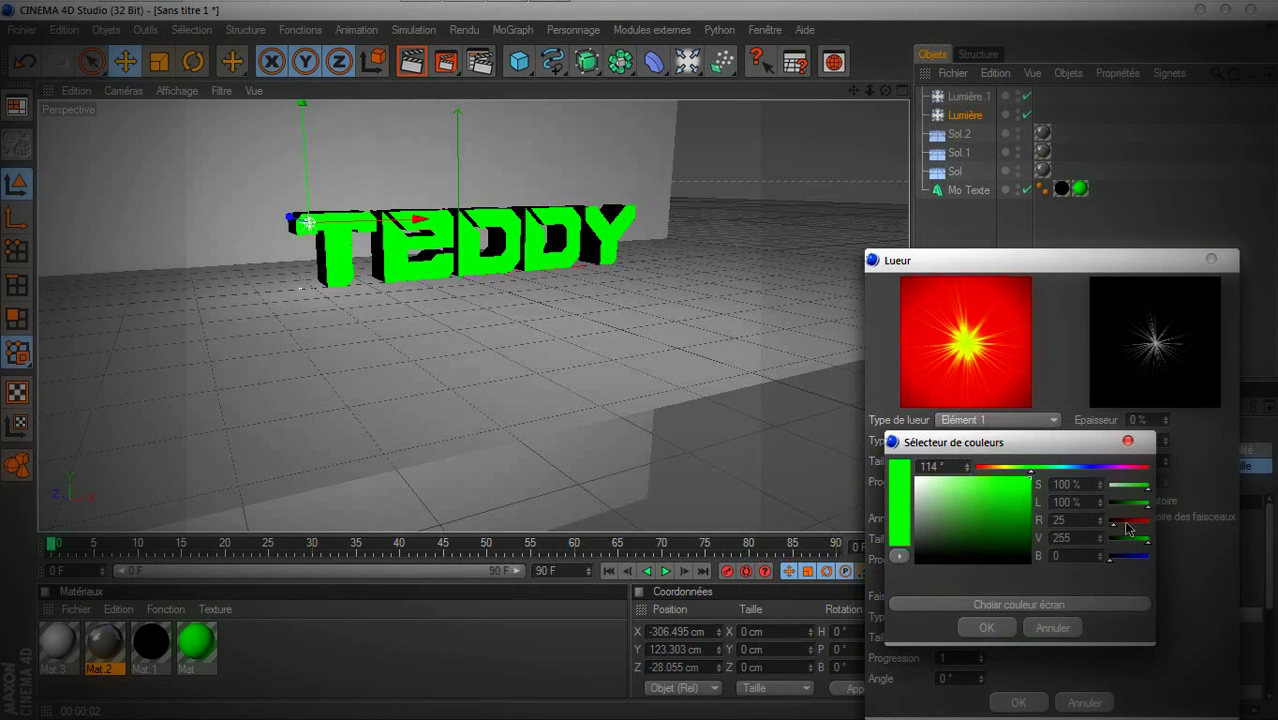
click(989, 630)
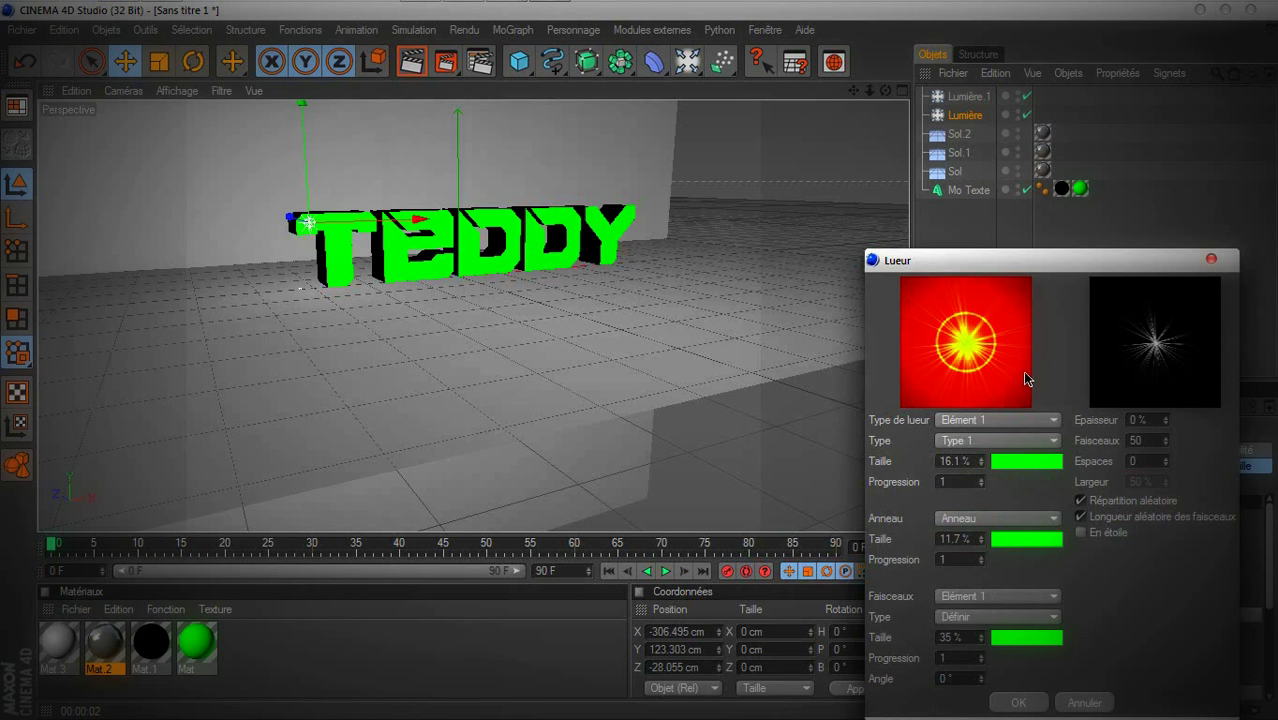
click(1010, 700)
Try the Pourpre lens reflection on the first light, and replace it with Projecteur
drag(1268, 516, 1271, 545)
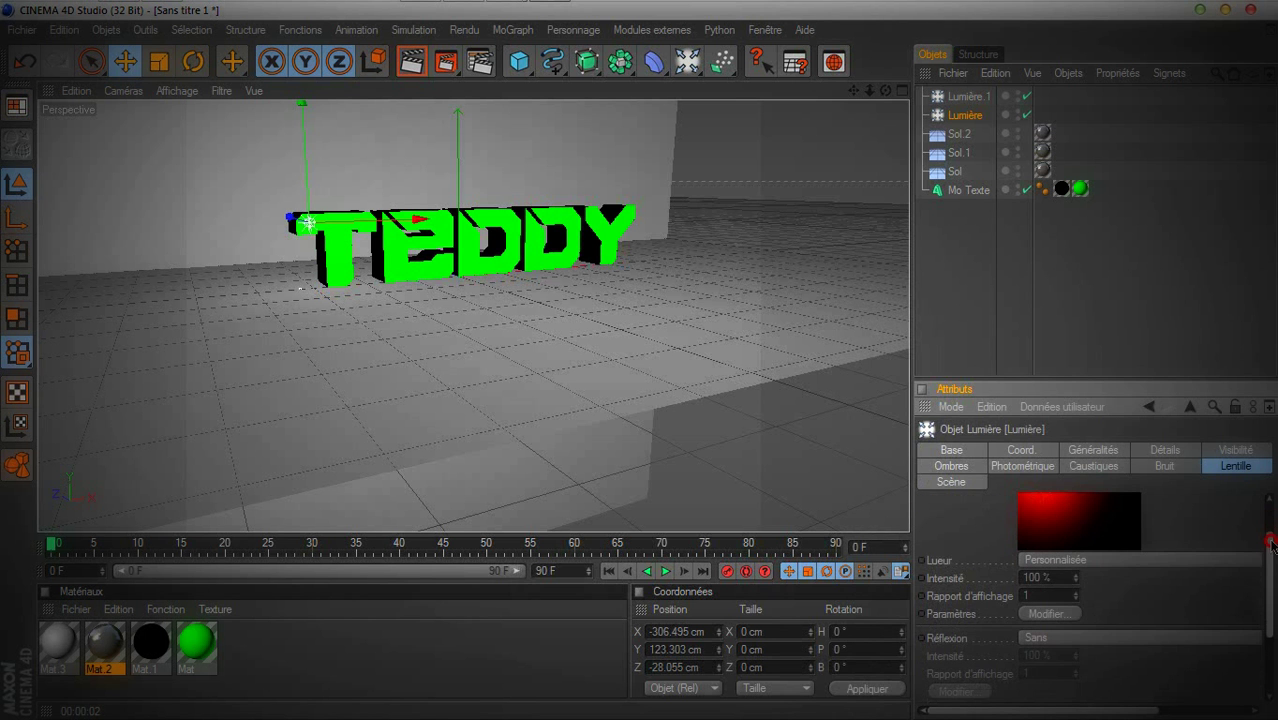
click(1082, 637)
click(1068, 566)
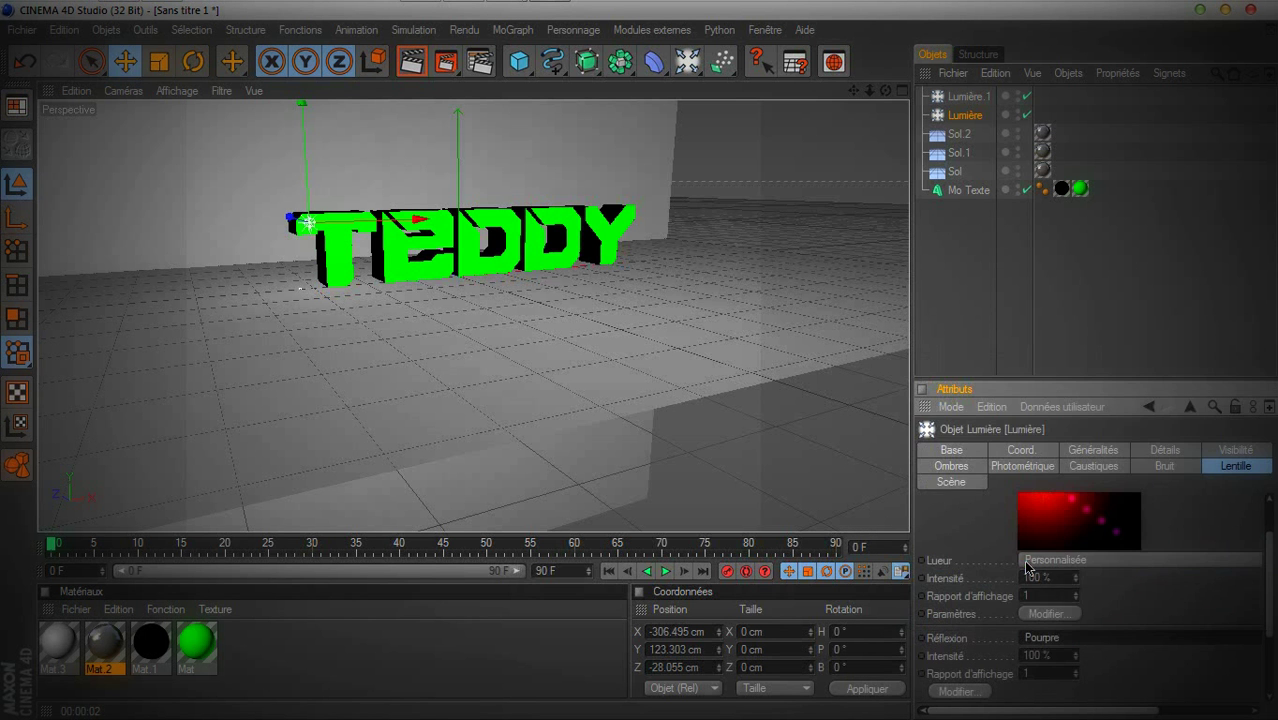
click(1079, 638)
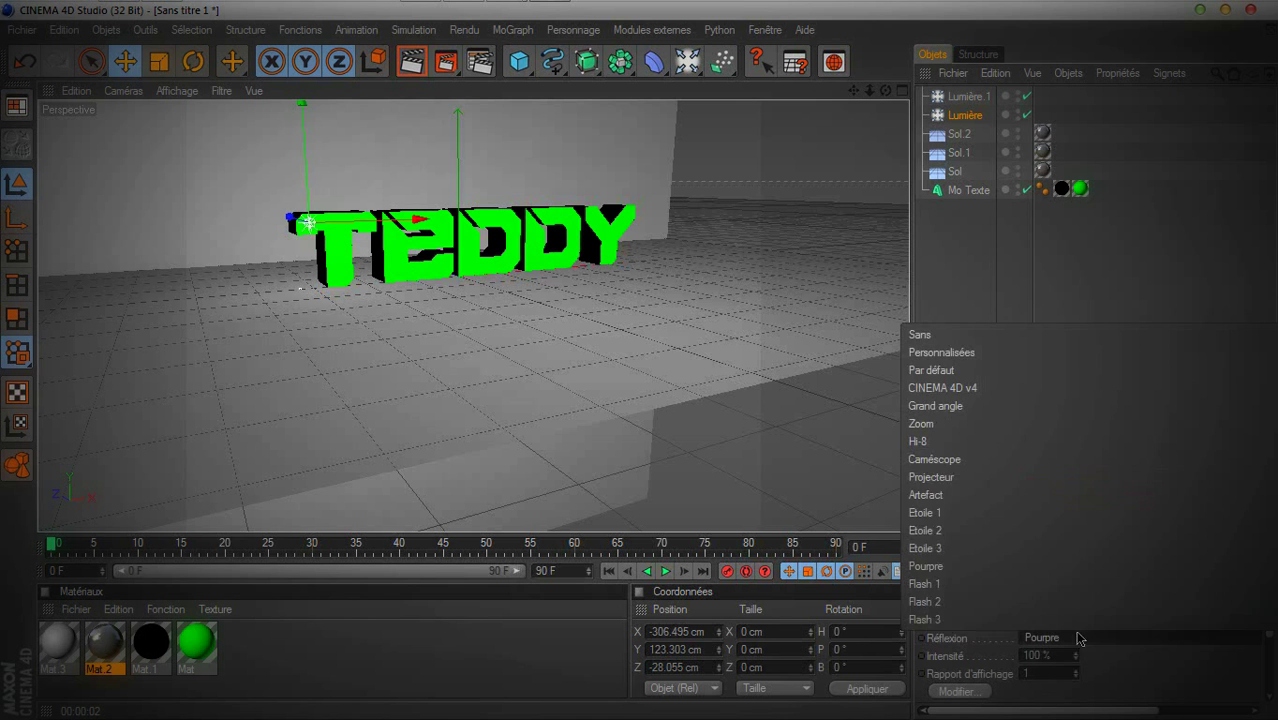
click(984, 491)
Switch the first light's glow to Etoile 2 and render the view to check the lens effect
drag(1269, 548, 1269, 492)
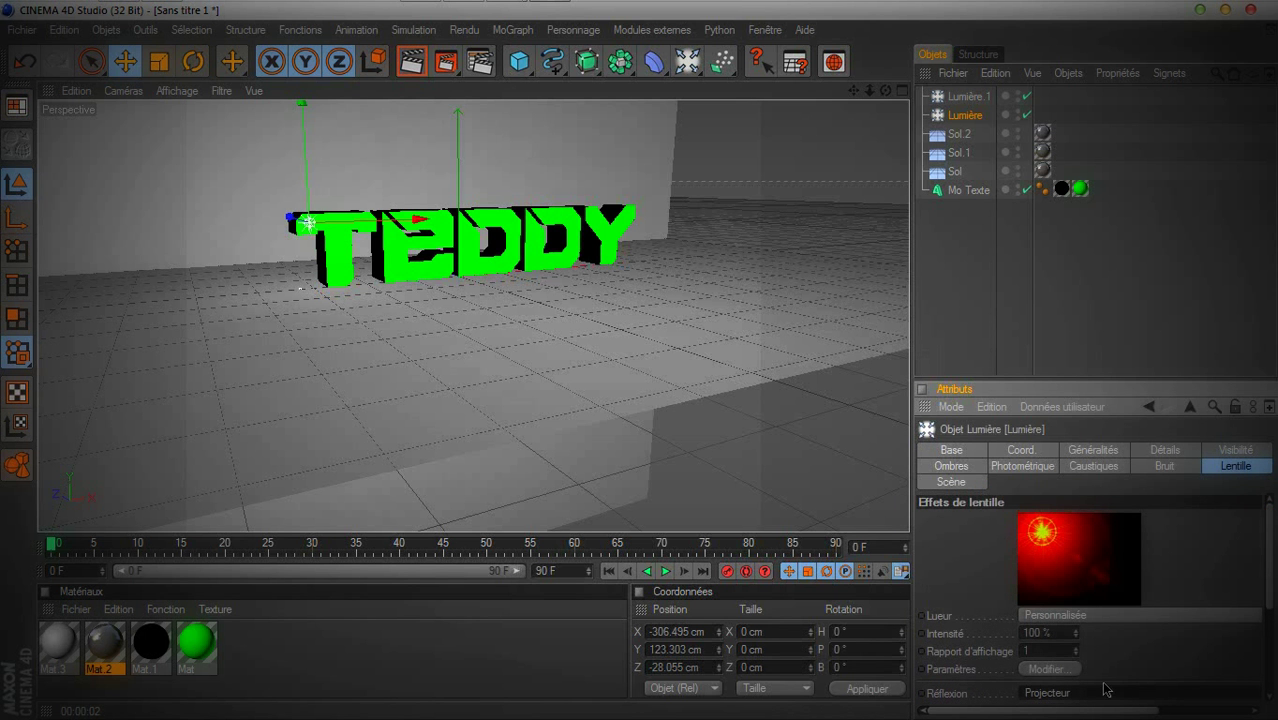
click(1082, 616)
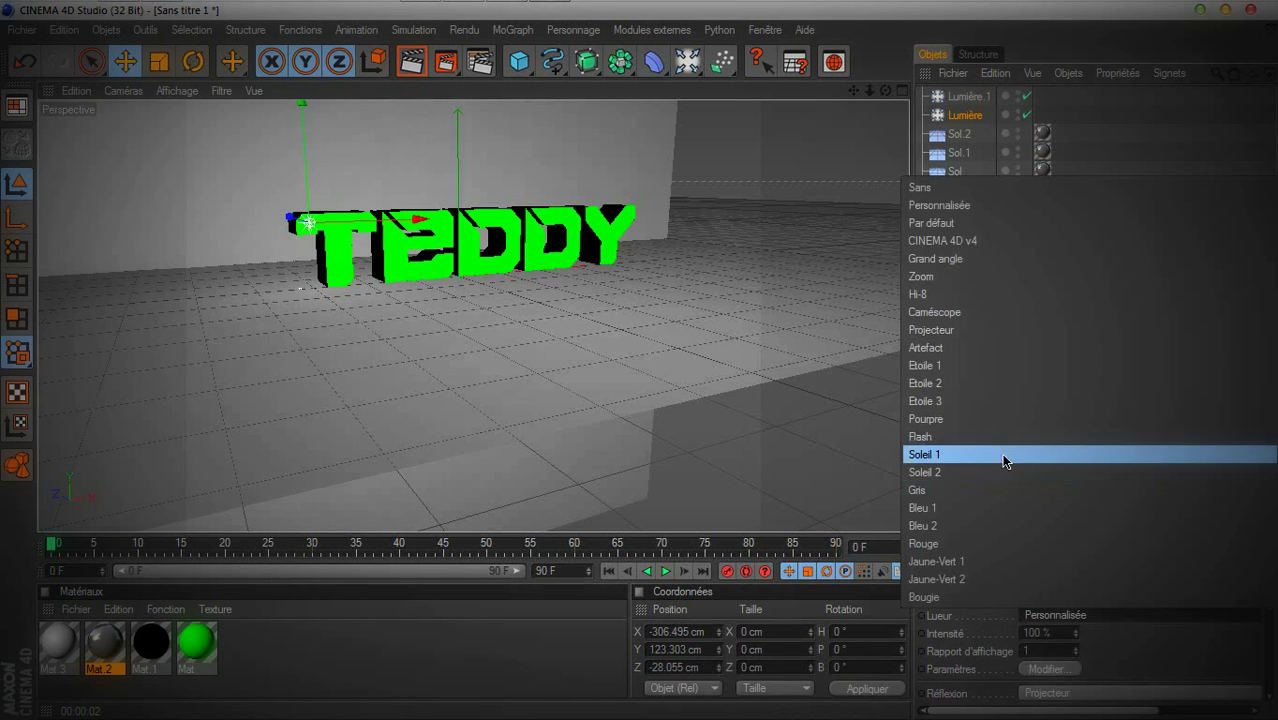
click(972, 383)
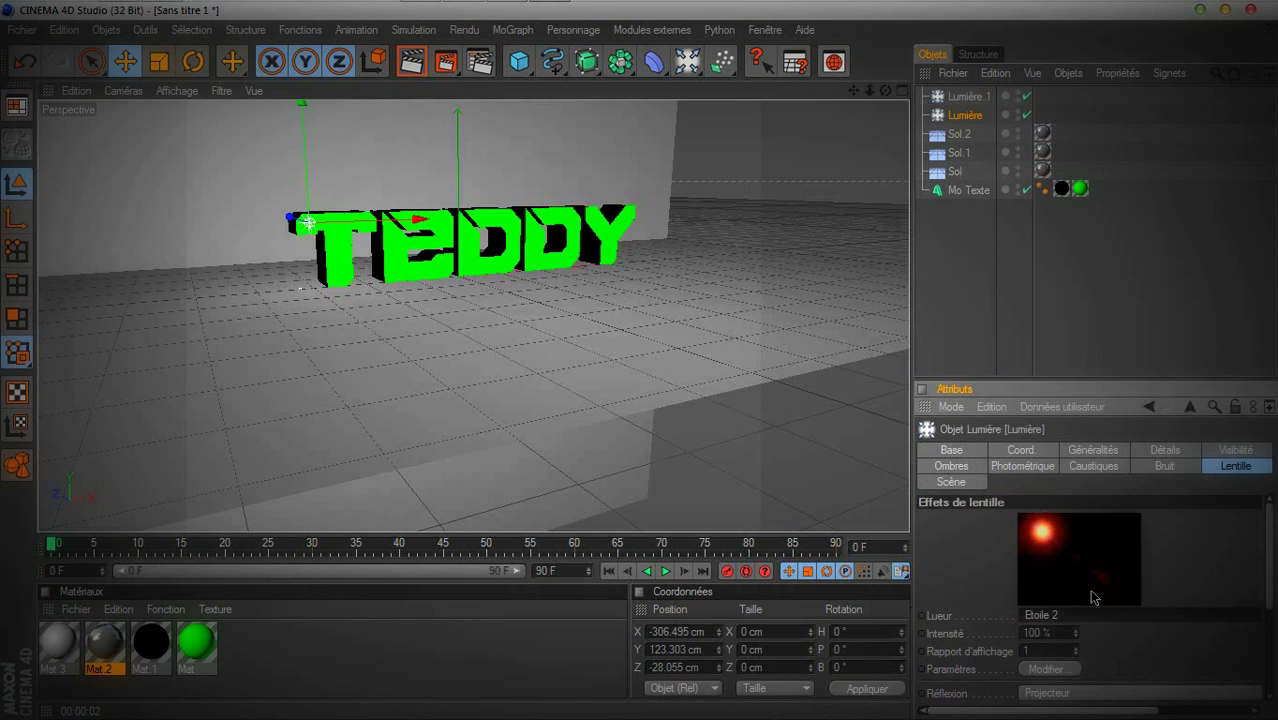
click(411, 62)
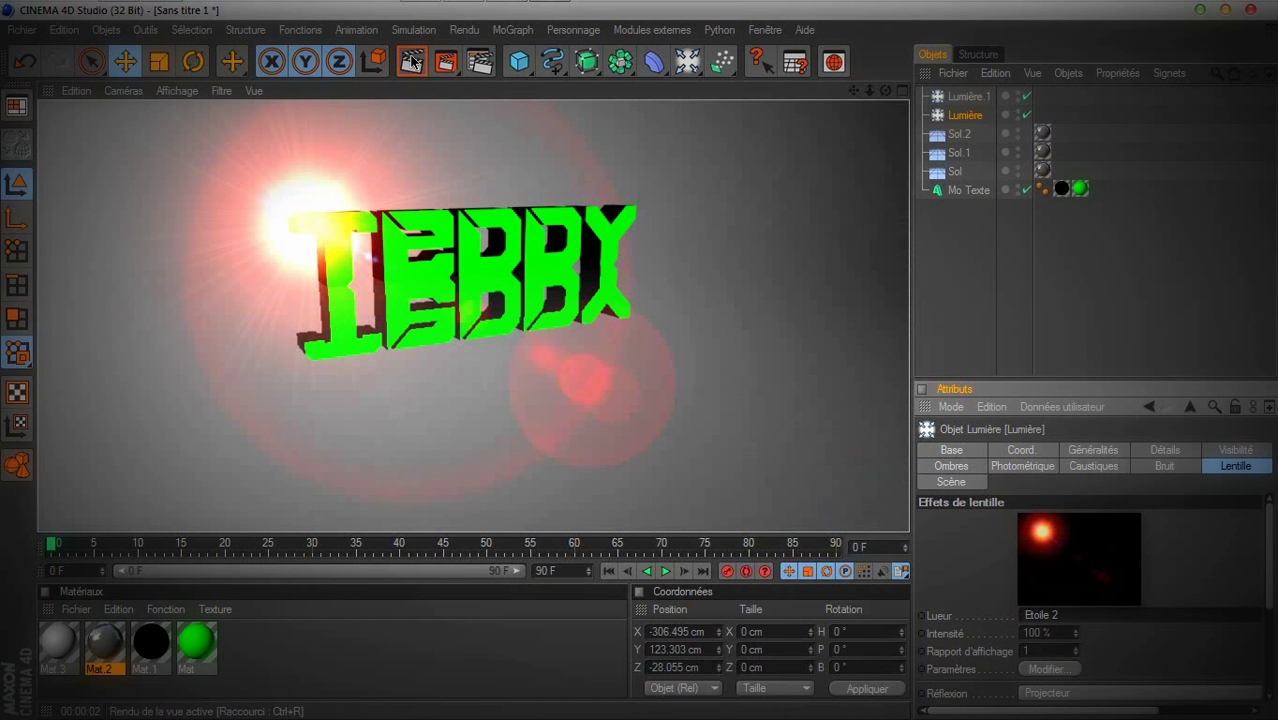
click(1015, 263)
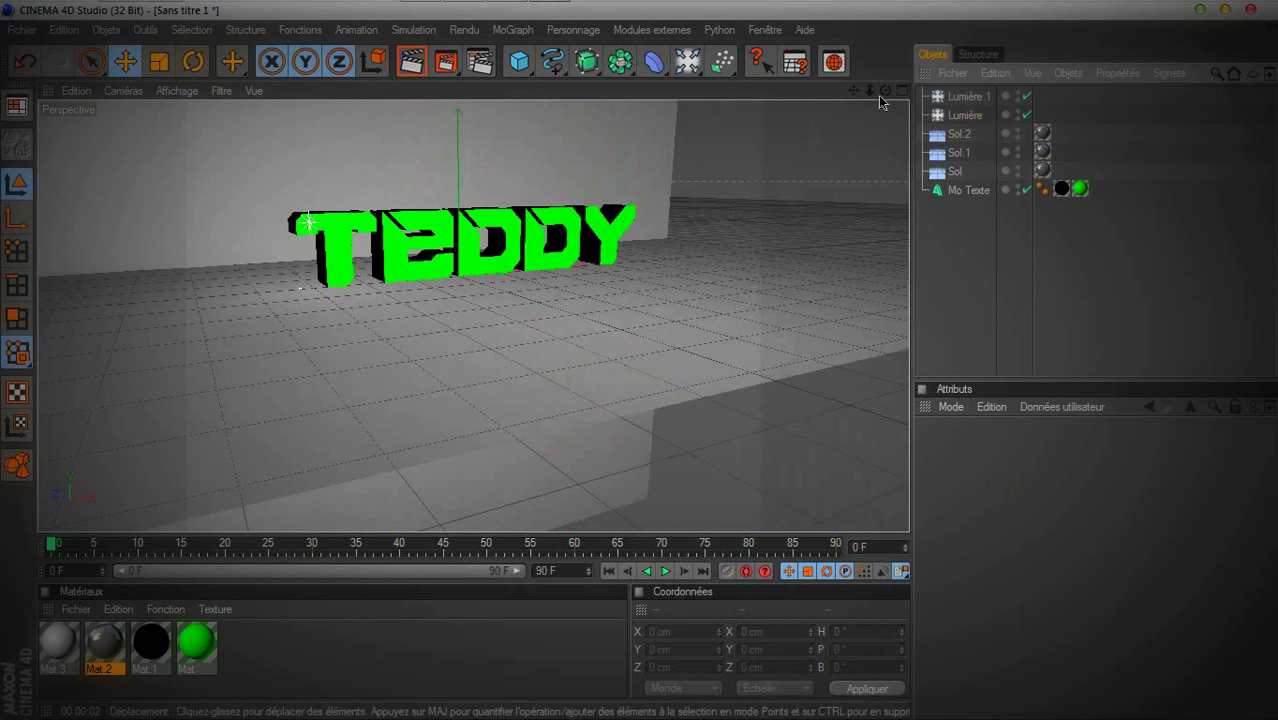
Orbit the perspective view to a higher angle with the Y nearest the camera, and render the view
drag(885, 90, 640, 360)
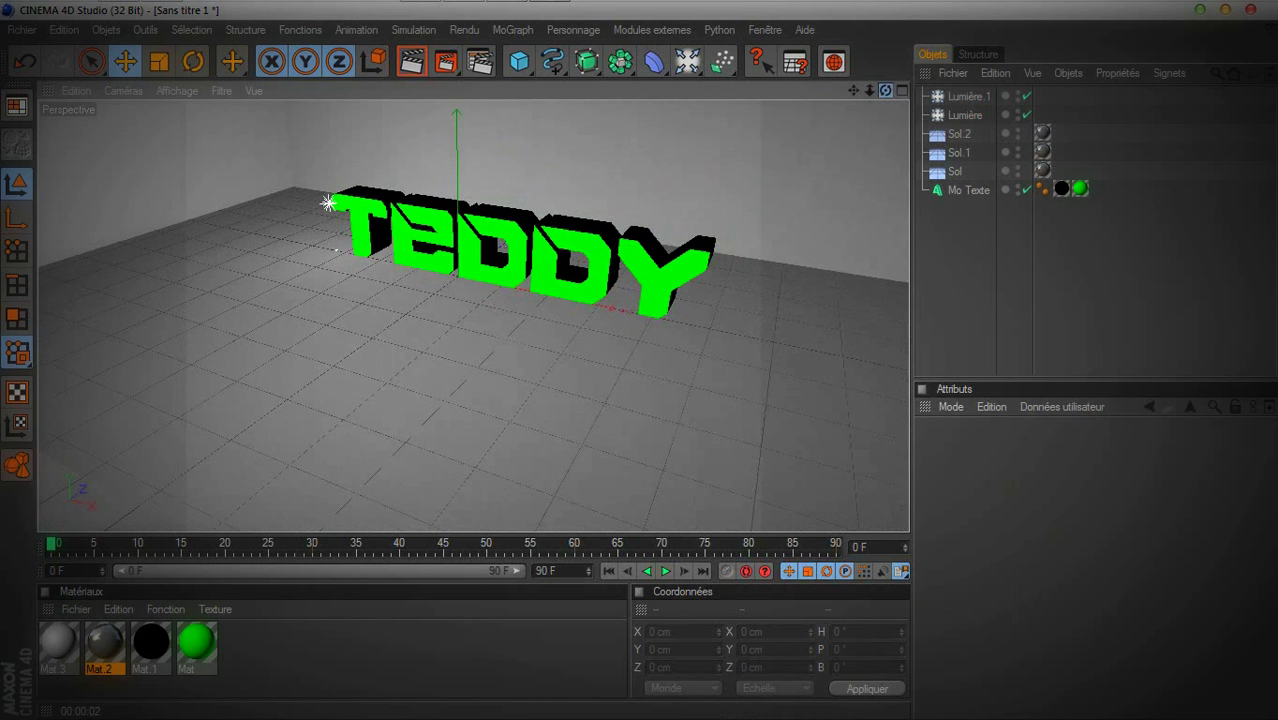
click(411, 62)
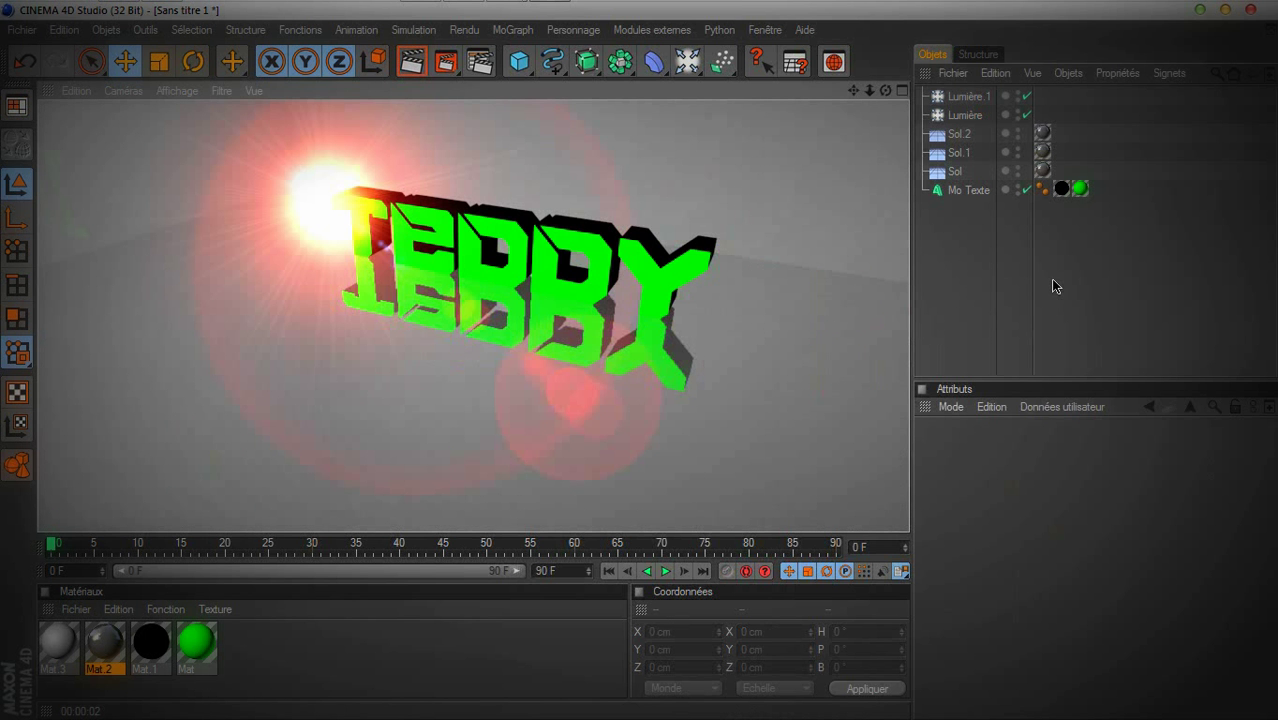
click(1050, 278)
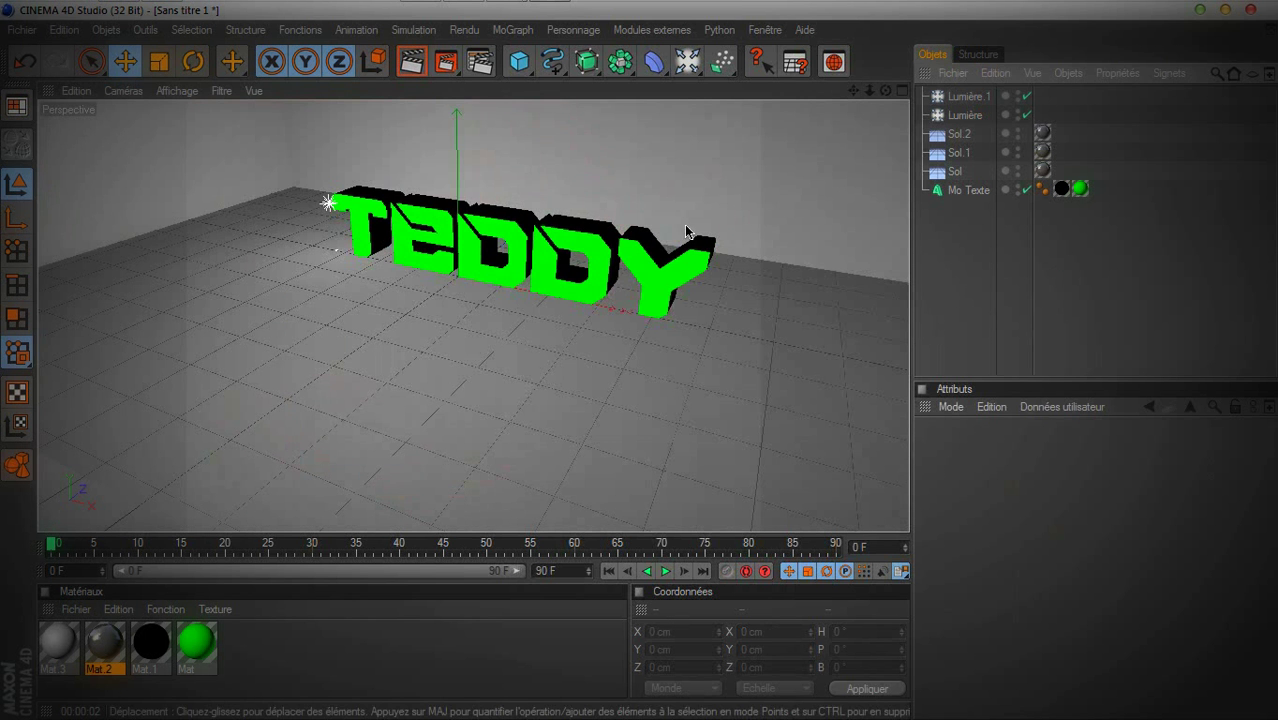
Set the render output to the HDV/HDTV 720 29.97 film/video preset in the render settings
mouse_move(463, 10)
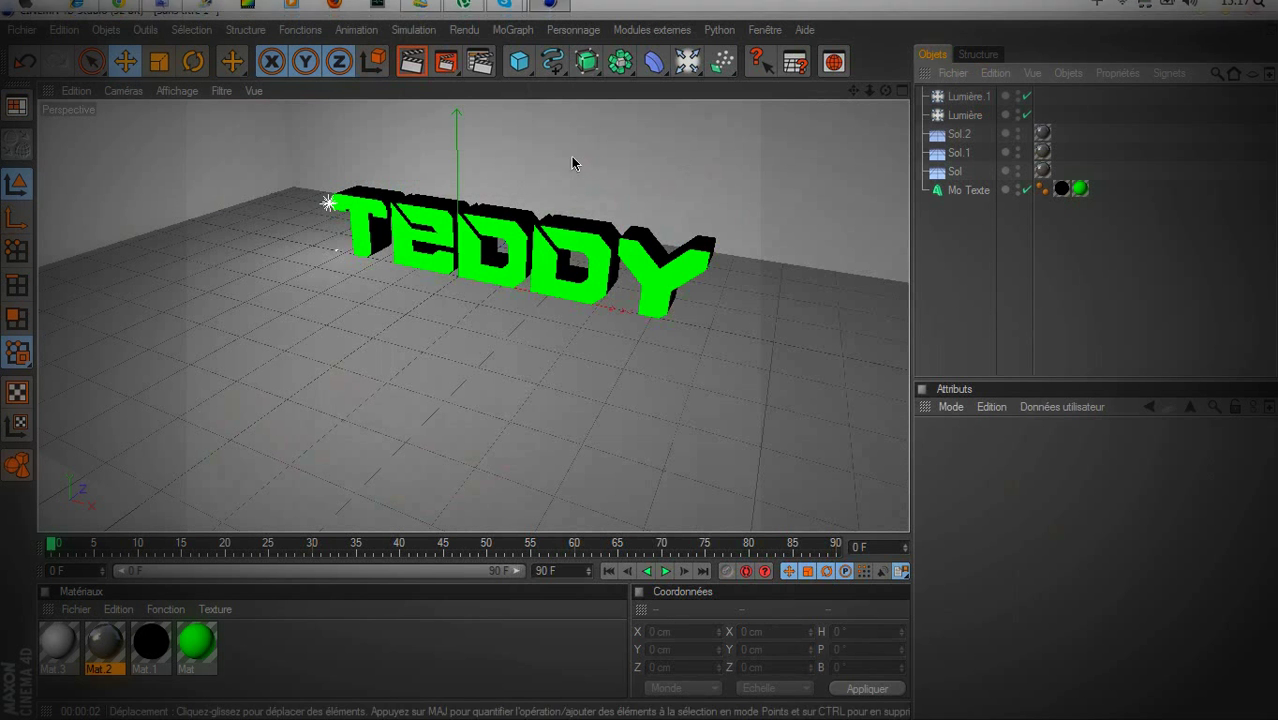
click(481, 63)
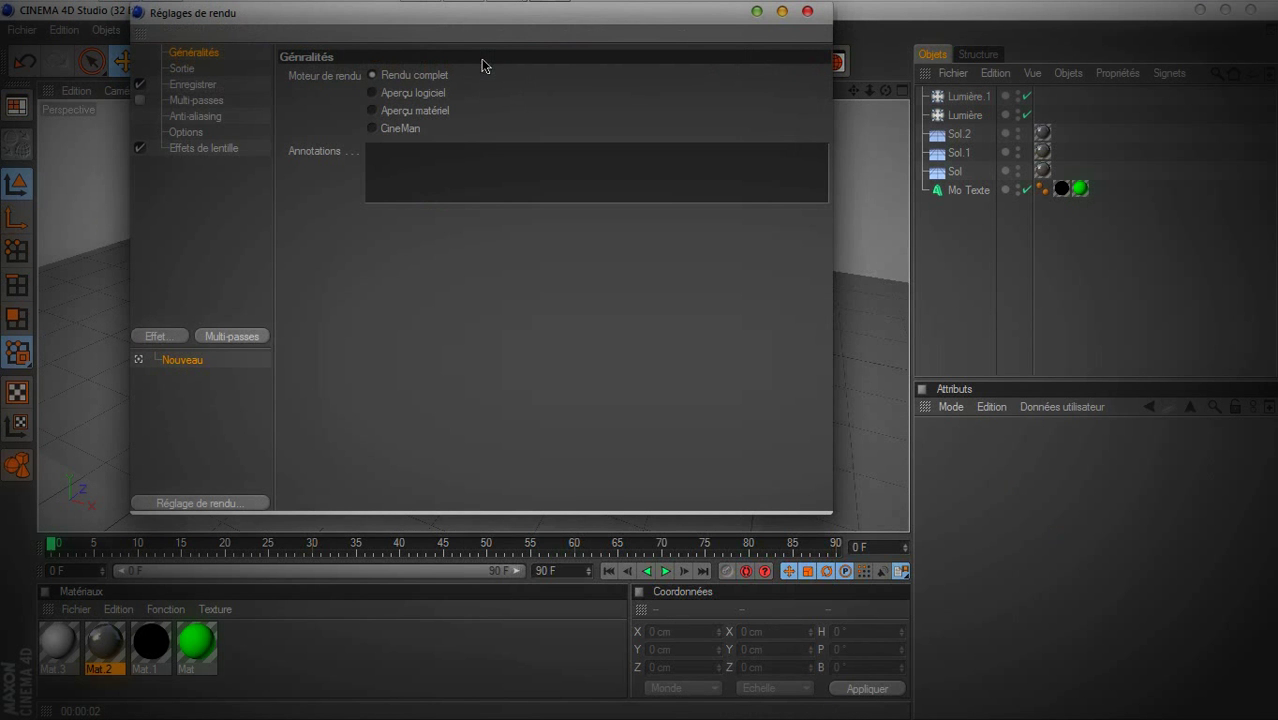
click(183, 67)
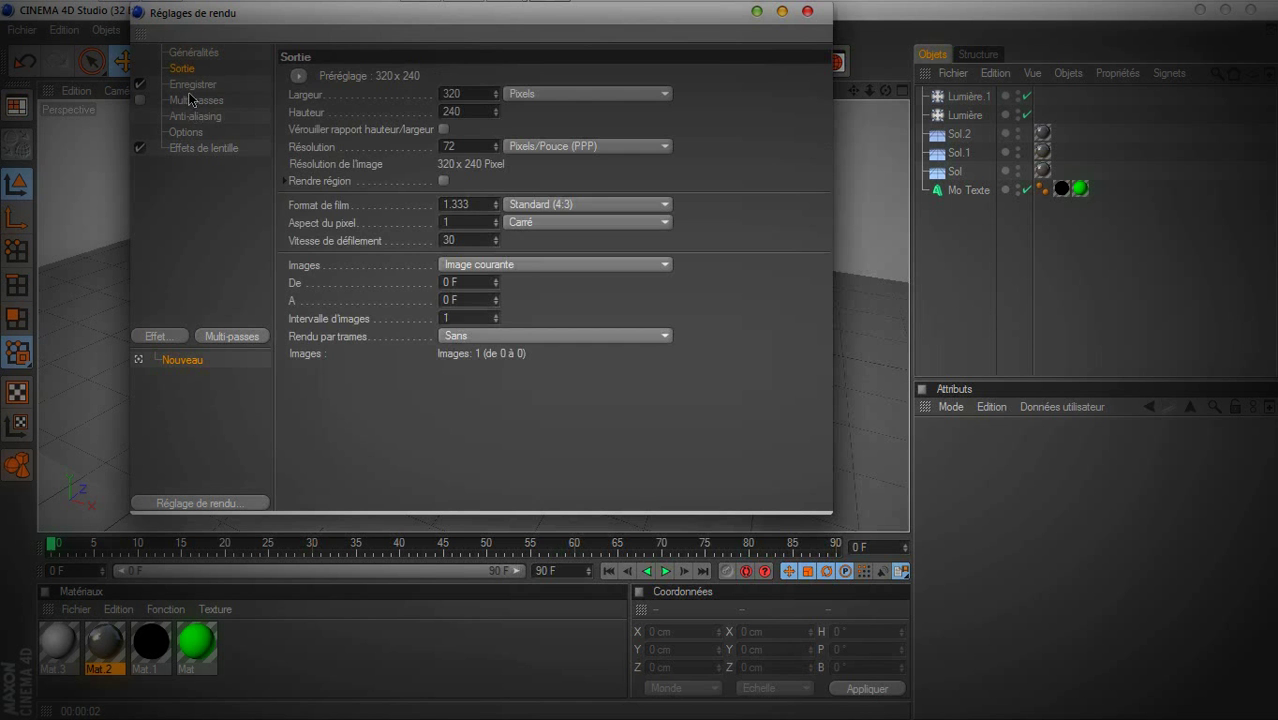
click(191, 85)
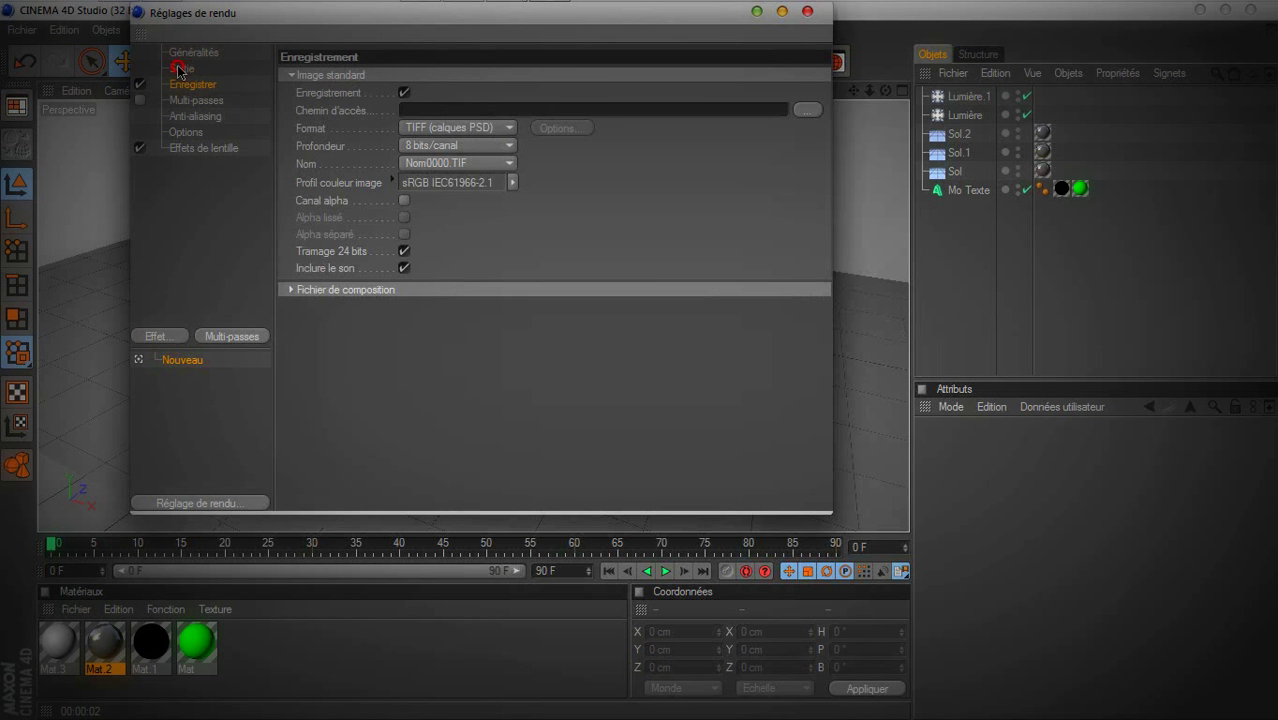
click(180, 68)
click(298, 76)
mouse_move(385, 143)
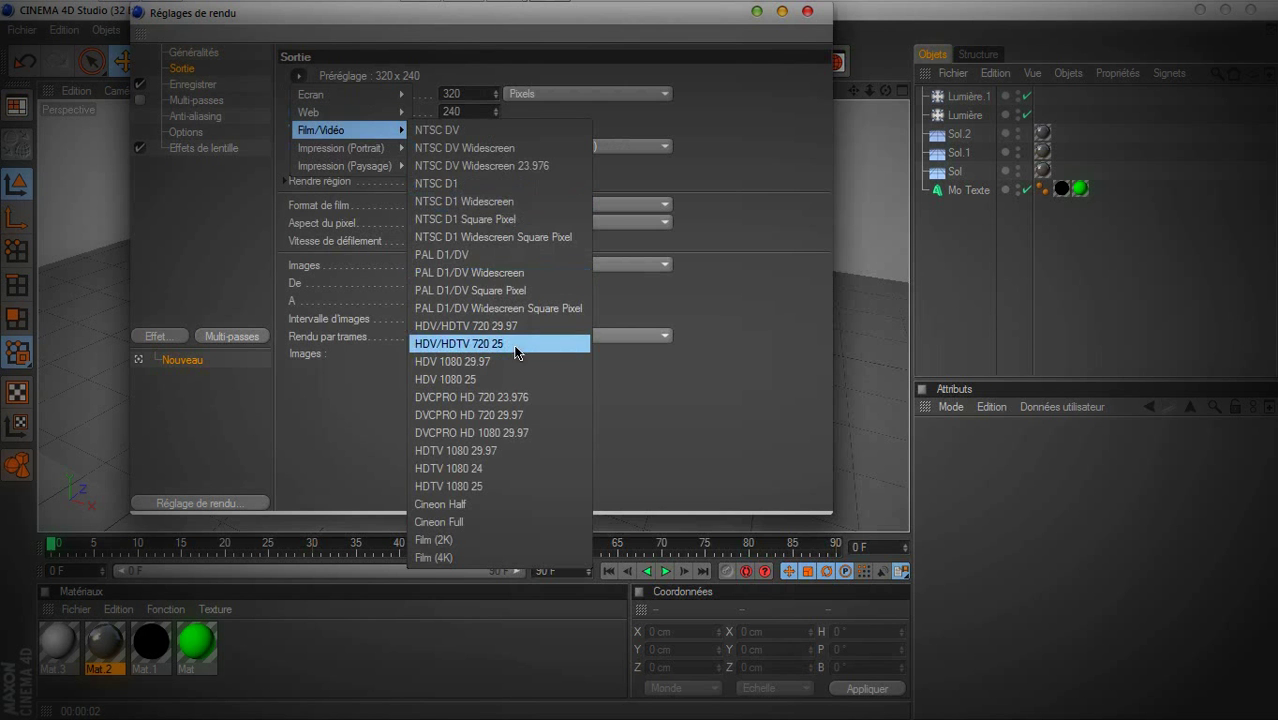
click(520, 326)
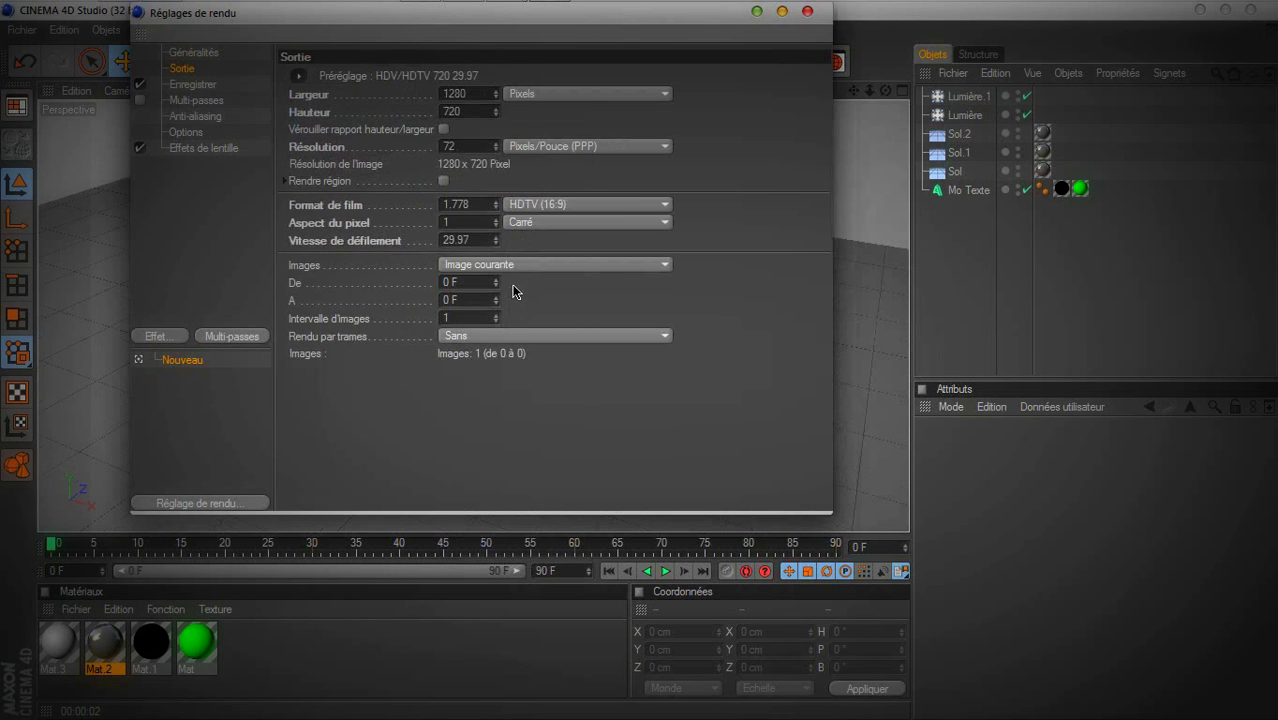
Set the render's save path to a file named tuto in the Ciné 4D folder
click(197, 85)
click(806, 110)
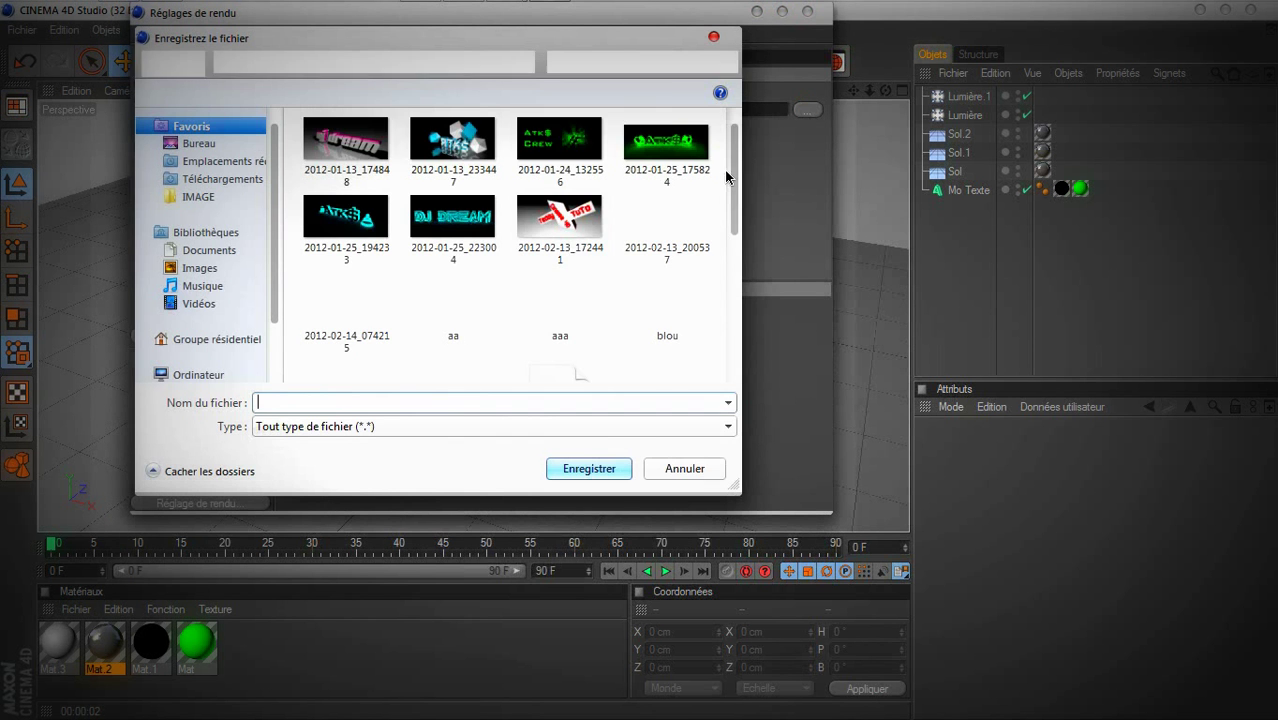
drag(724, 169, 745, 323)
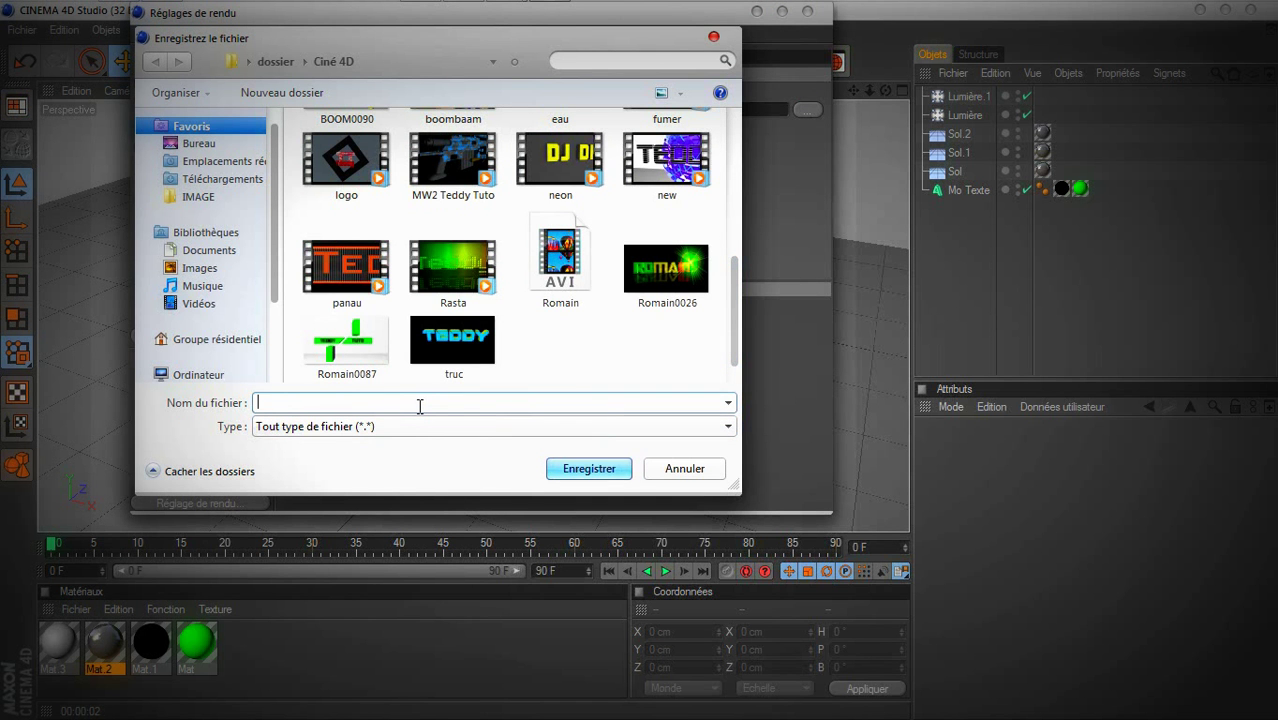
text(tuto)
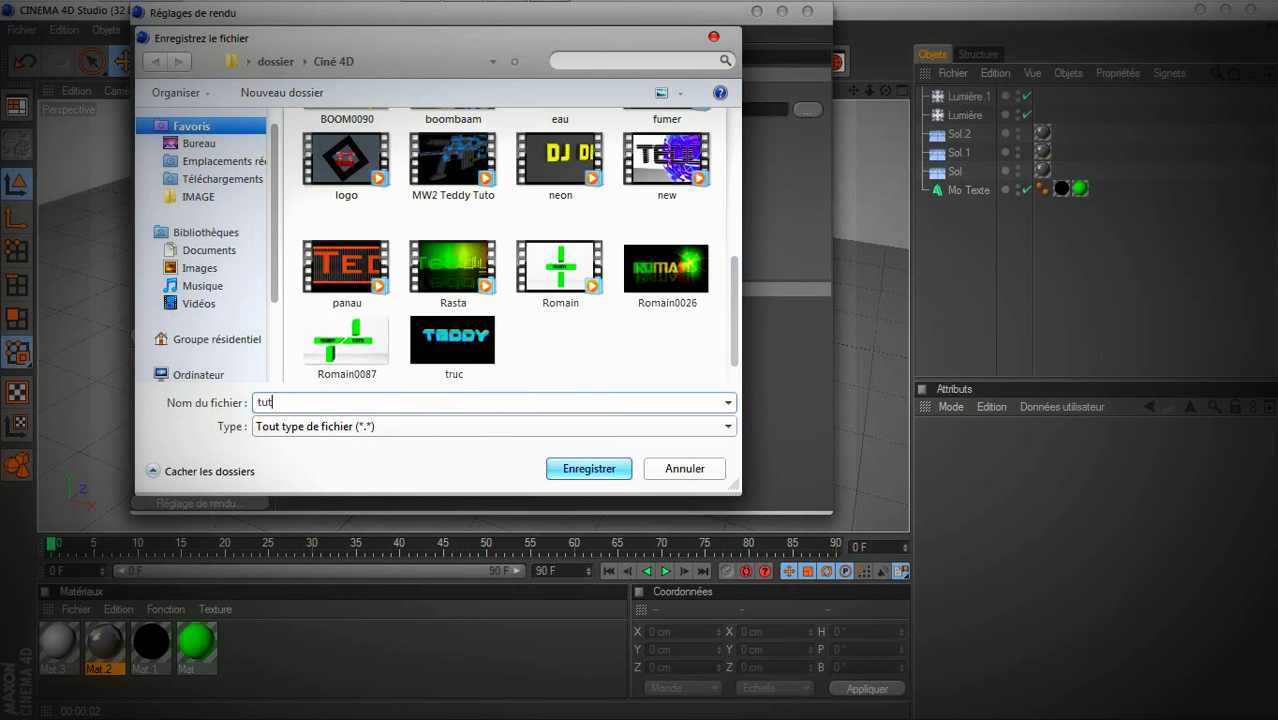
click(588, 469)
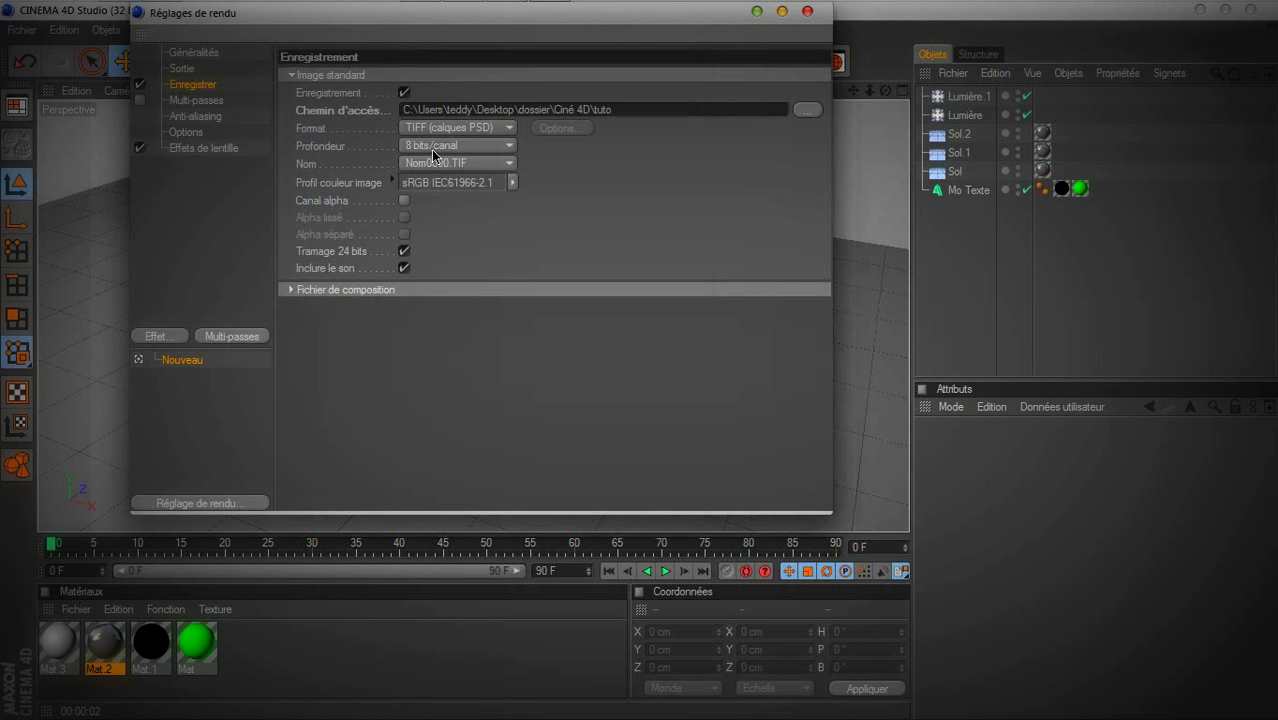
Set the saved image format to PNG, check the other render settings pages and close the render settings
click(467, 131)
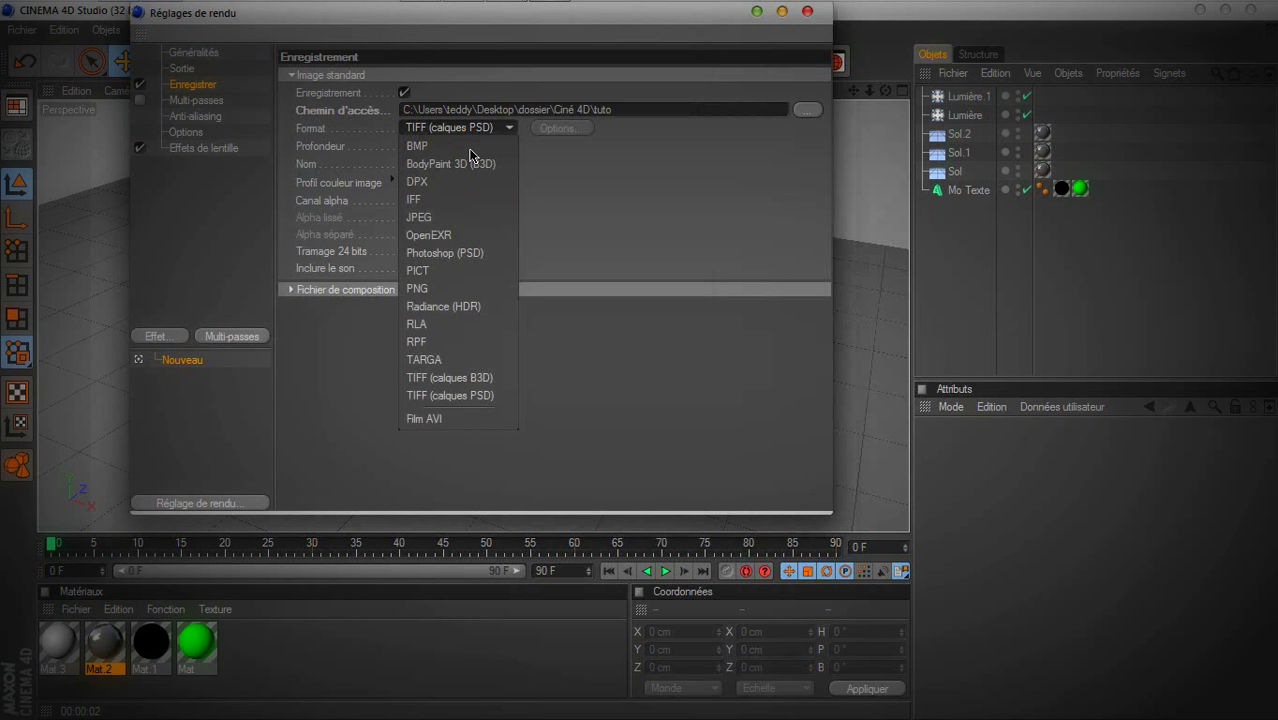
click(477, 290)
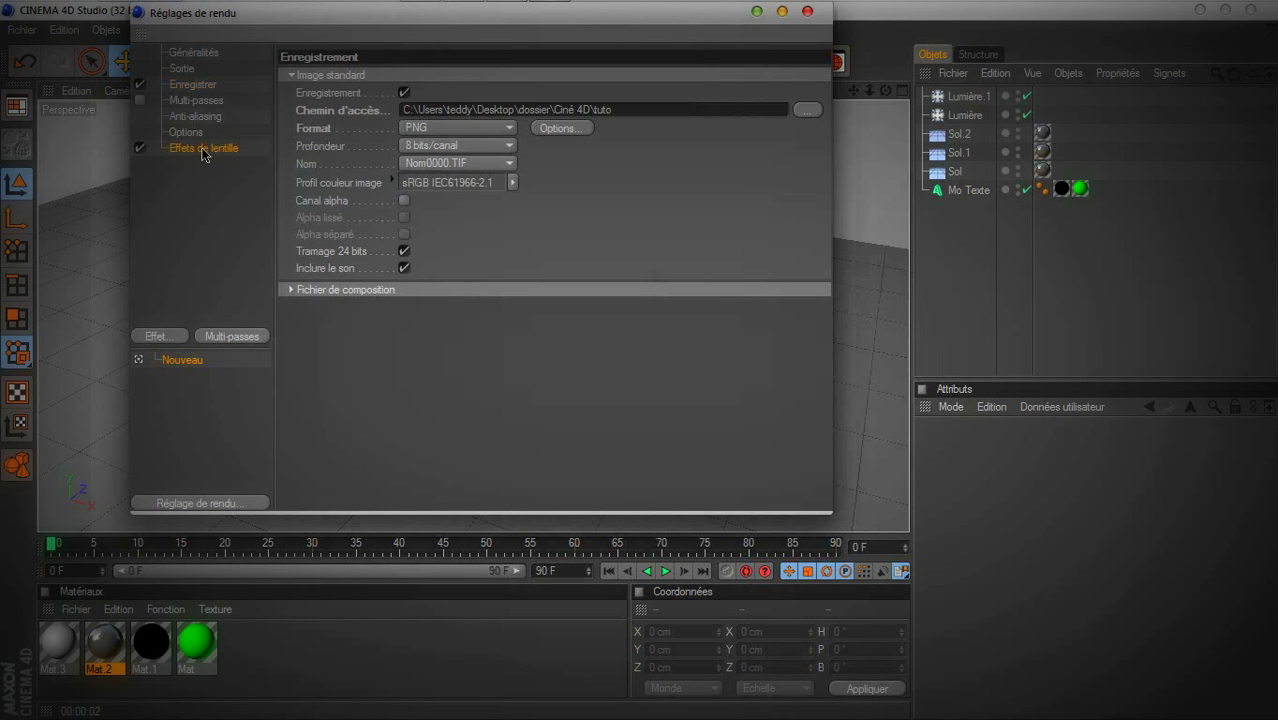
click(180, 148)
click(180, 132)
click(178, 116)
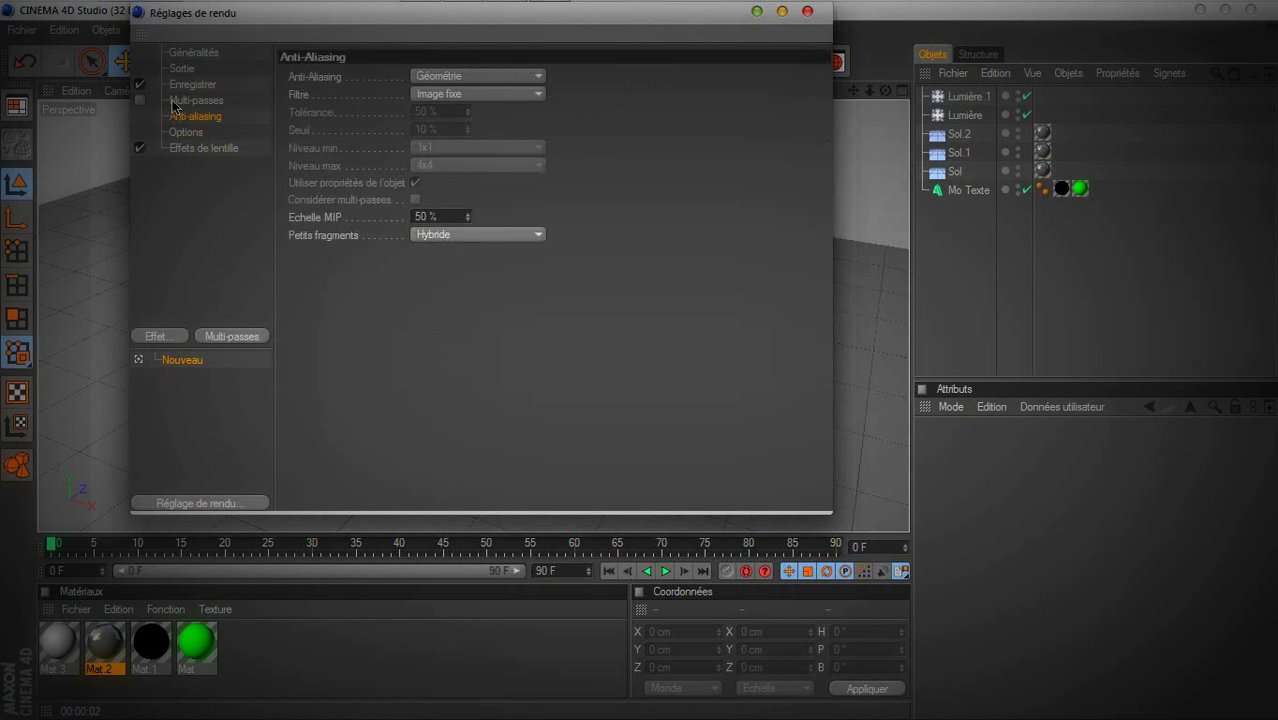
click(178, 100)
click(178, 84)
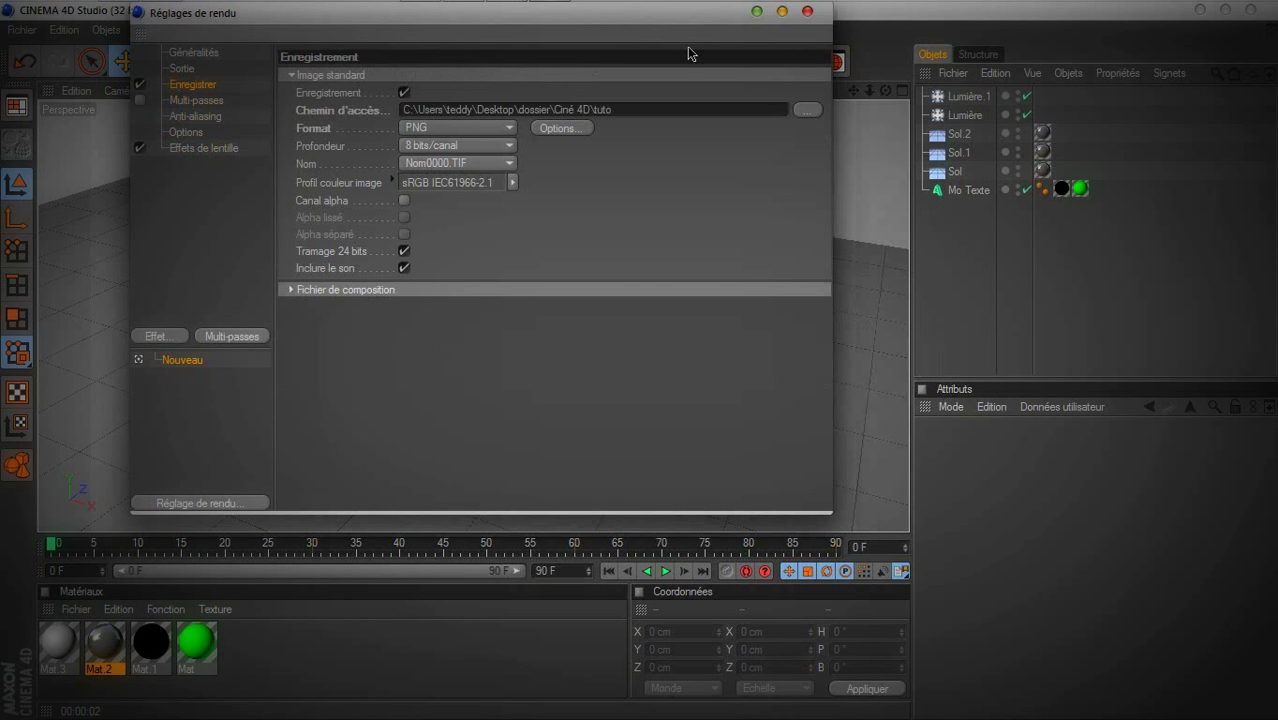
click(808, 12)
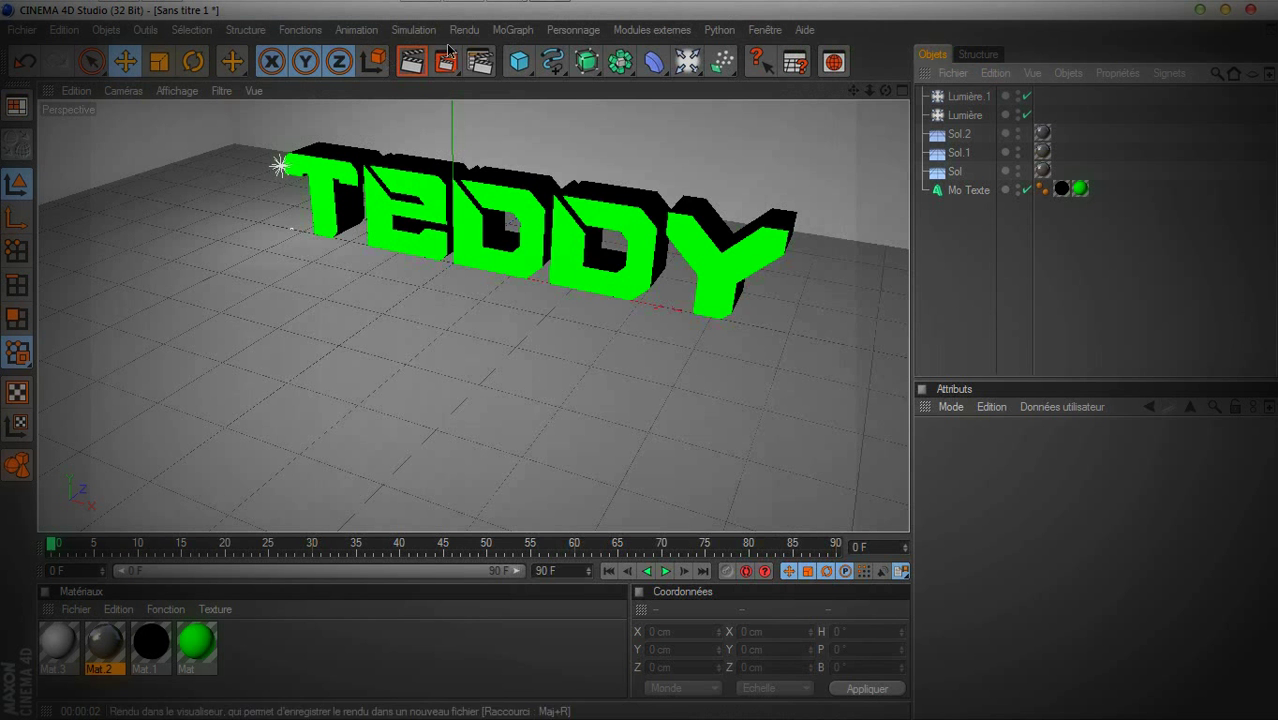
Frame the whole text larger in the perspective view and render it to the picture viewer
drag(853, 90, 790, 130)
mouse_move(640, 360)
mouse_down()
mouse_move(652, 384)
mouse_move(655, 335)
mouse_up()
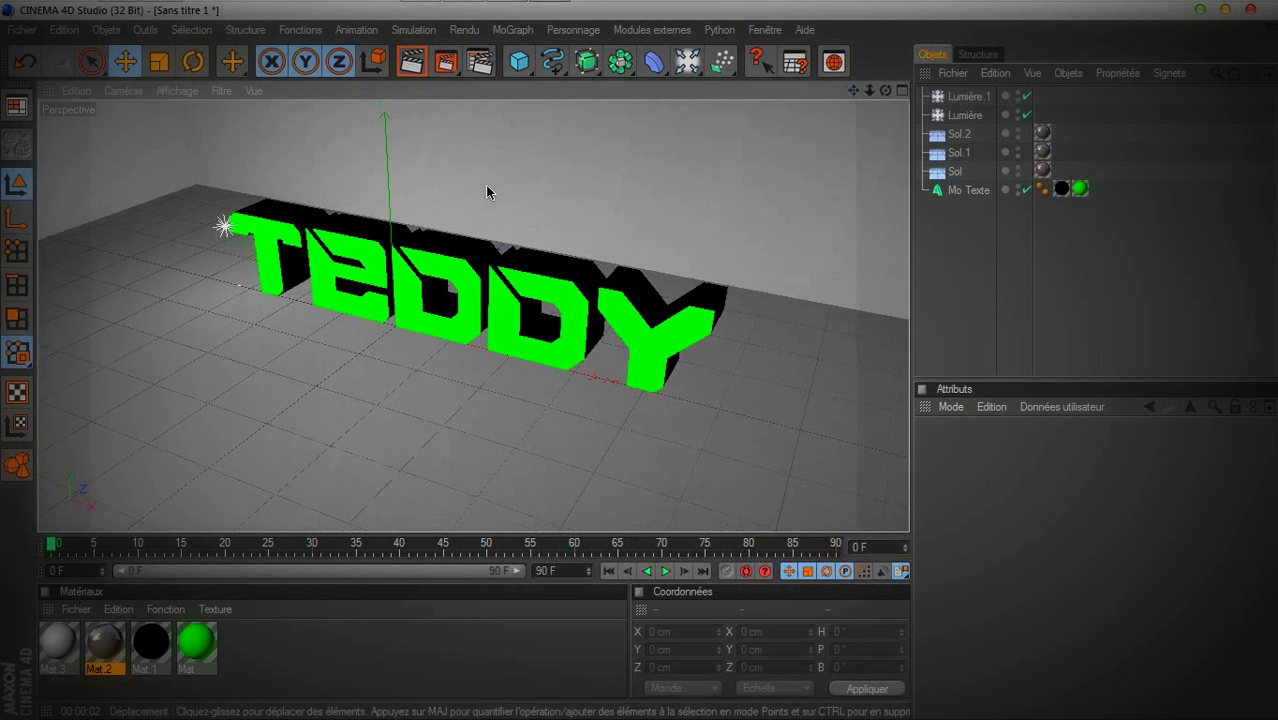
click(445, 63)
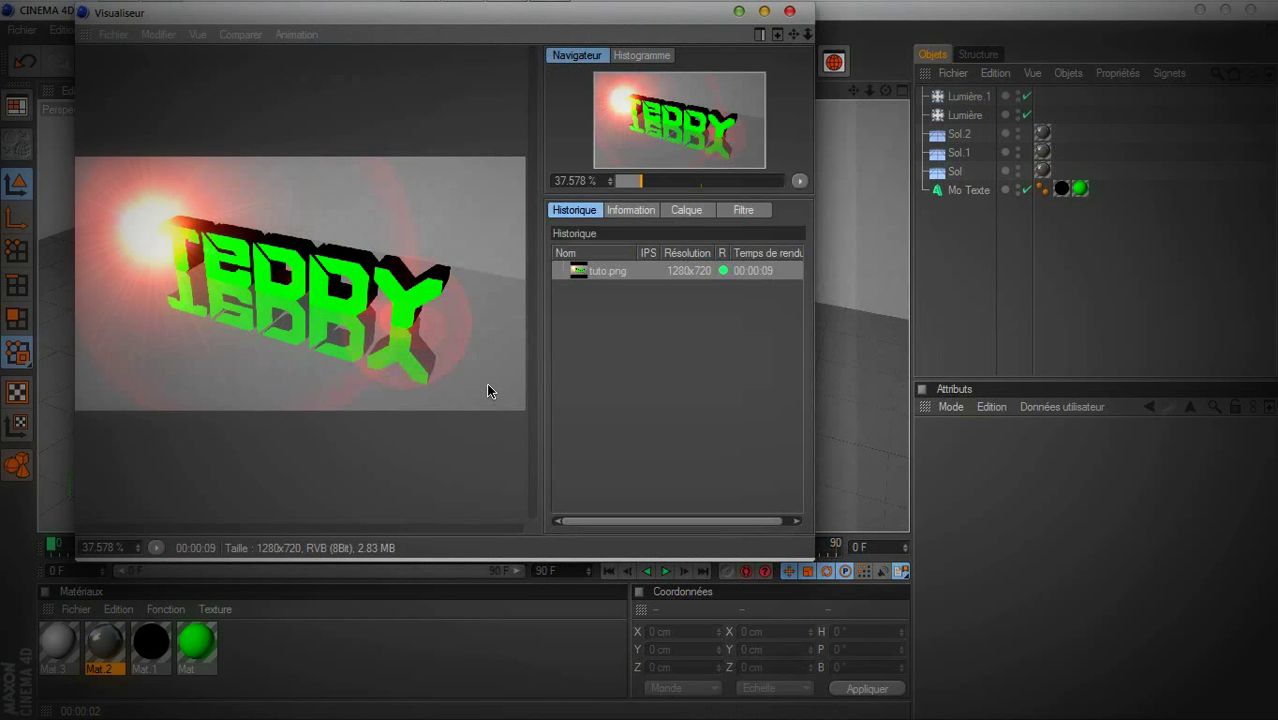
Minimize the render viewer and CINEMA 4D, and open the tuto image from the Ciné 4D folder inside the desktop's dossier folder
click(739, 11)
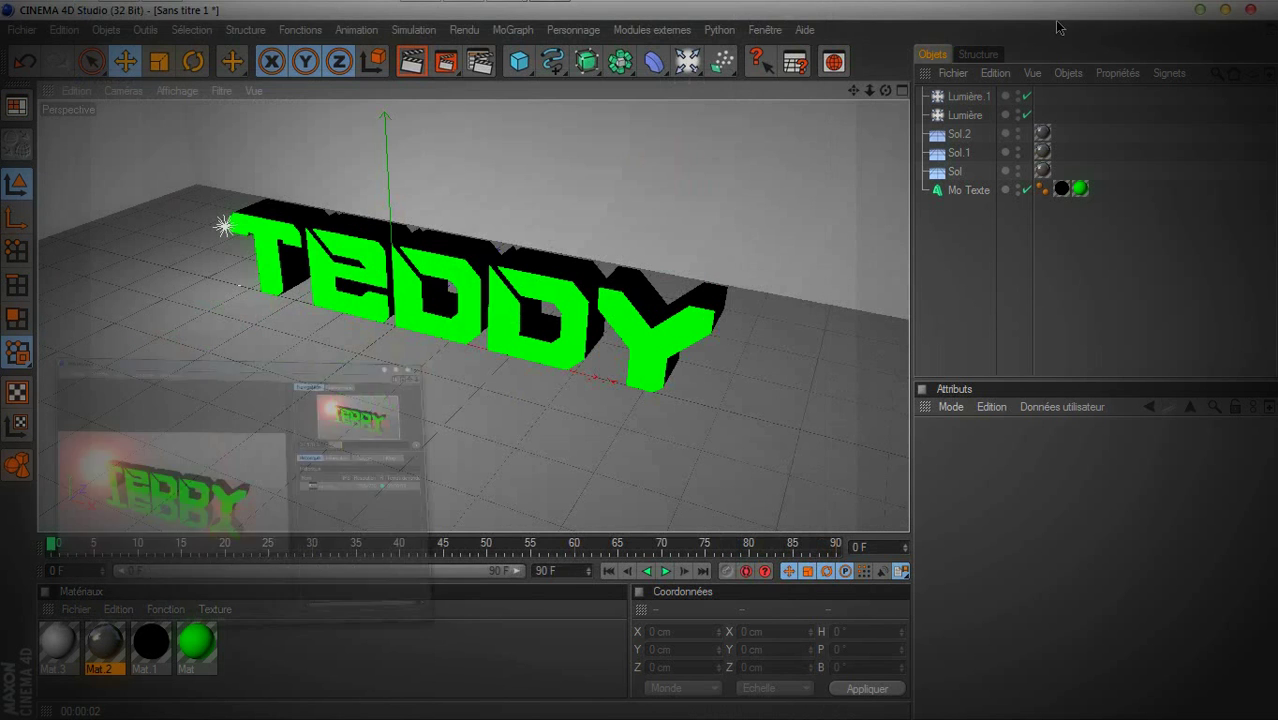
click(1201, 9)
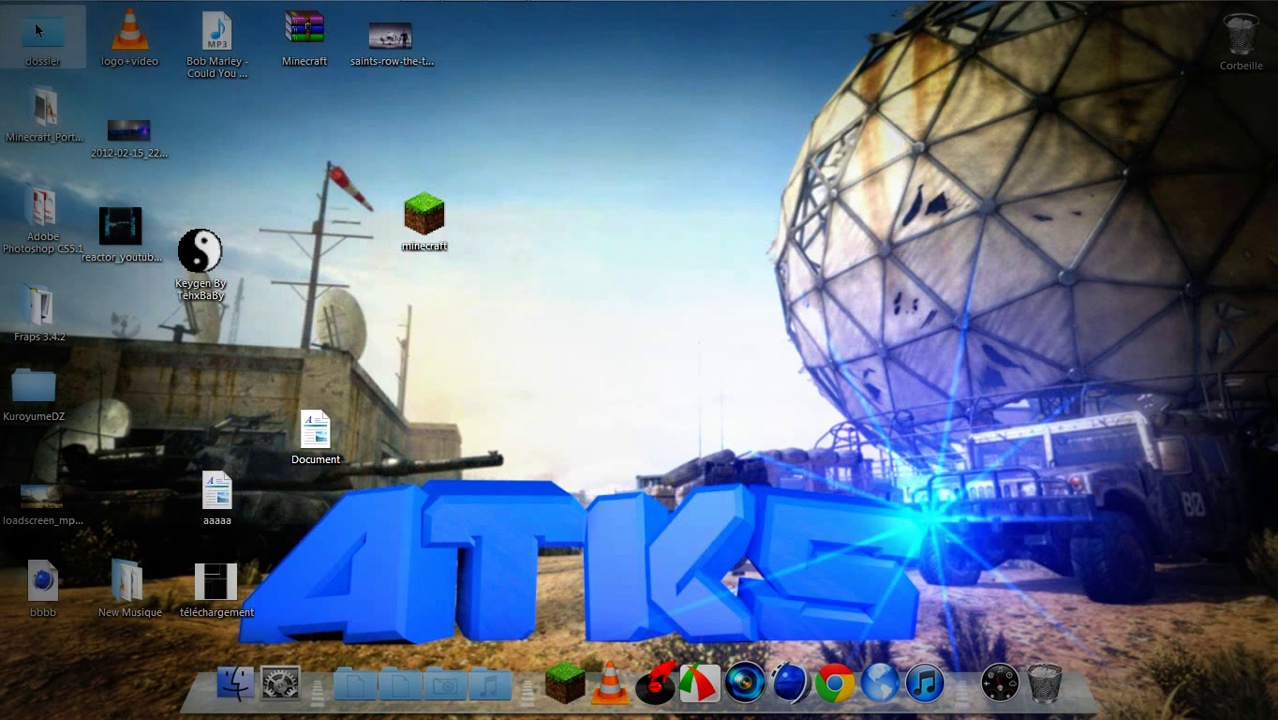
double_click(36, 30)
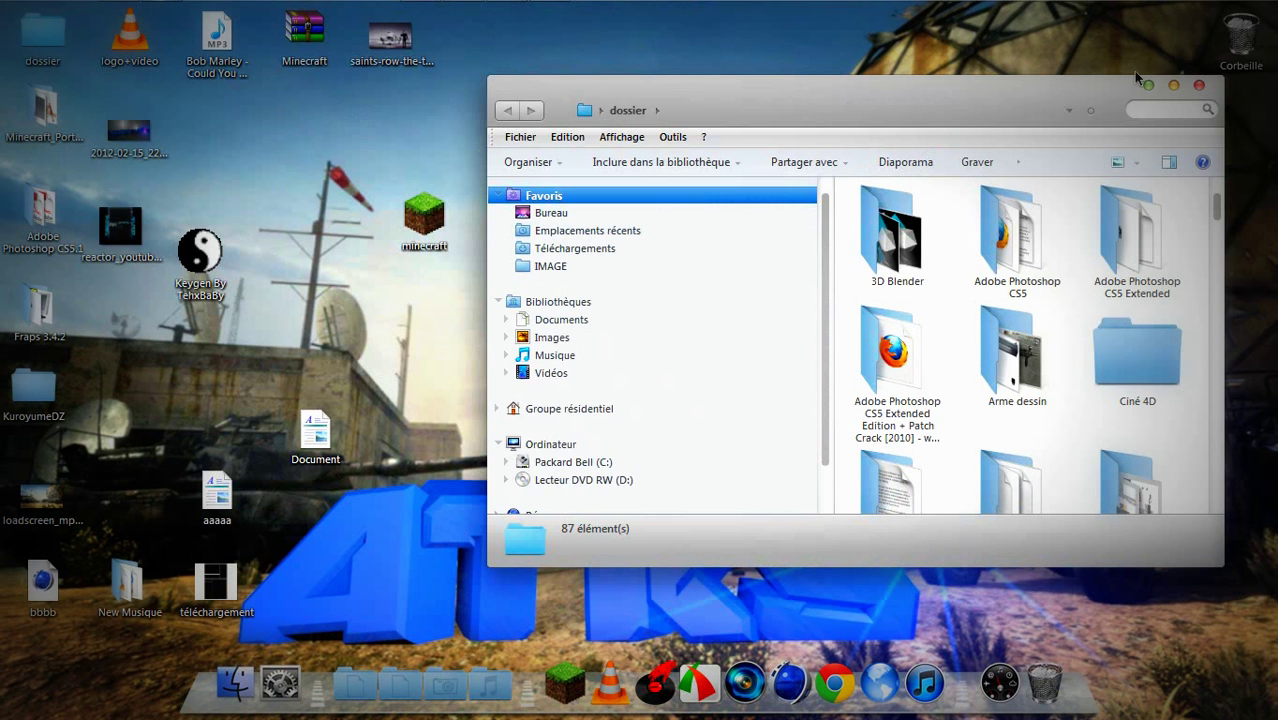
click(1174, 86)
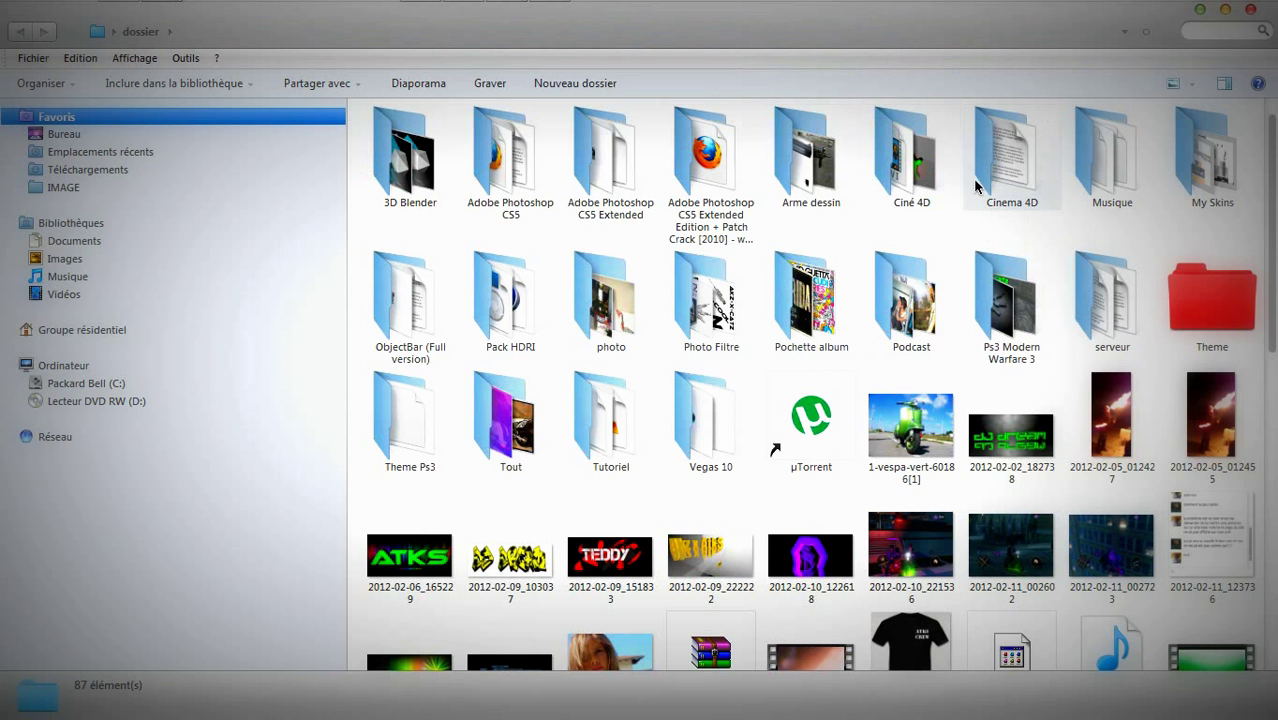
double_click(936, 158)
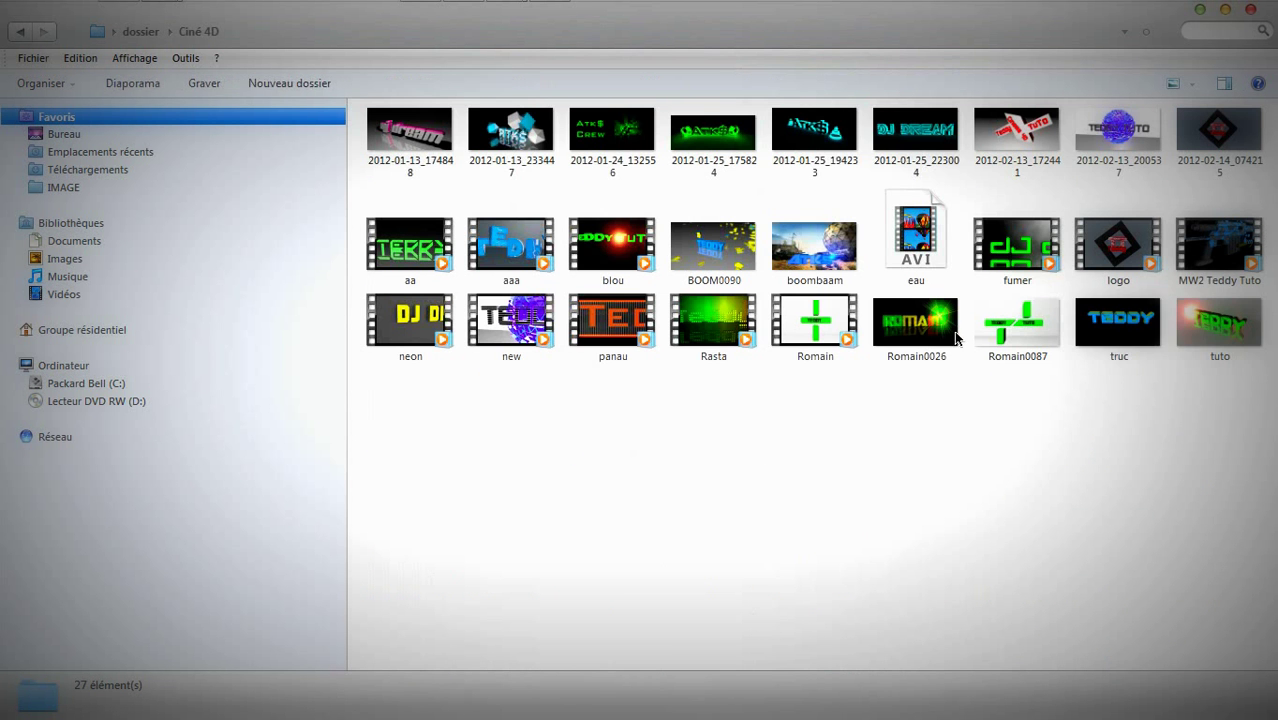
double_click(1205, 329)
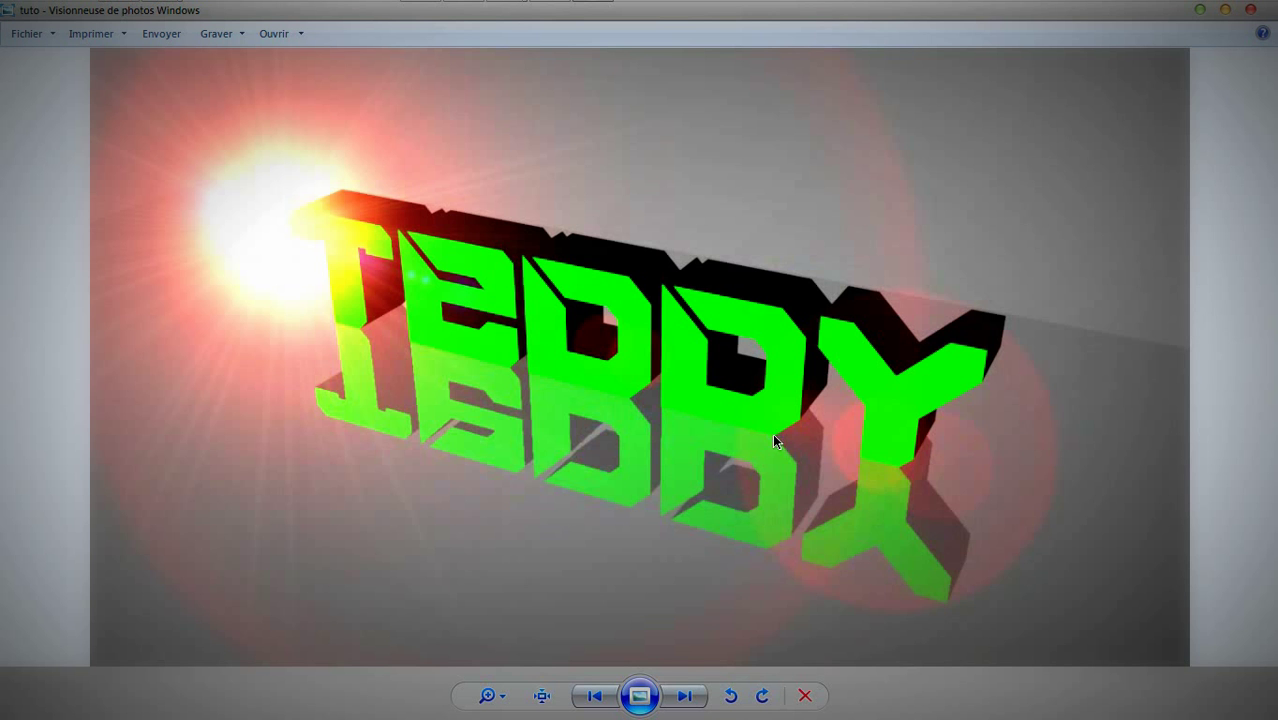
Set the tuto image as the desktop background and minimize the photo viewer and folder windows to show the desktop
right_click(778, 436)
click(810, 469)
click(1201, 11)
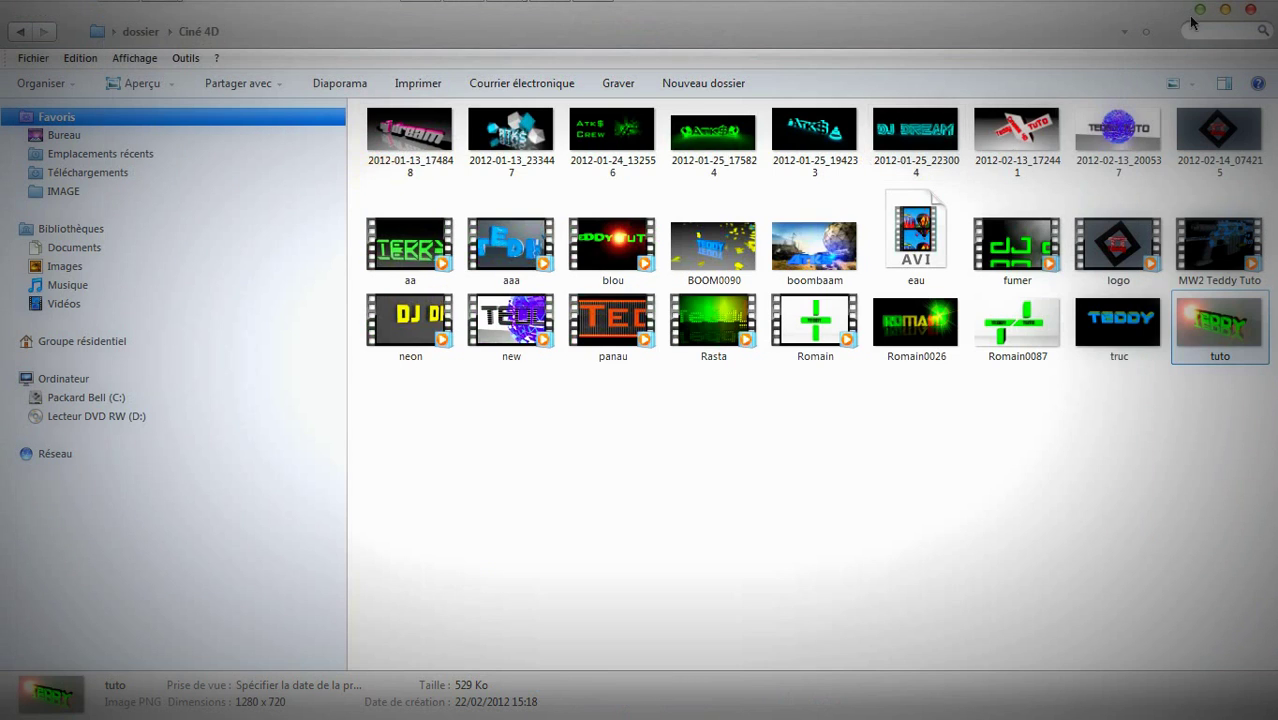
click(1199, 12)
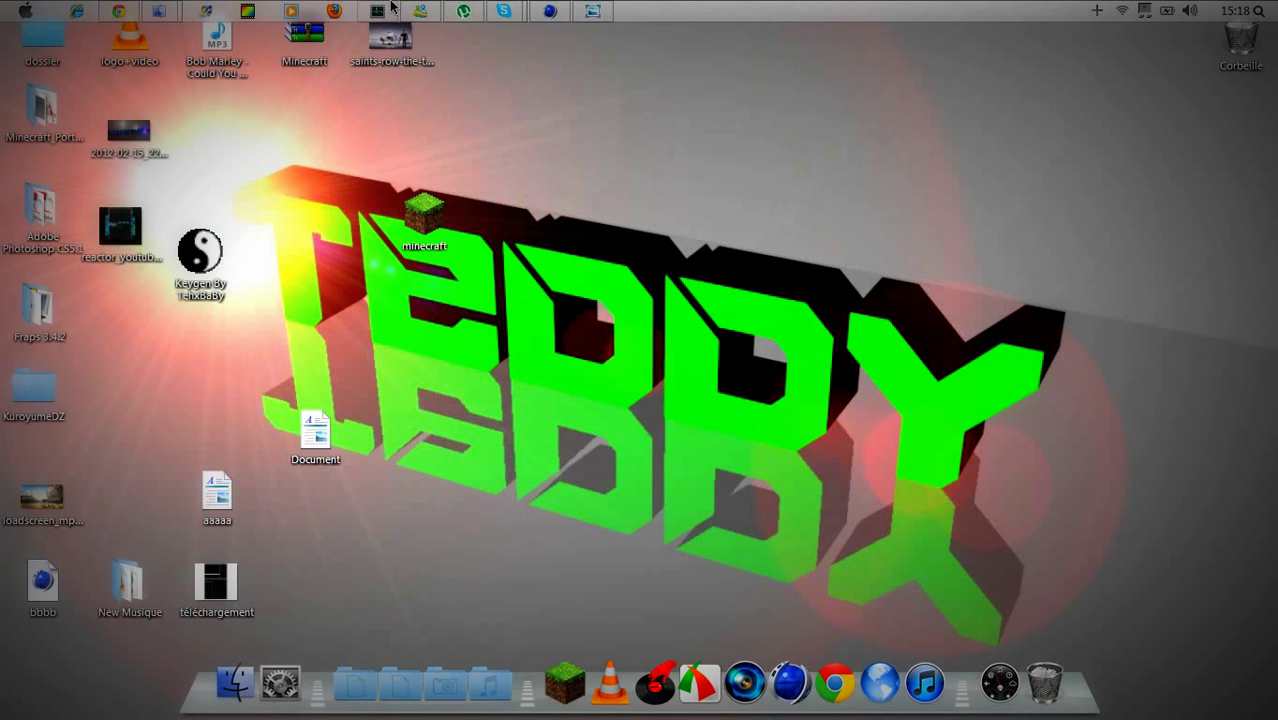
Restore the photo viewer and browse through the other rendered images in the Ciné 4D folder, ending back on tuto
click(592, 7)
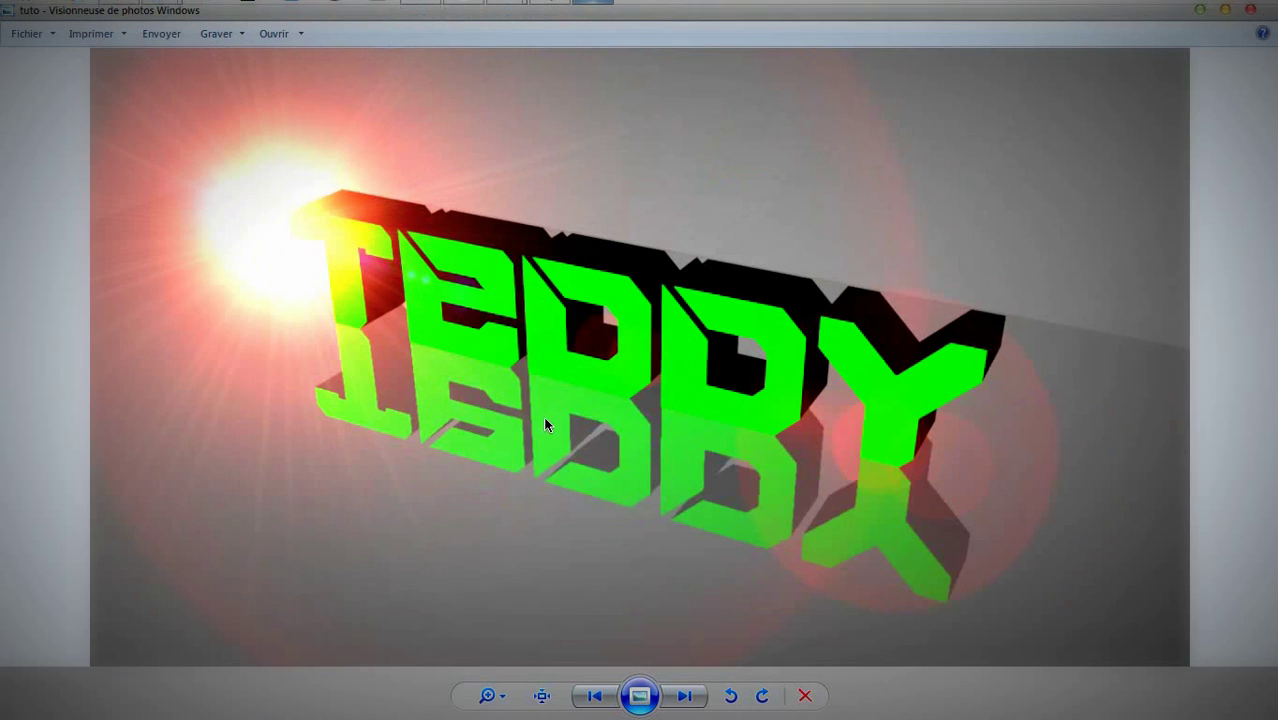
key(Left)
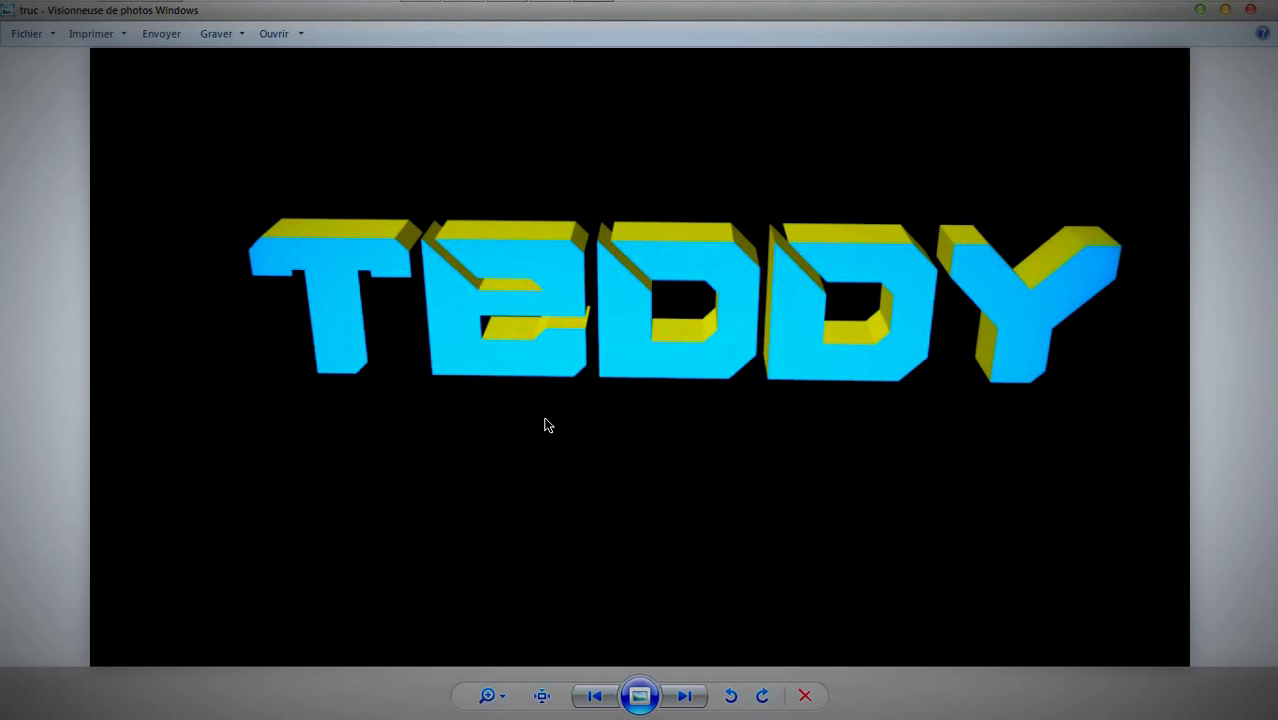
key(Left)
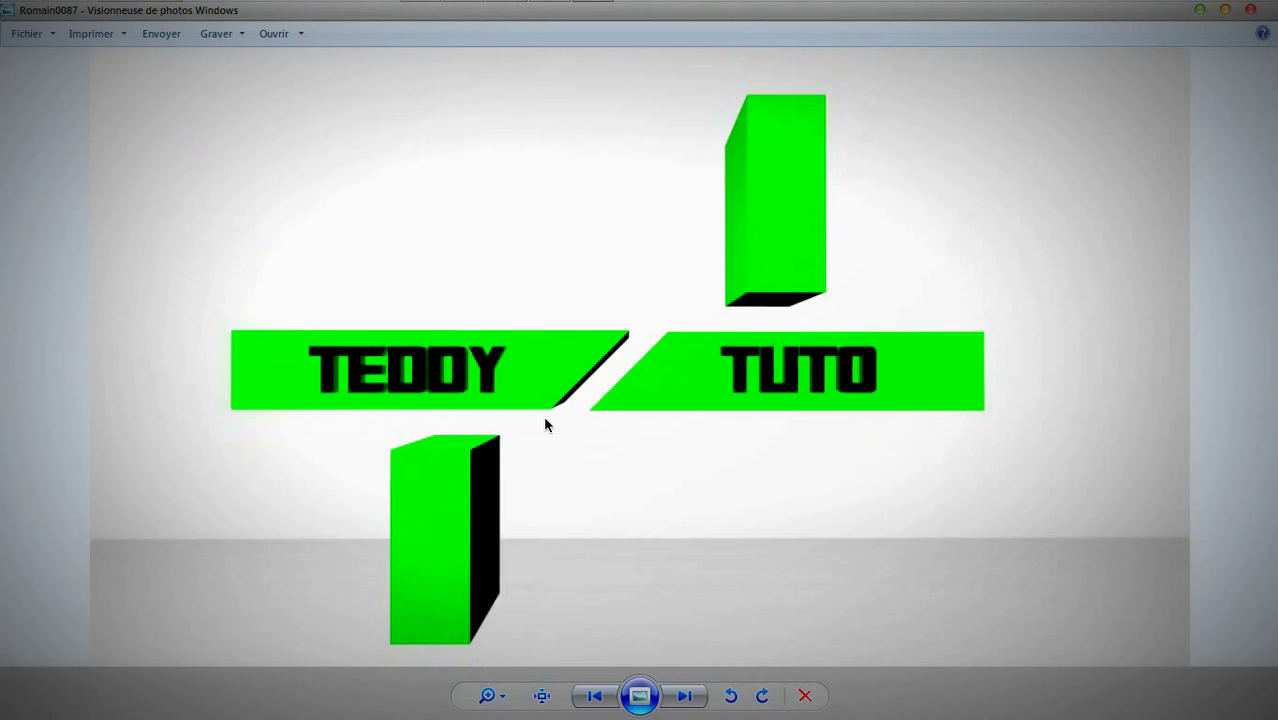
key(Left)
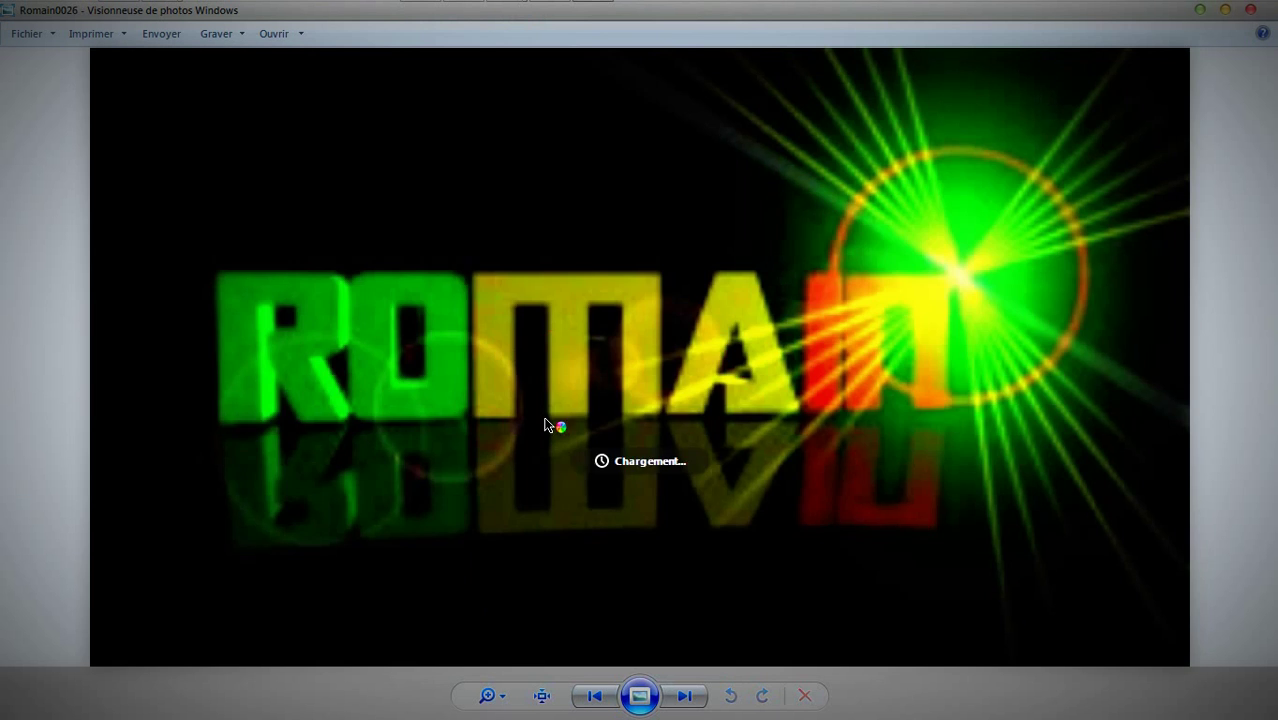
key(Right)
key(Right)
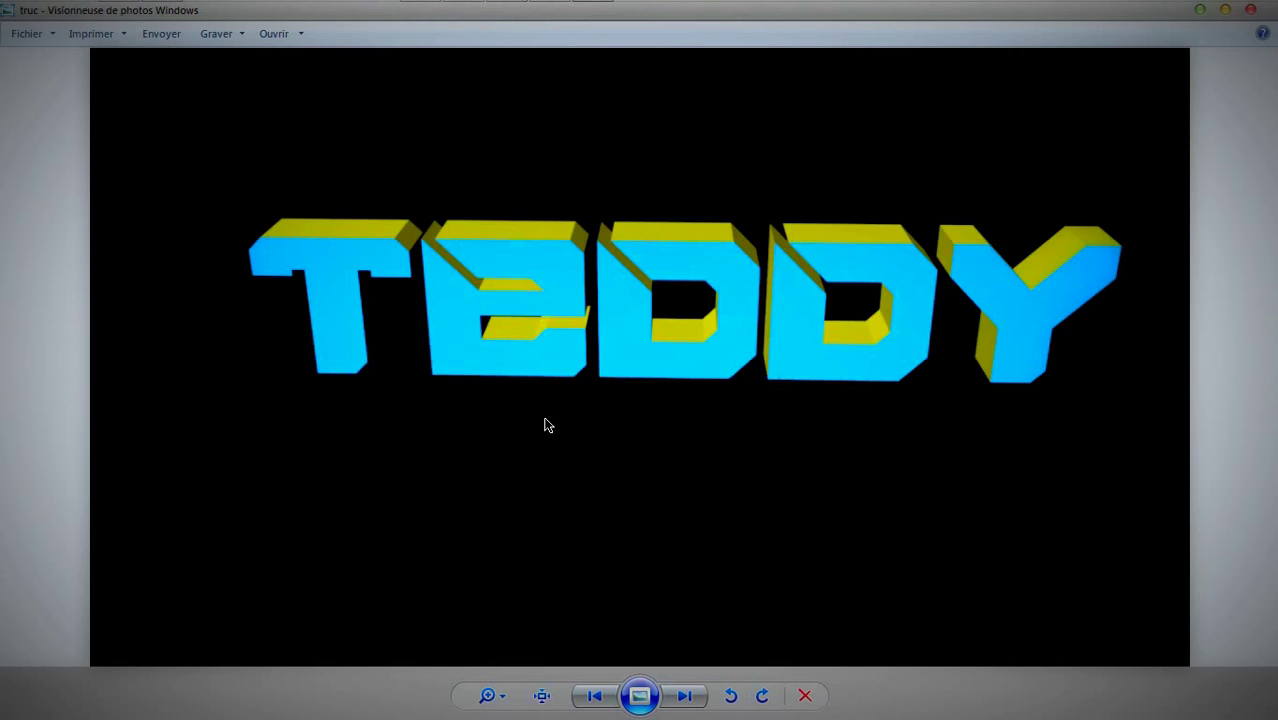
key(Left)
key(Left)
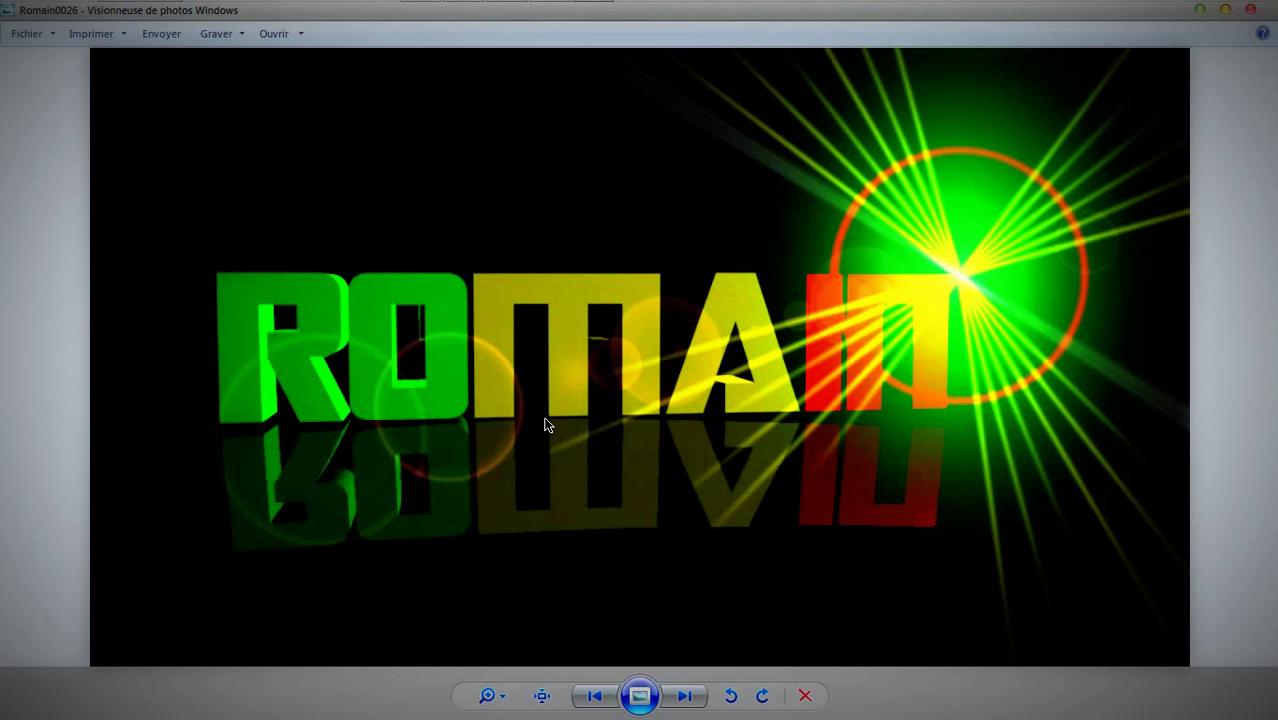
key(Left)
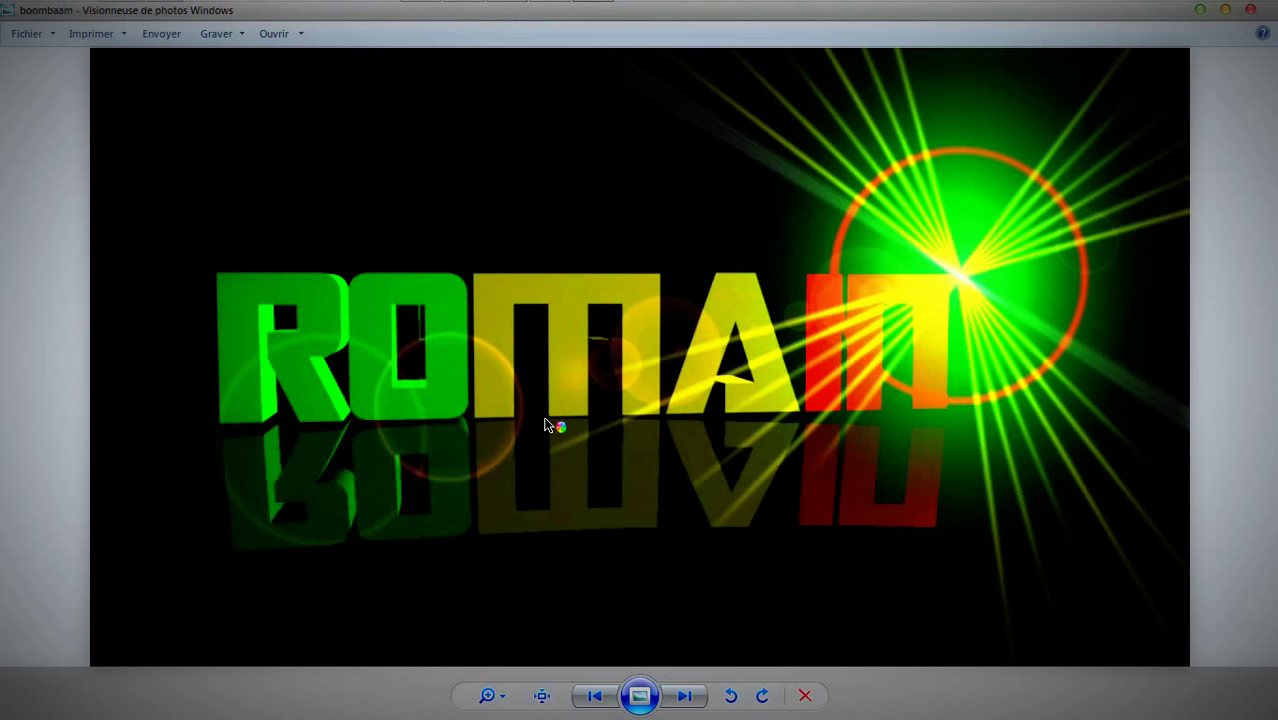
key(Left)
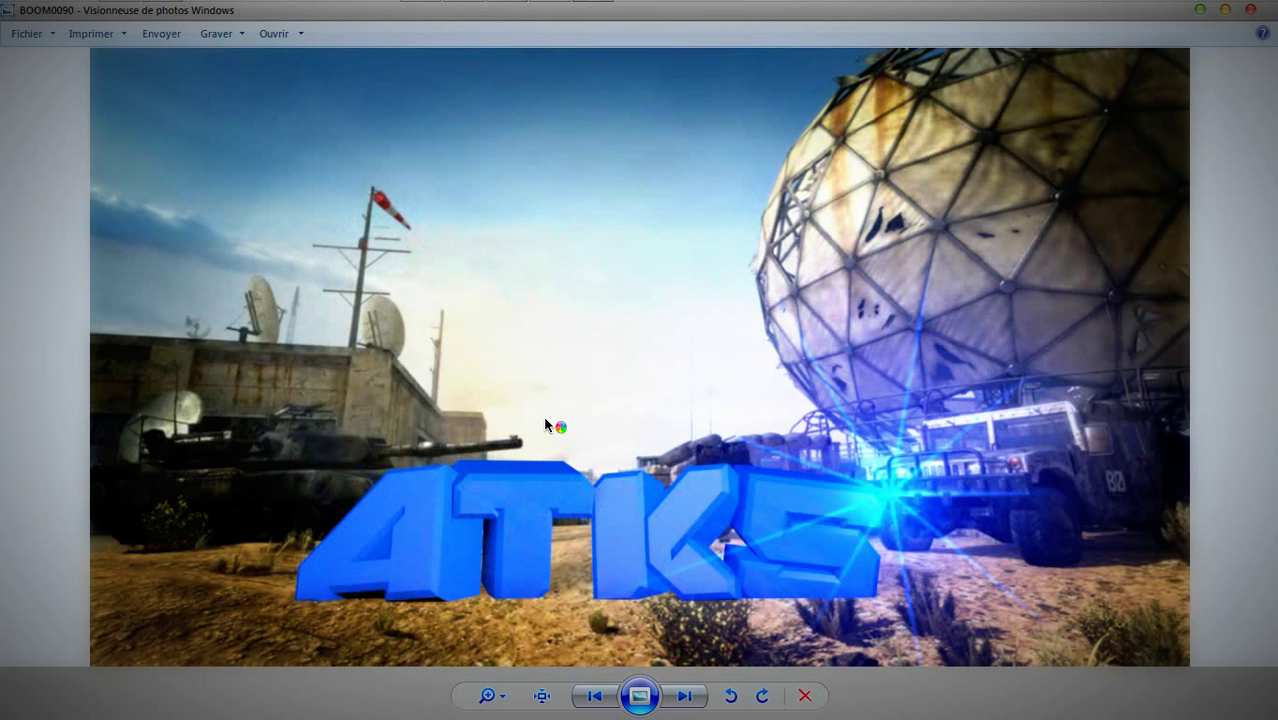
key(Left)
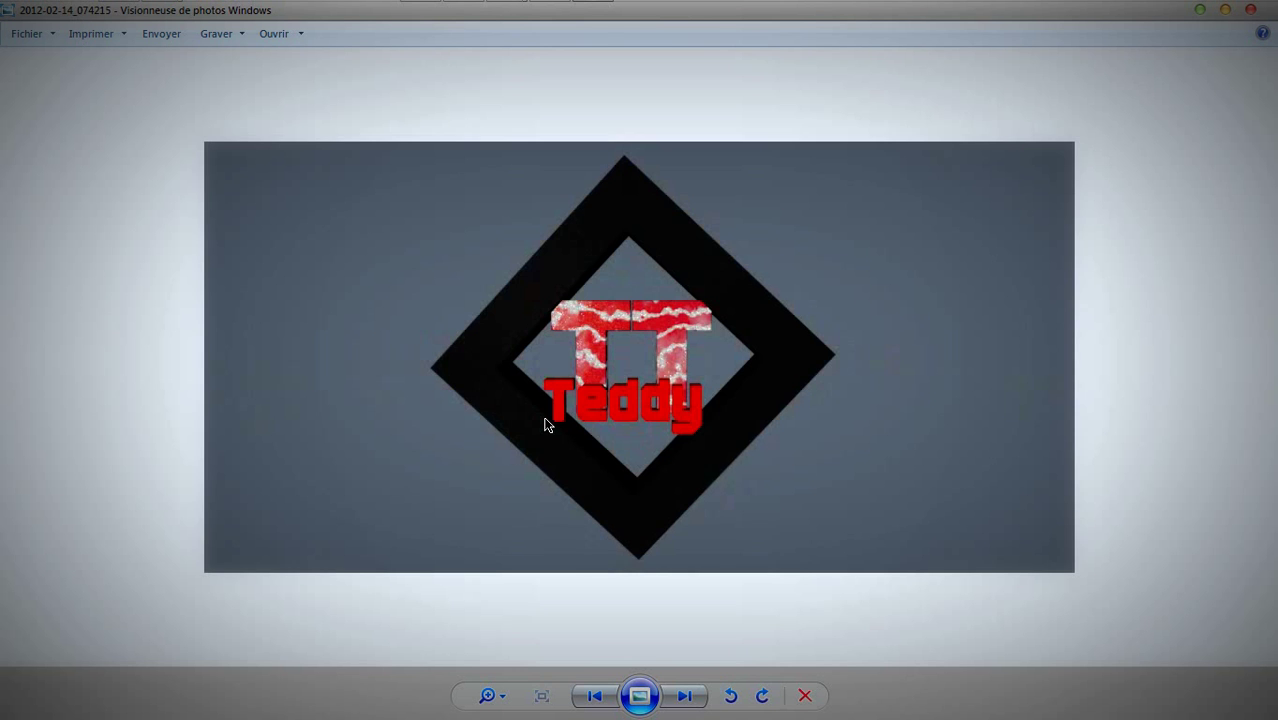
key(Left)
key(Right)
key(Left)
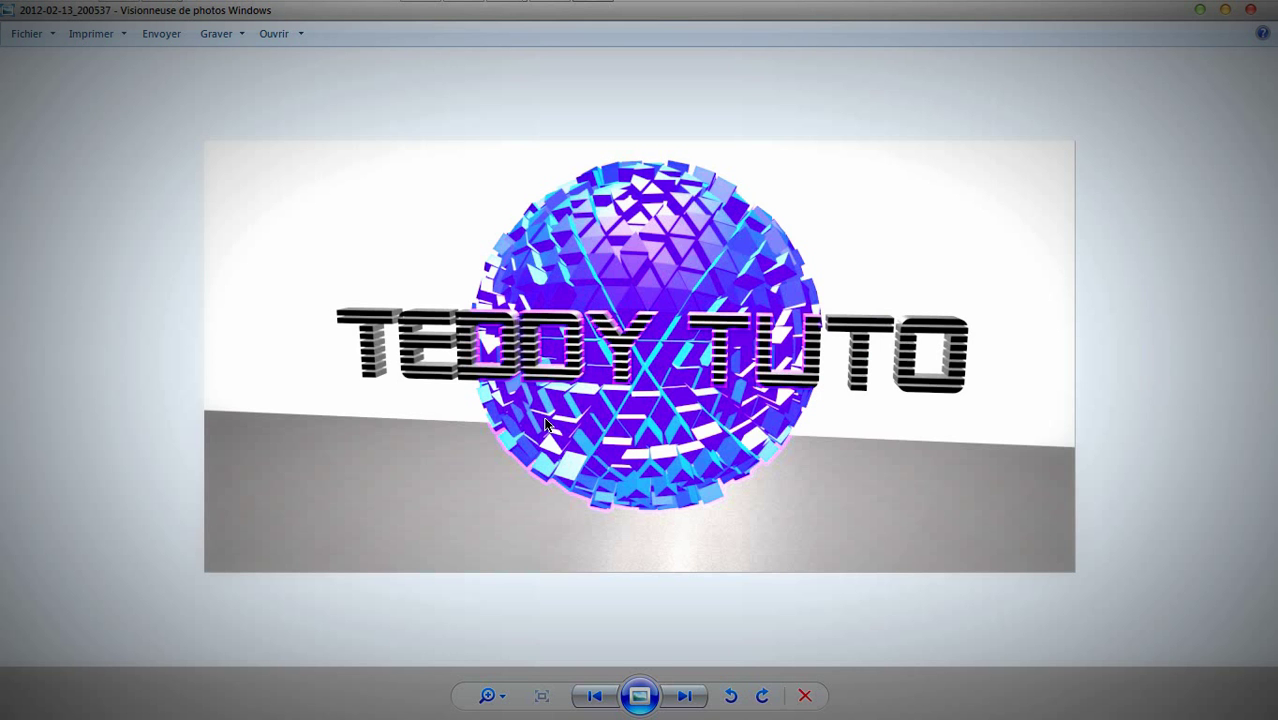
key(Left)
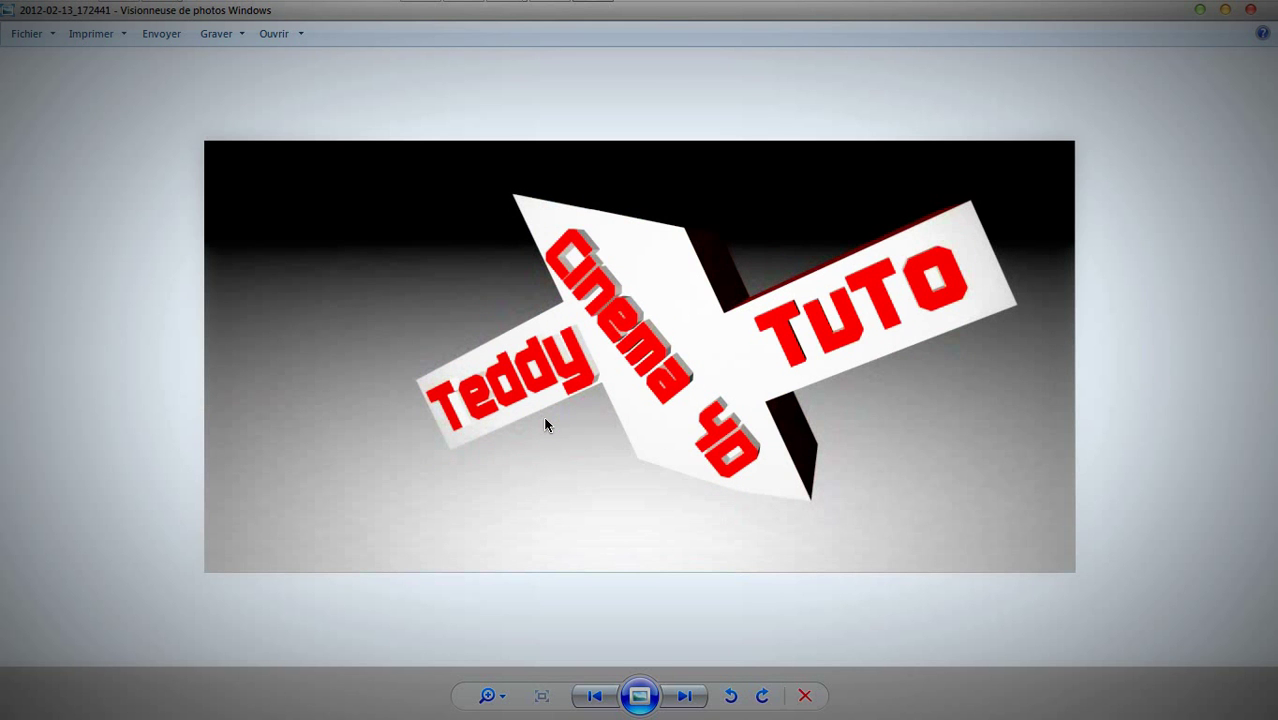
key(Left)
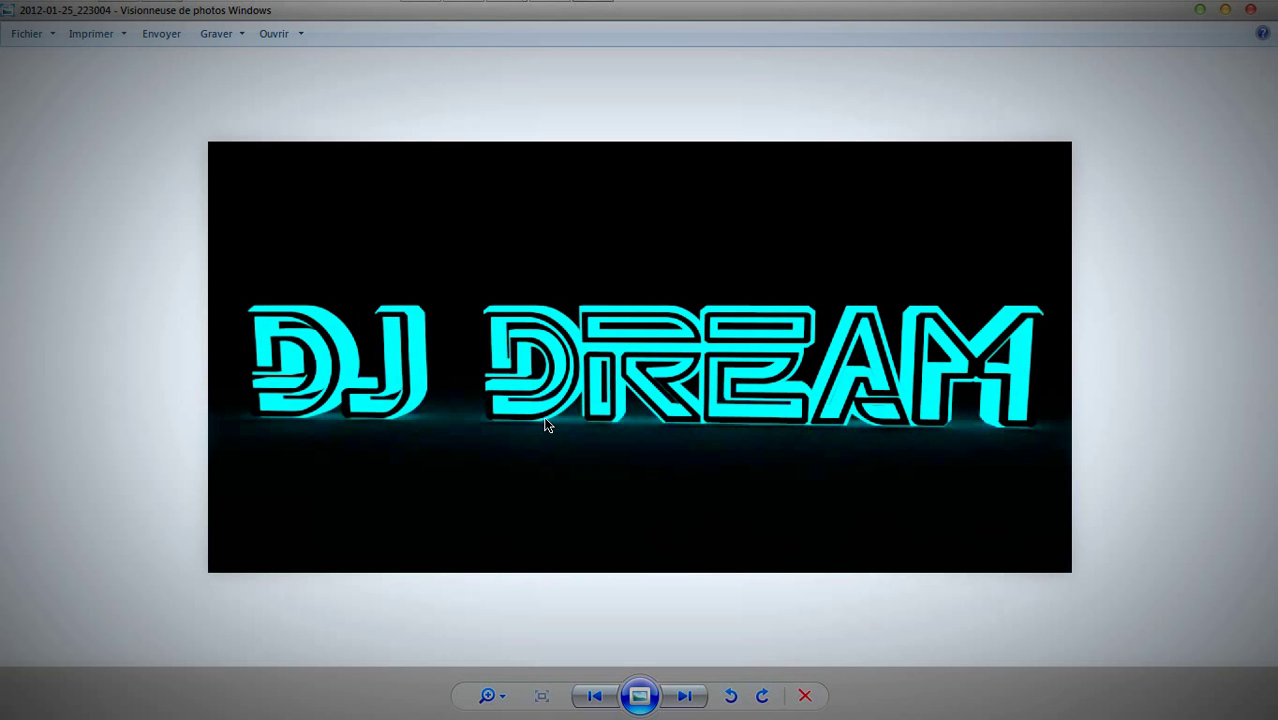
key(Left)
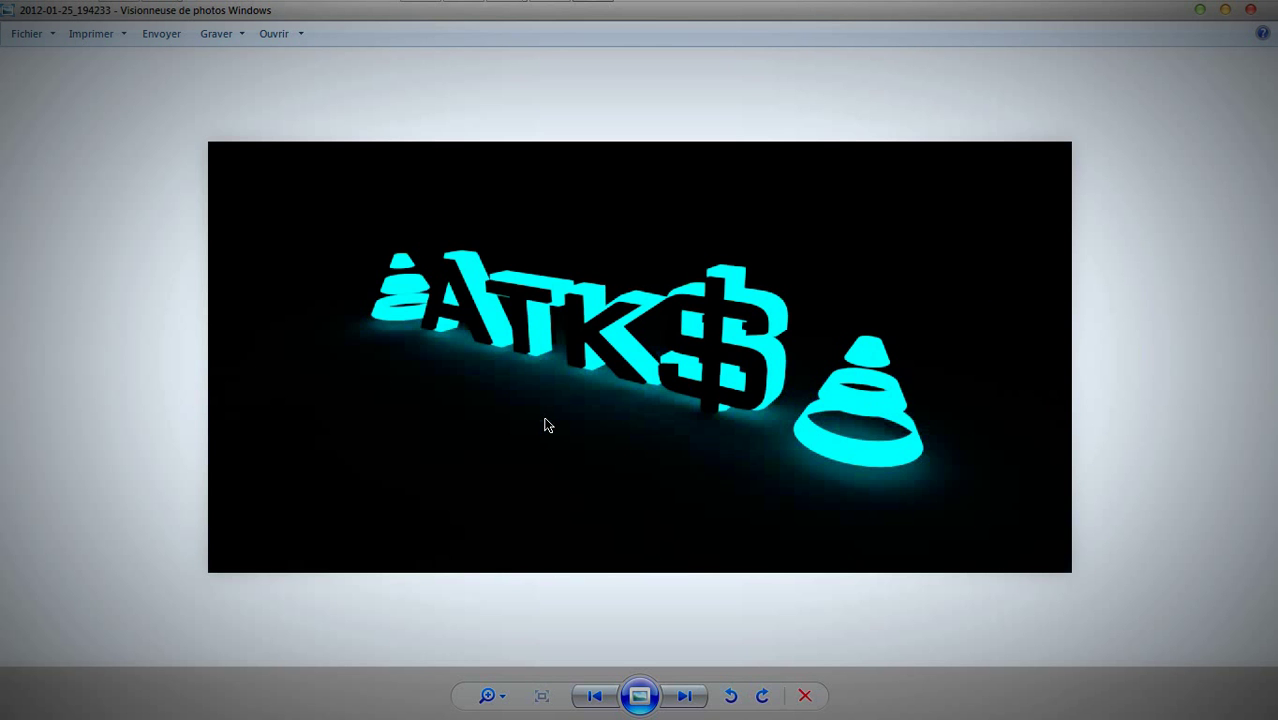
key(Left)
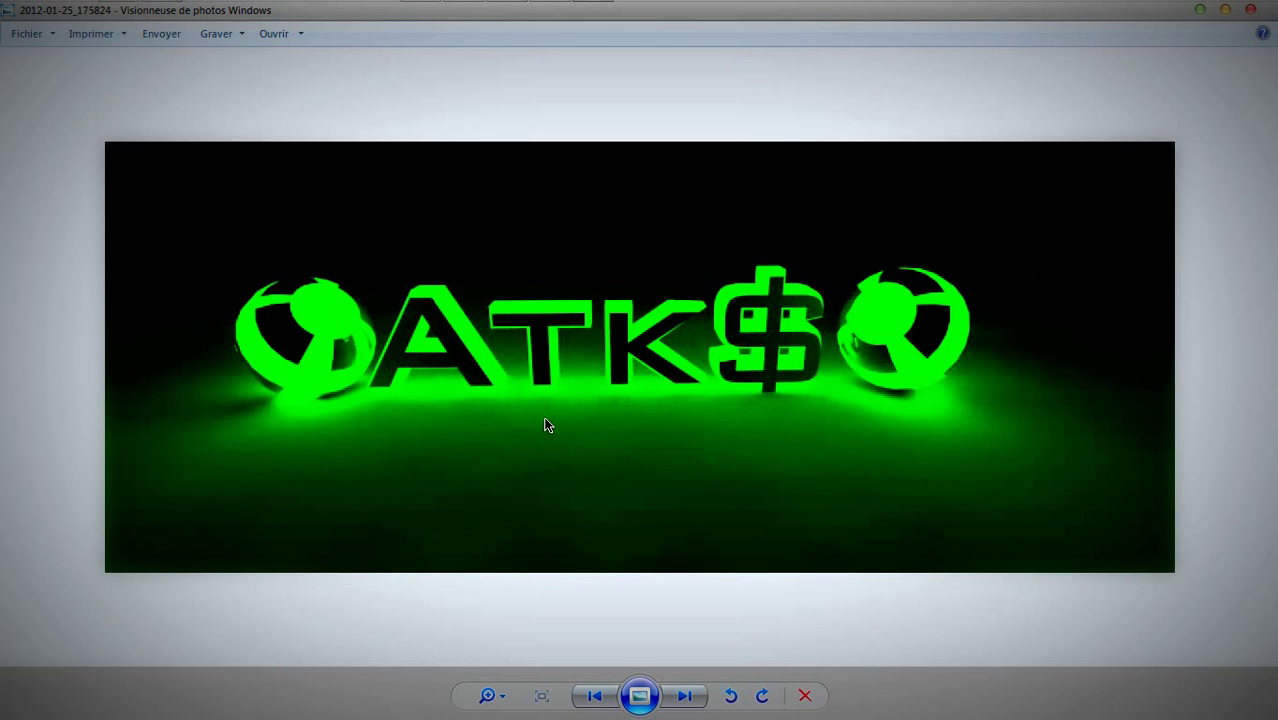
key(Left)
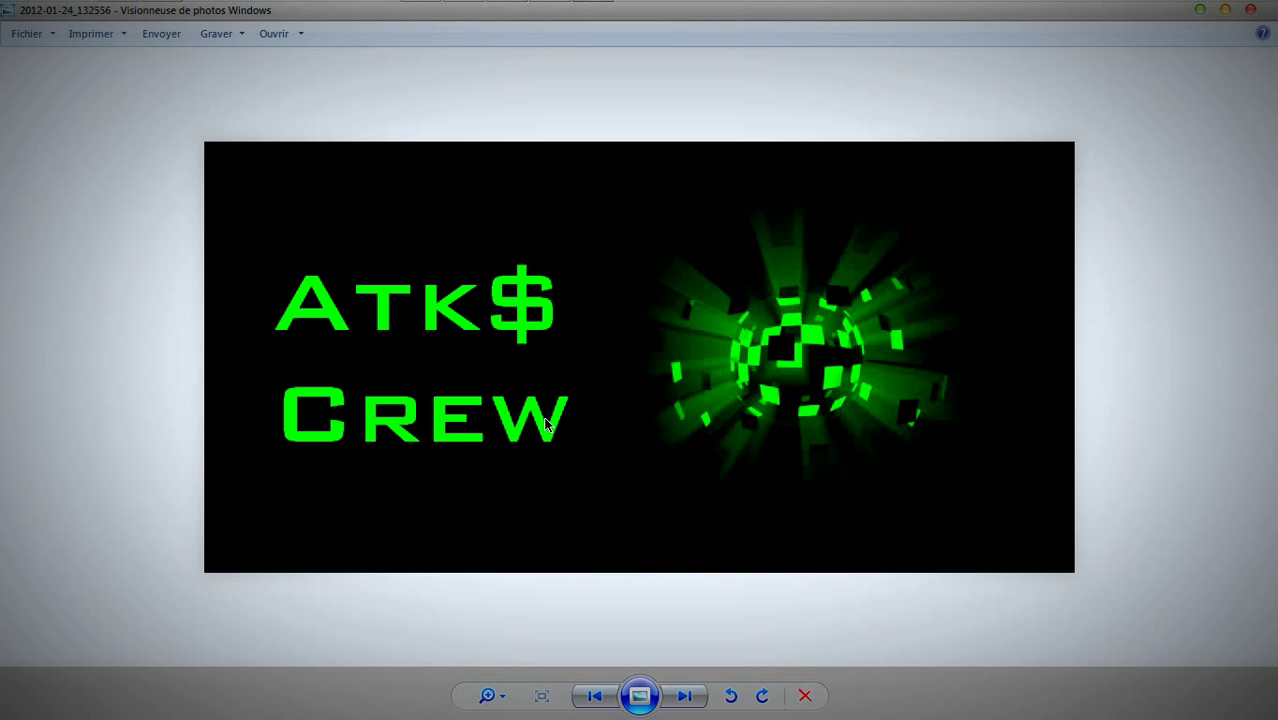
key(Left)
key(Left)
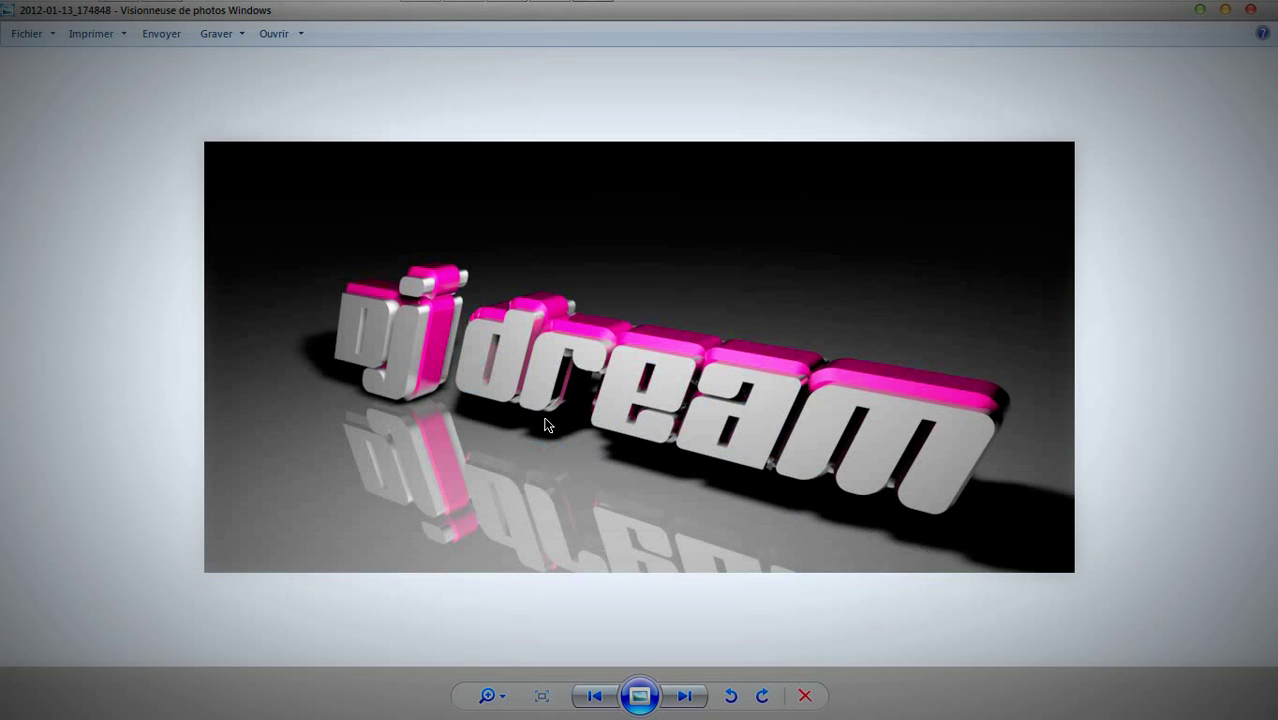
key(Left)
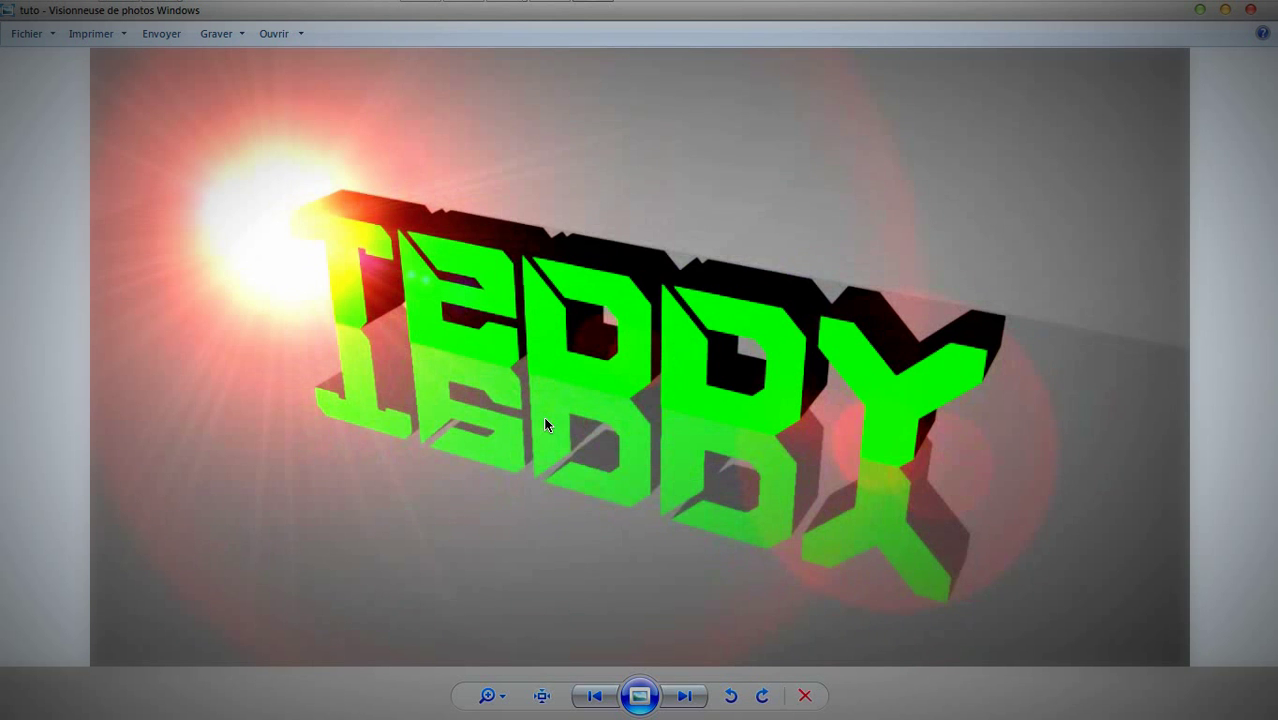
Close the photo viewer and launch Vegas Pro 11.0
click(1250, 10)
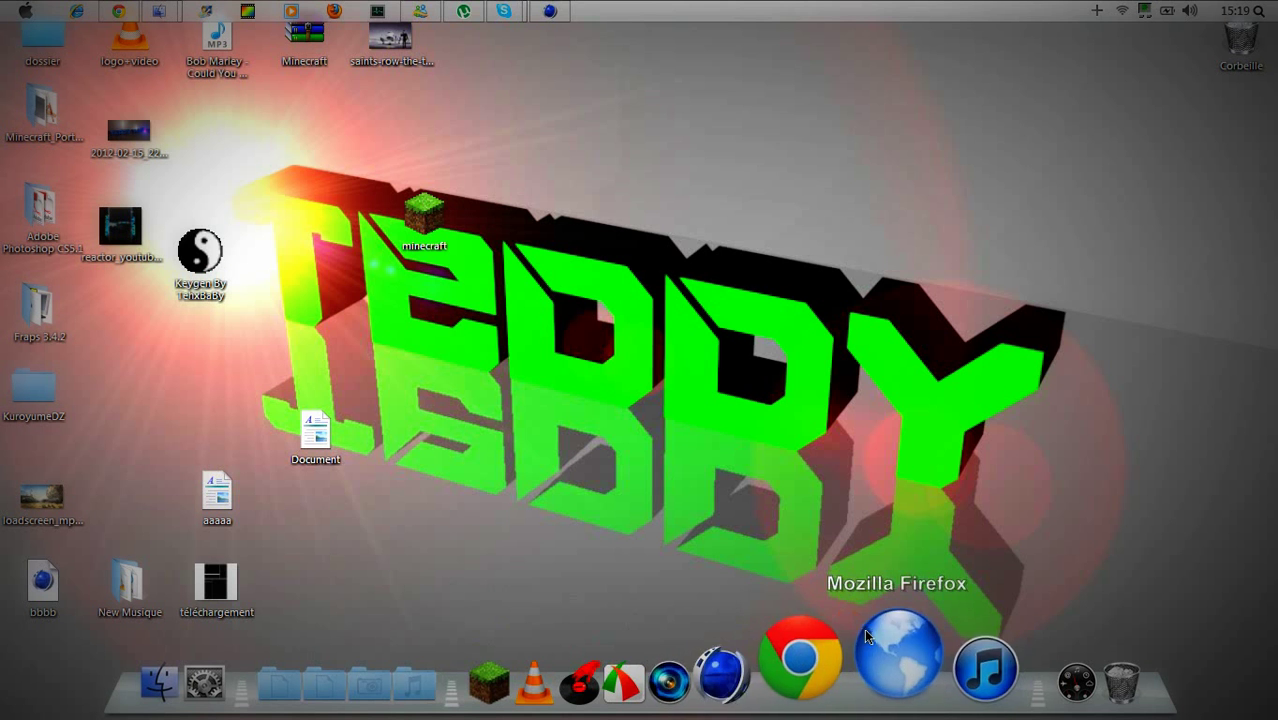
click(754, 649)
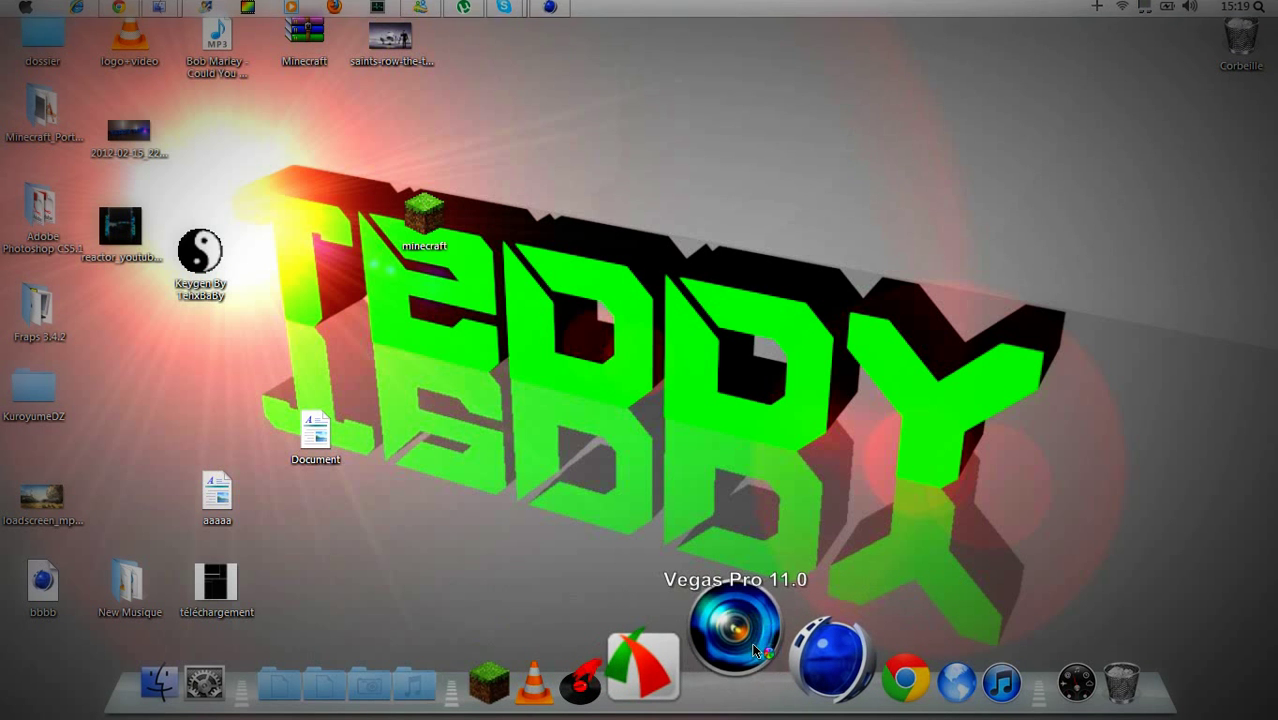